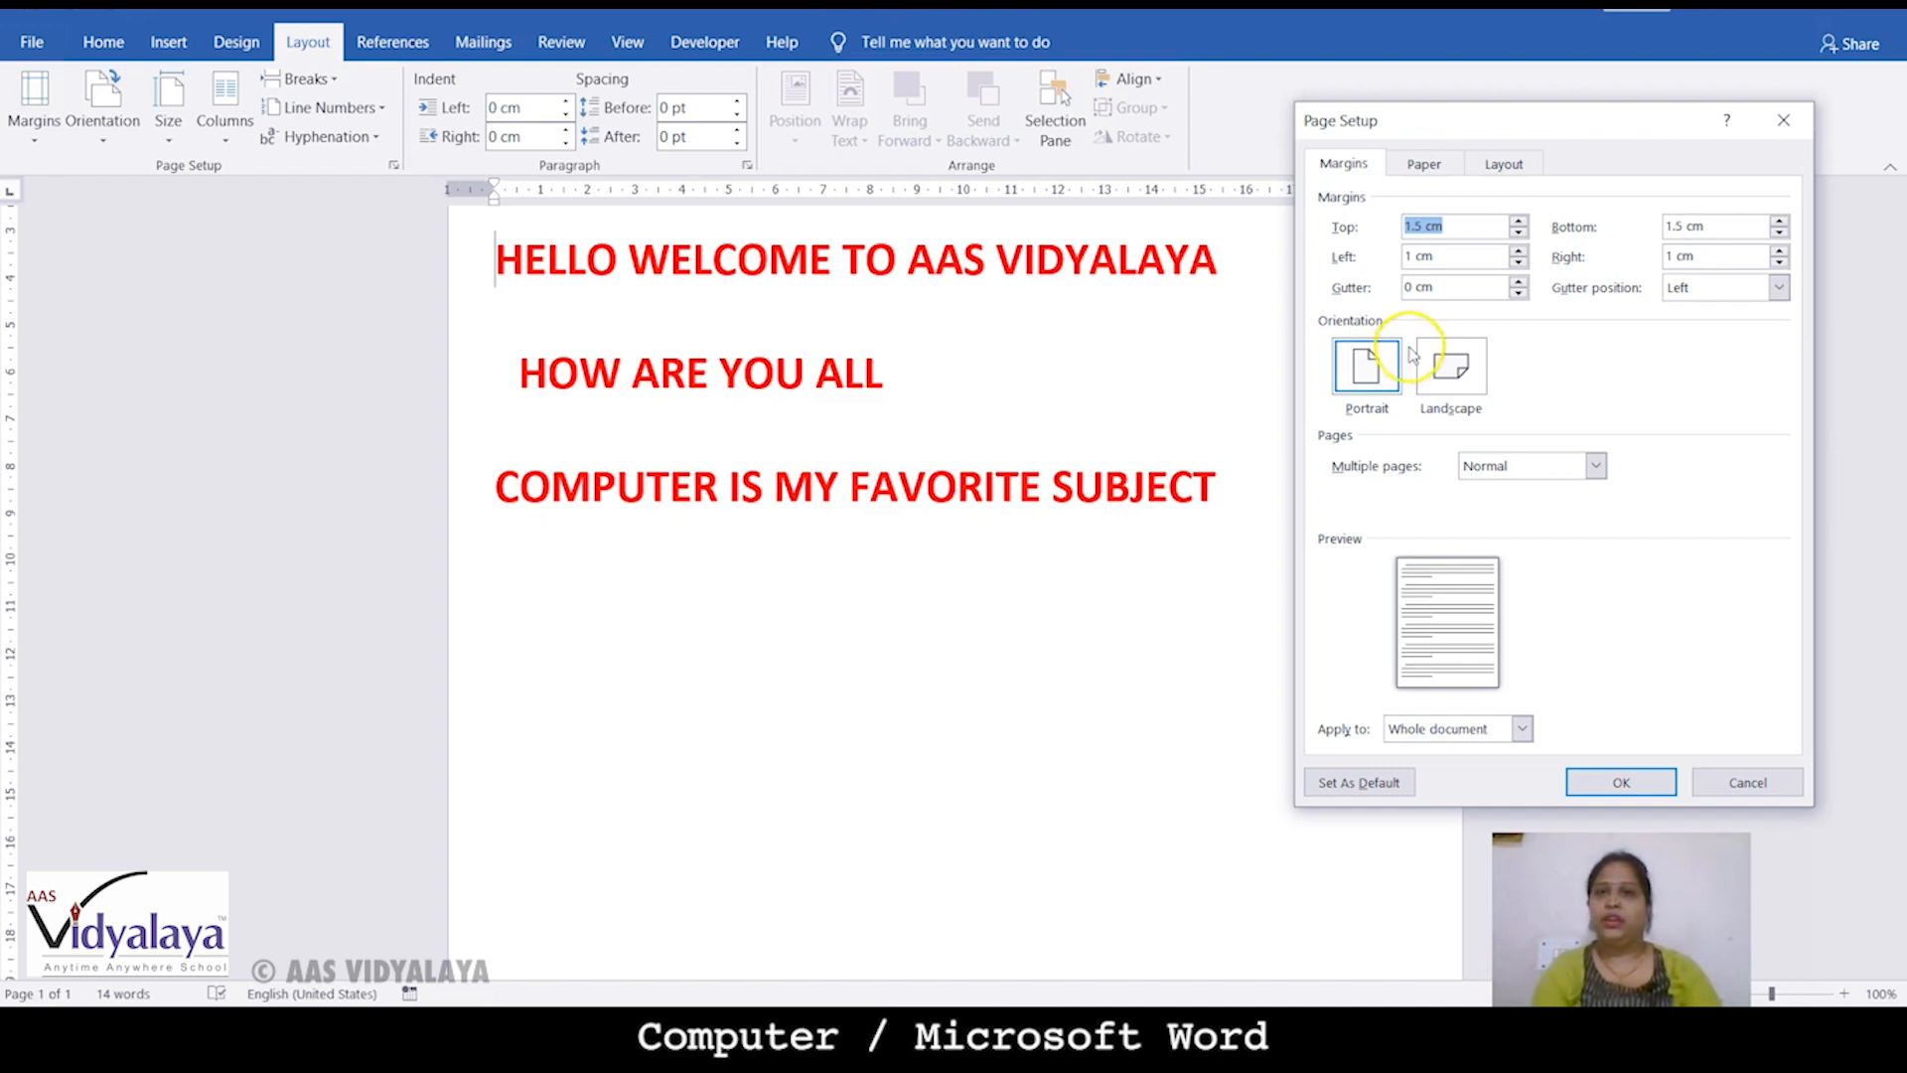
Change the orientation of the whole document to Landscape
click(1462, 382)
click(1621, 784)
click(1583, 781)
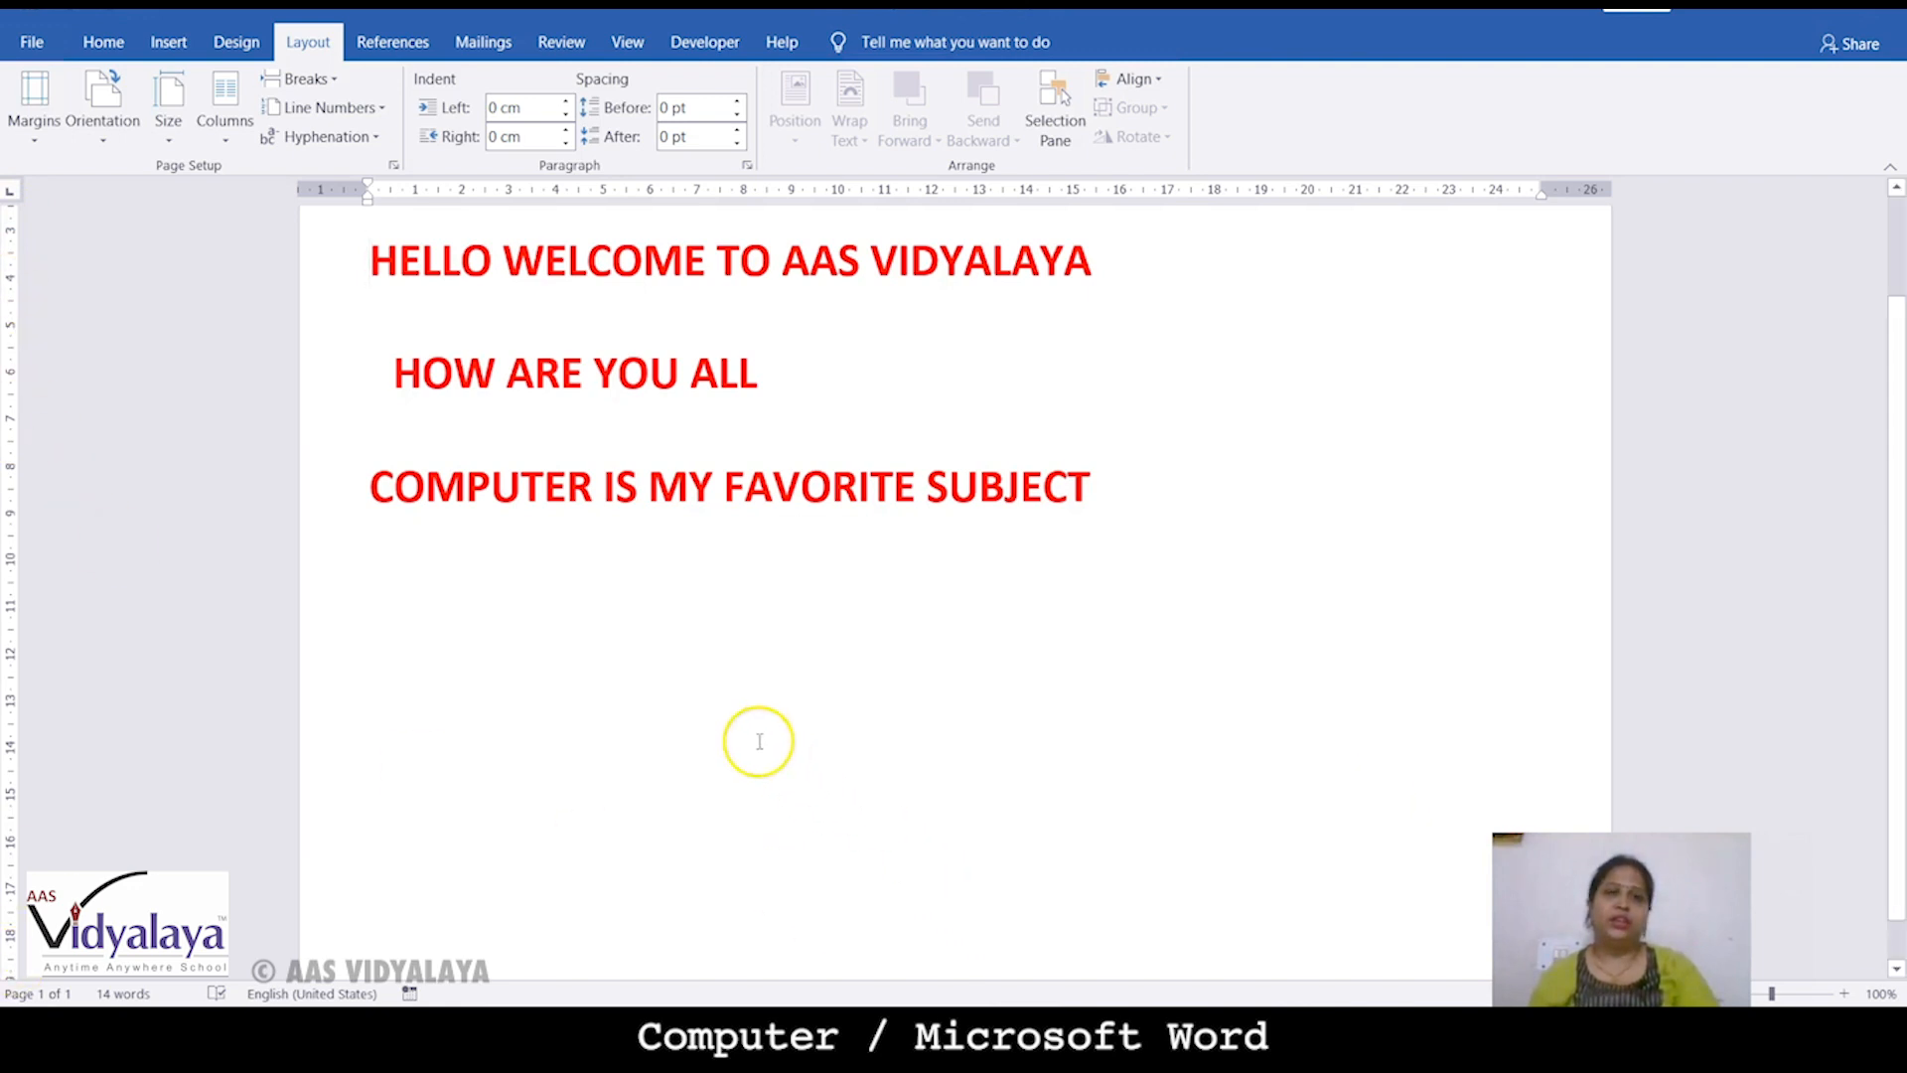
click(898, 353)
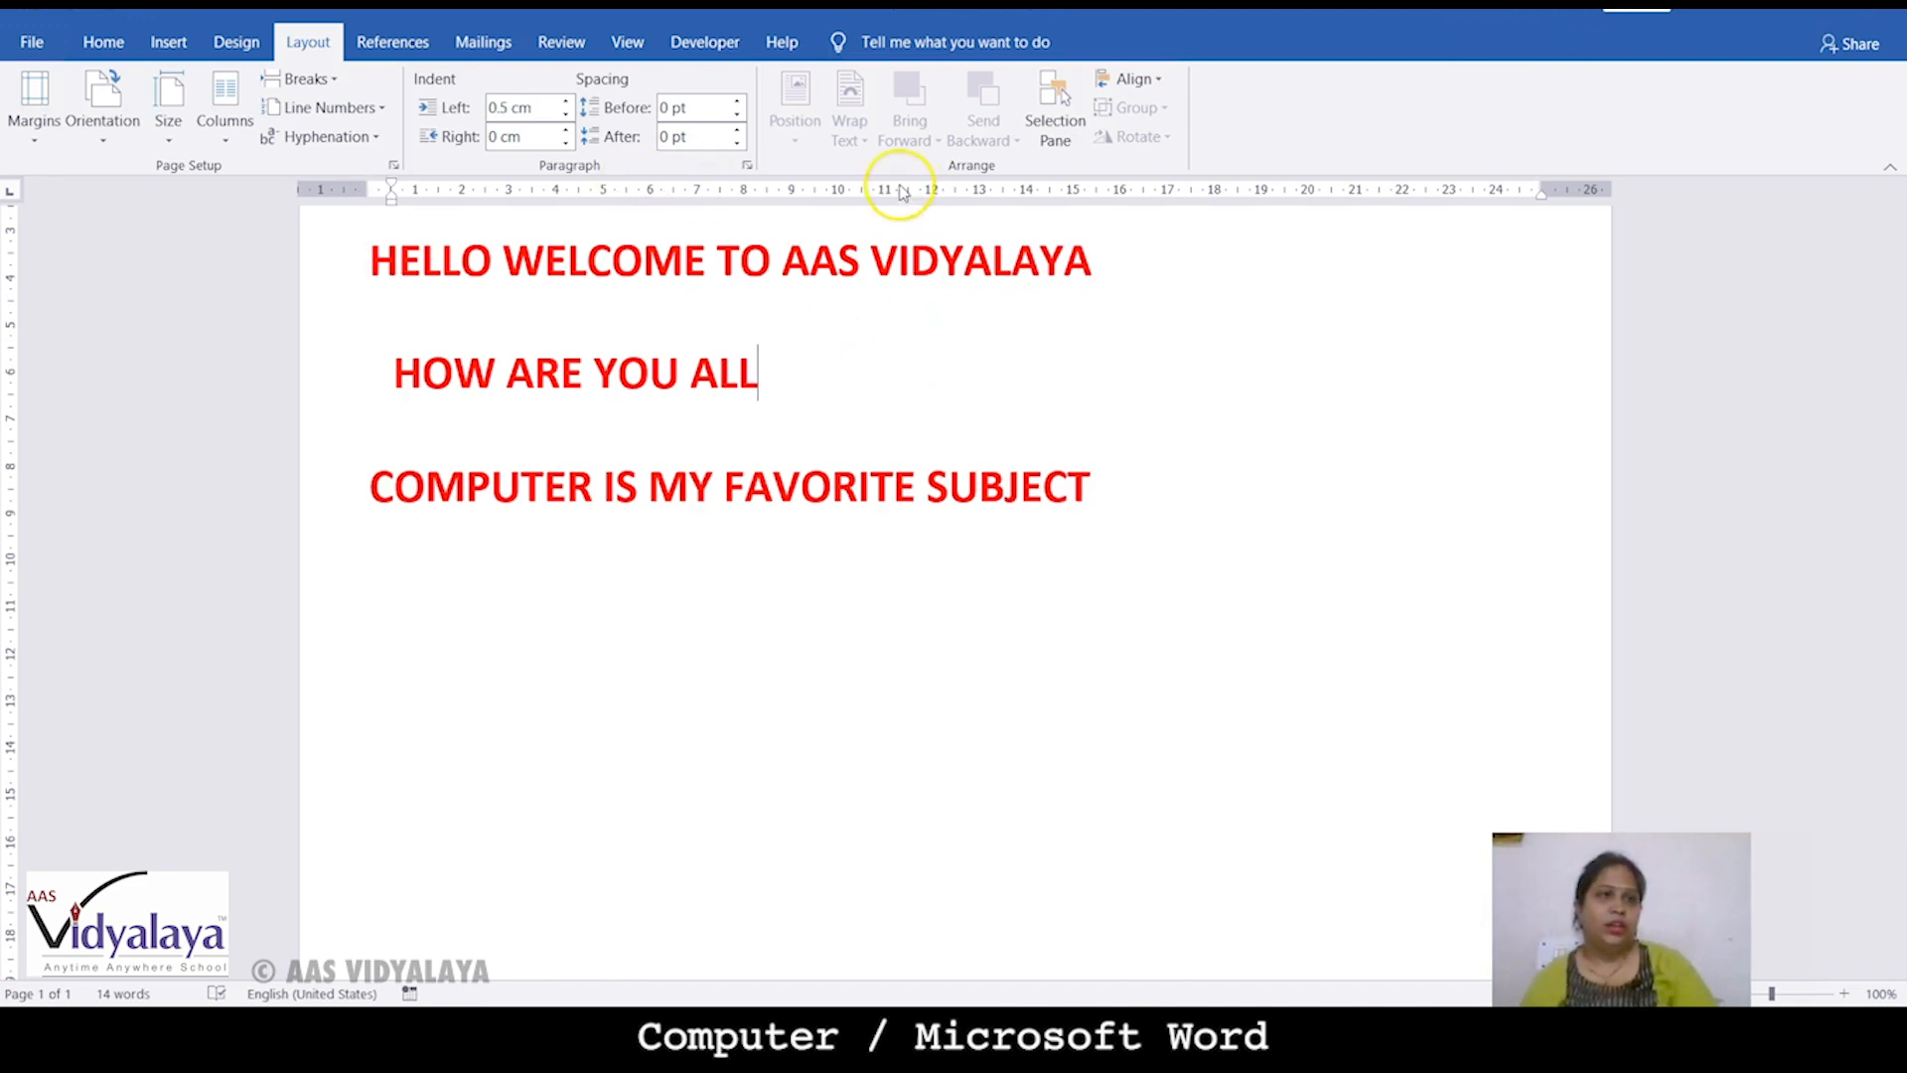
Set the multiple pages option to Mirror margins for the whole document through the custom margins settings
click(32, 117)
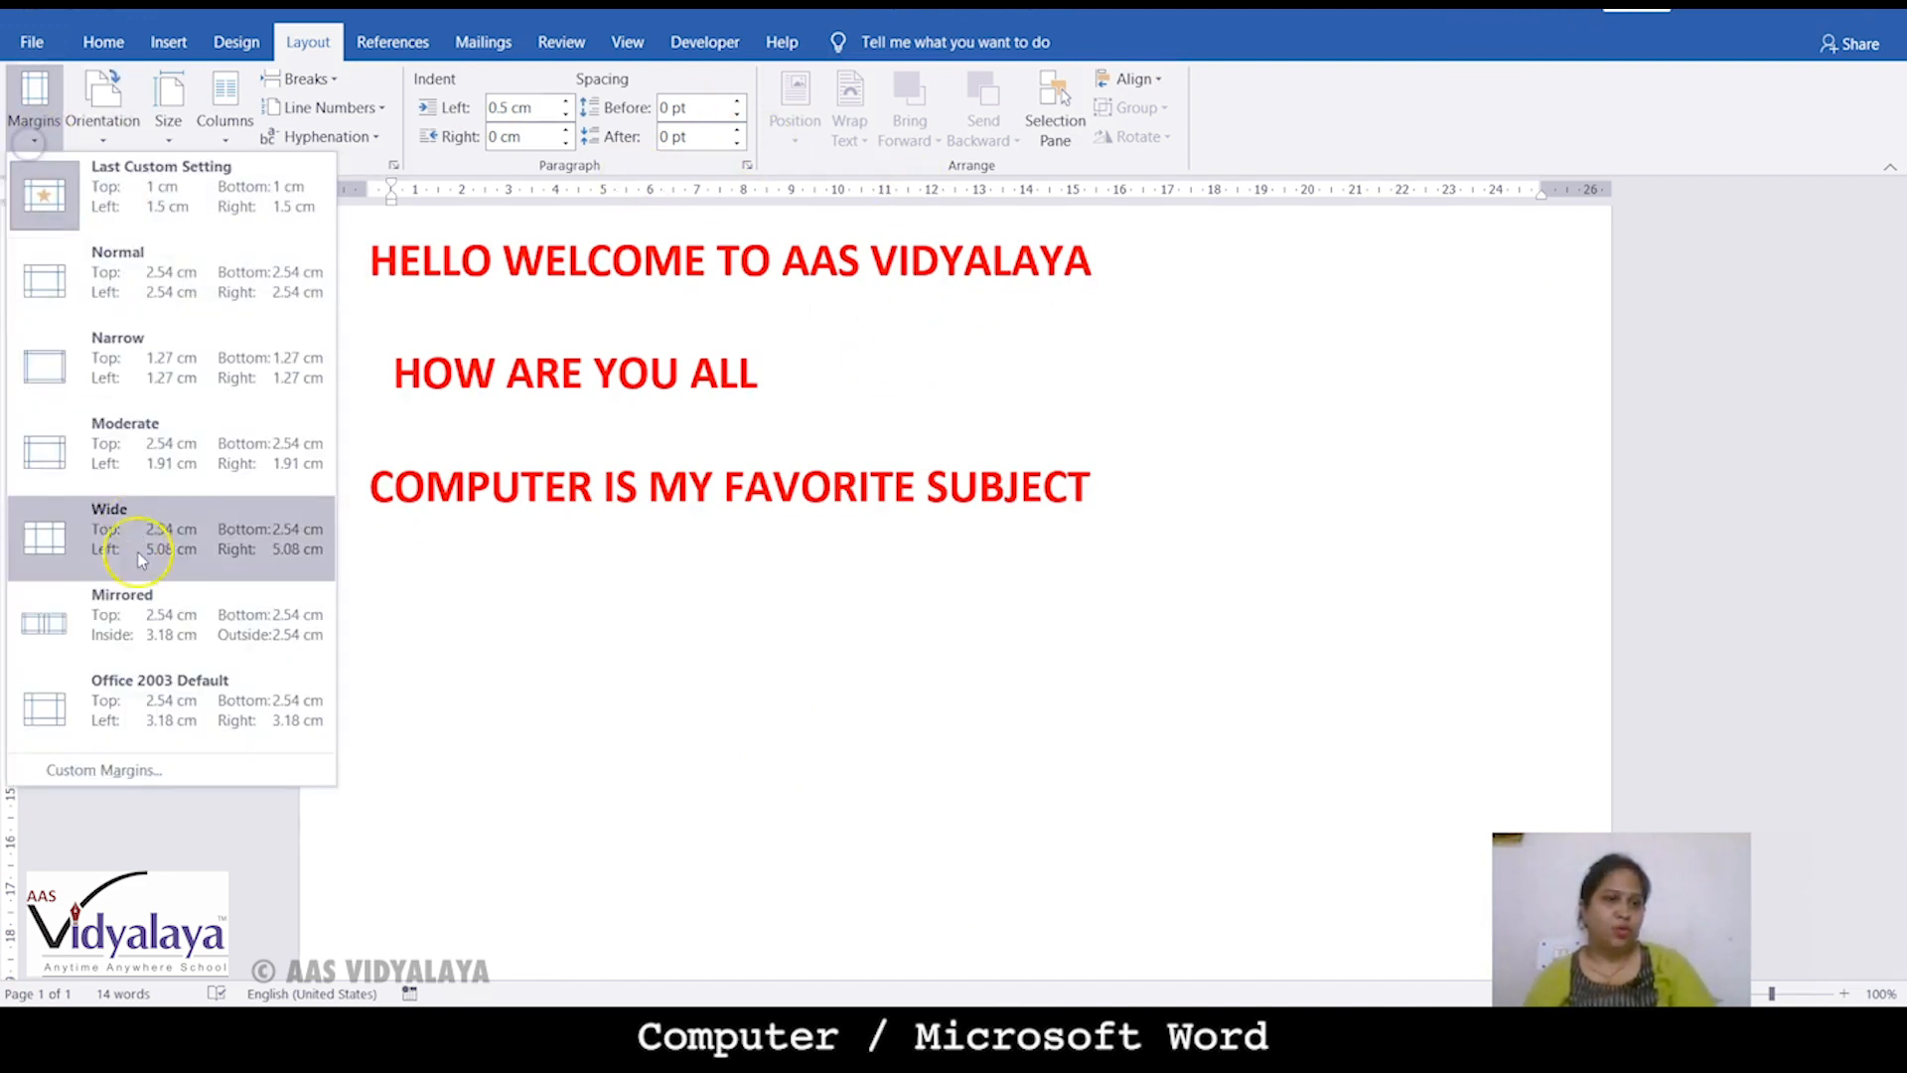
click(99, 769)
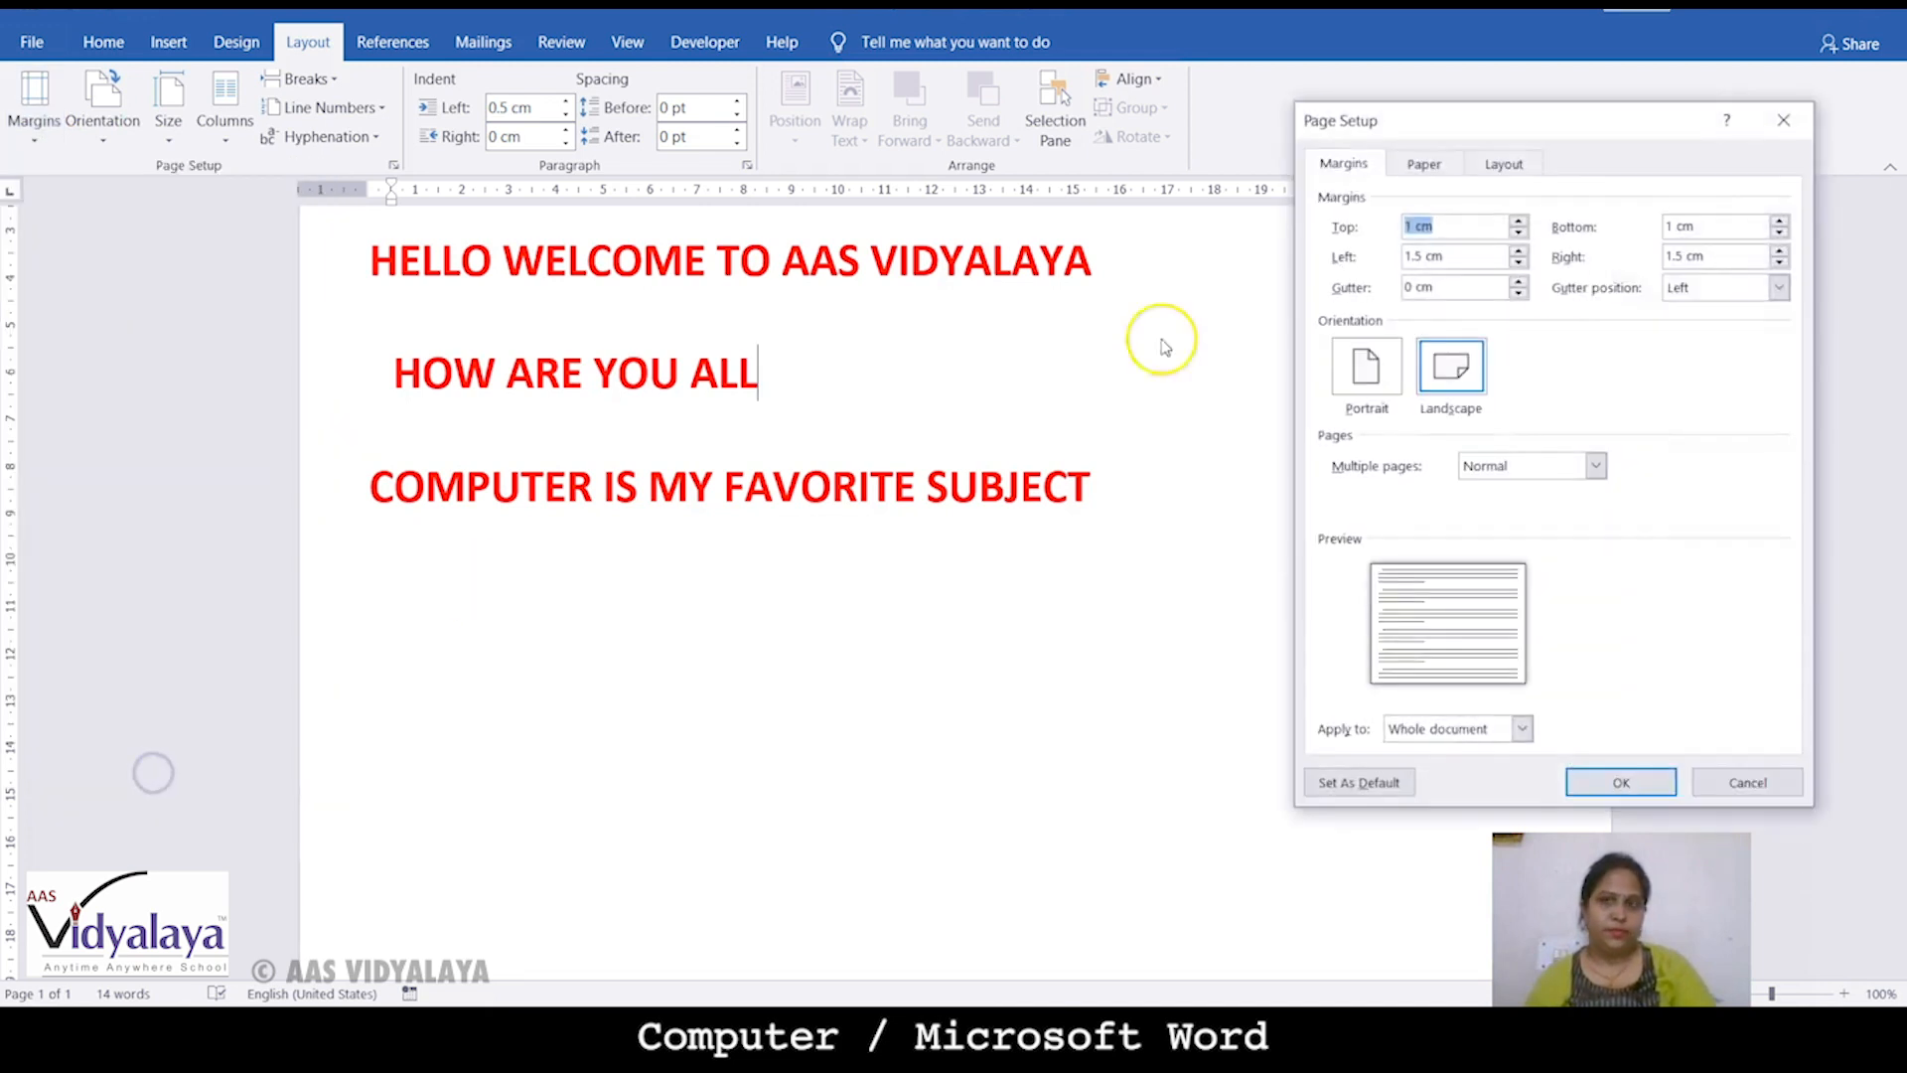
click(1594, 467)
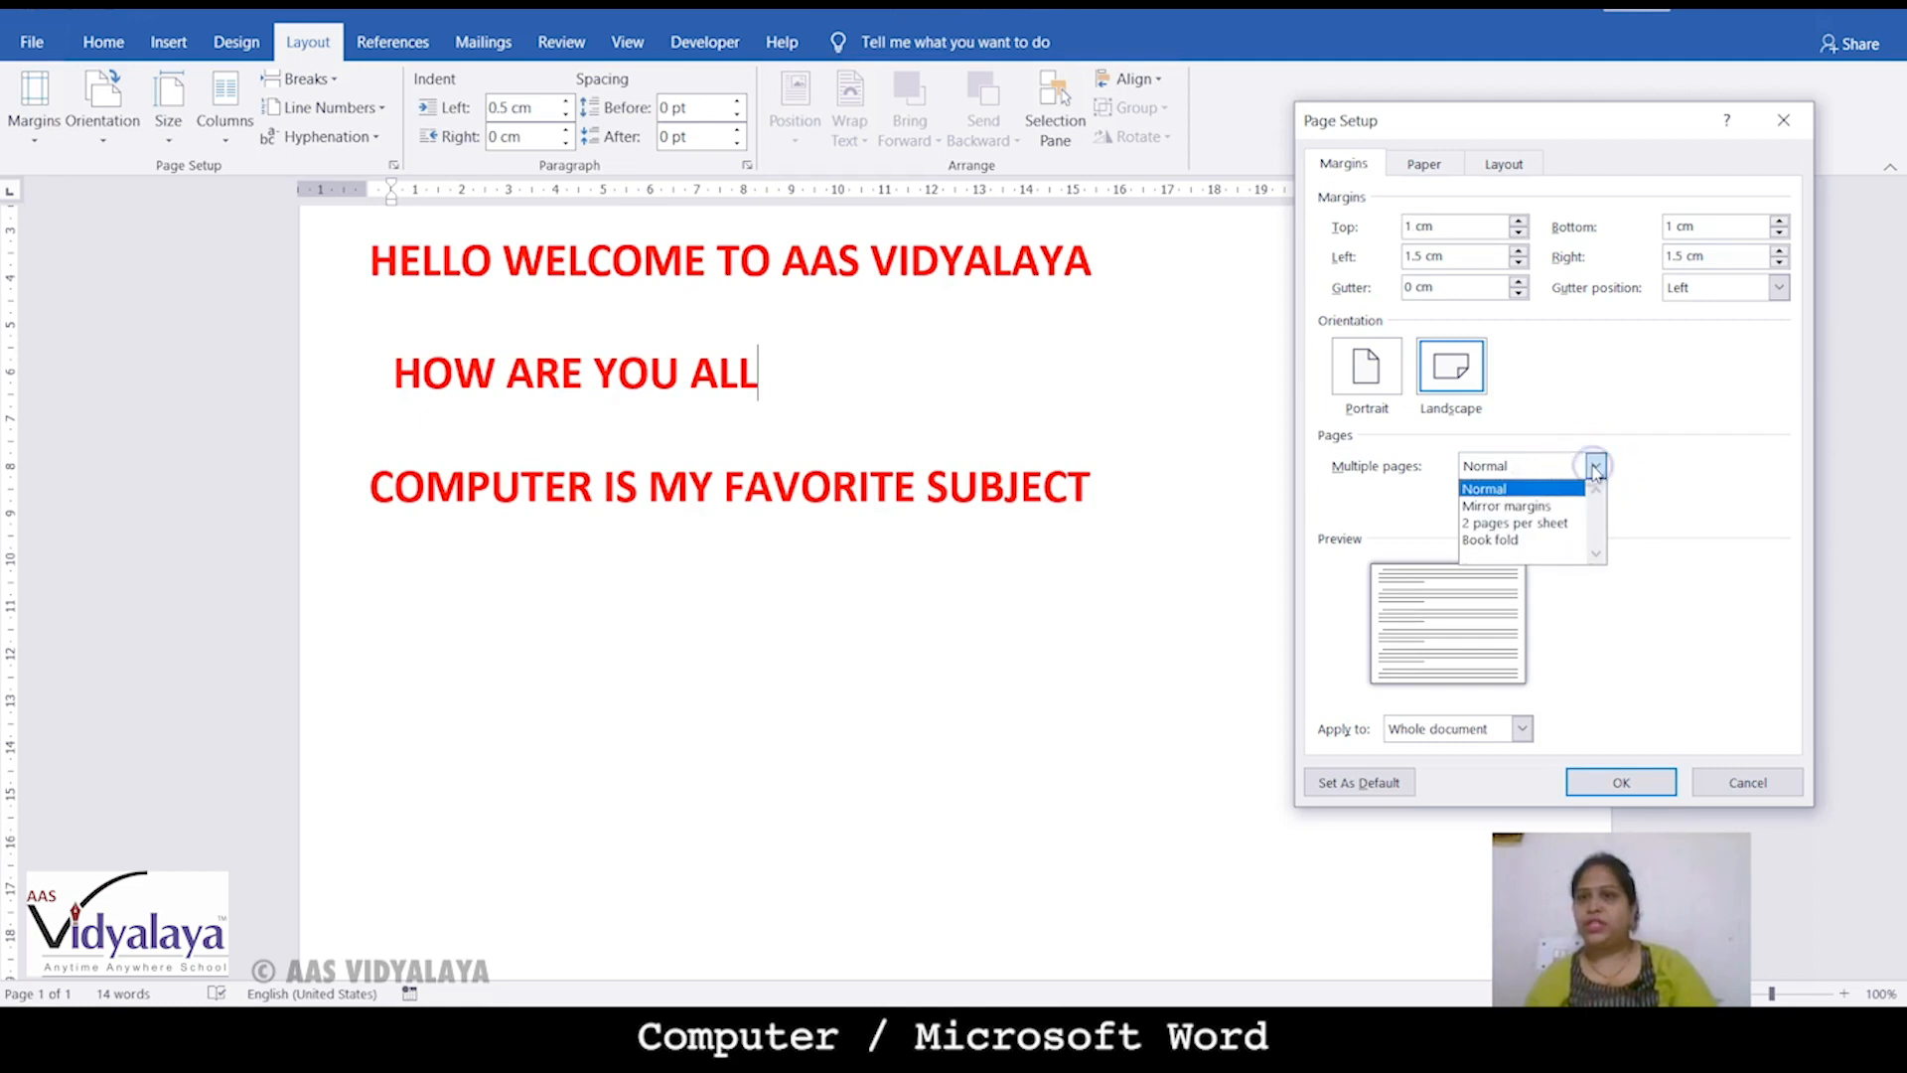
click(1538, 506)
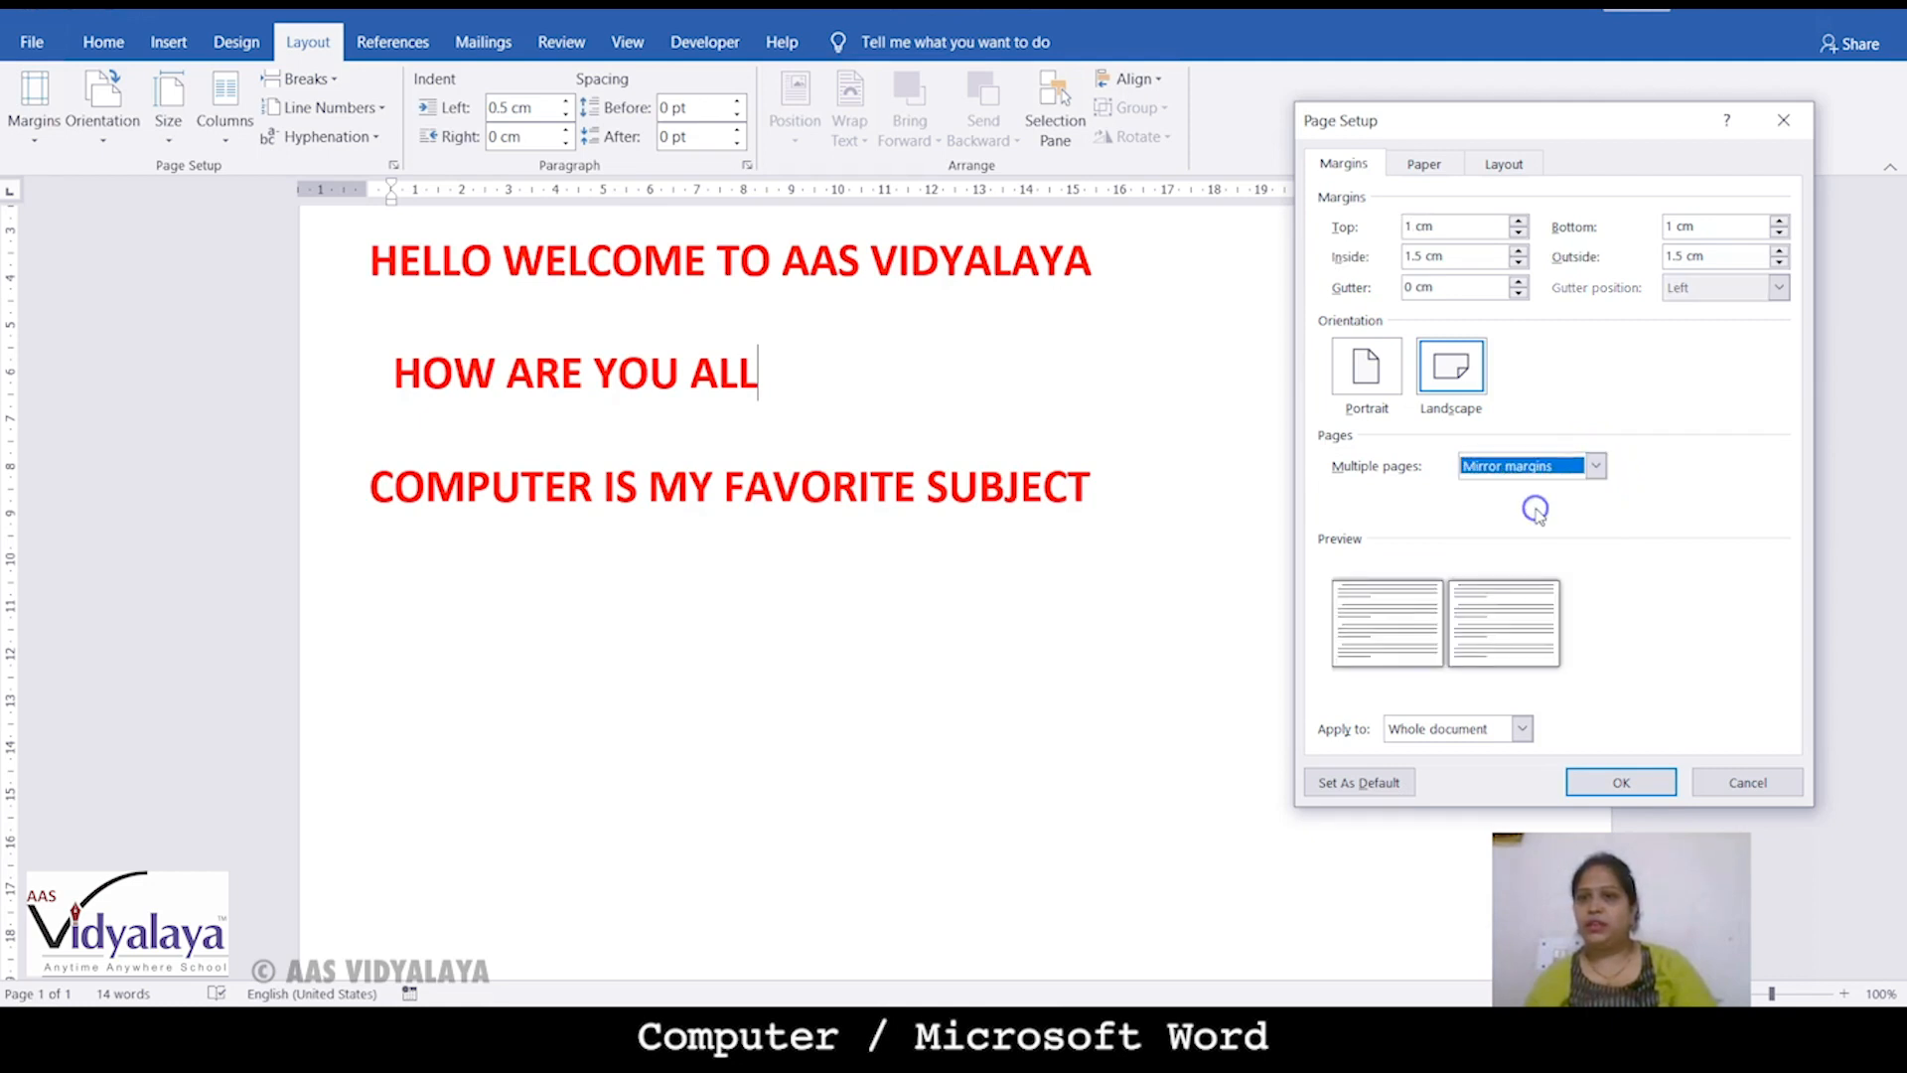
click(1629, 784)
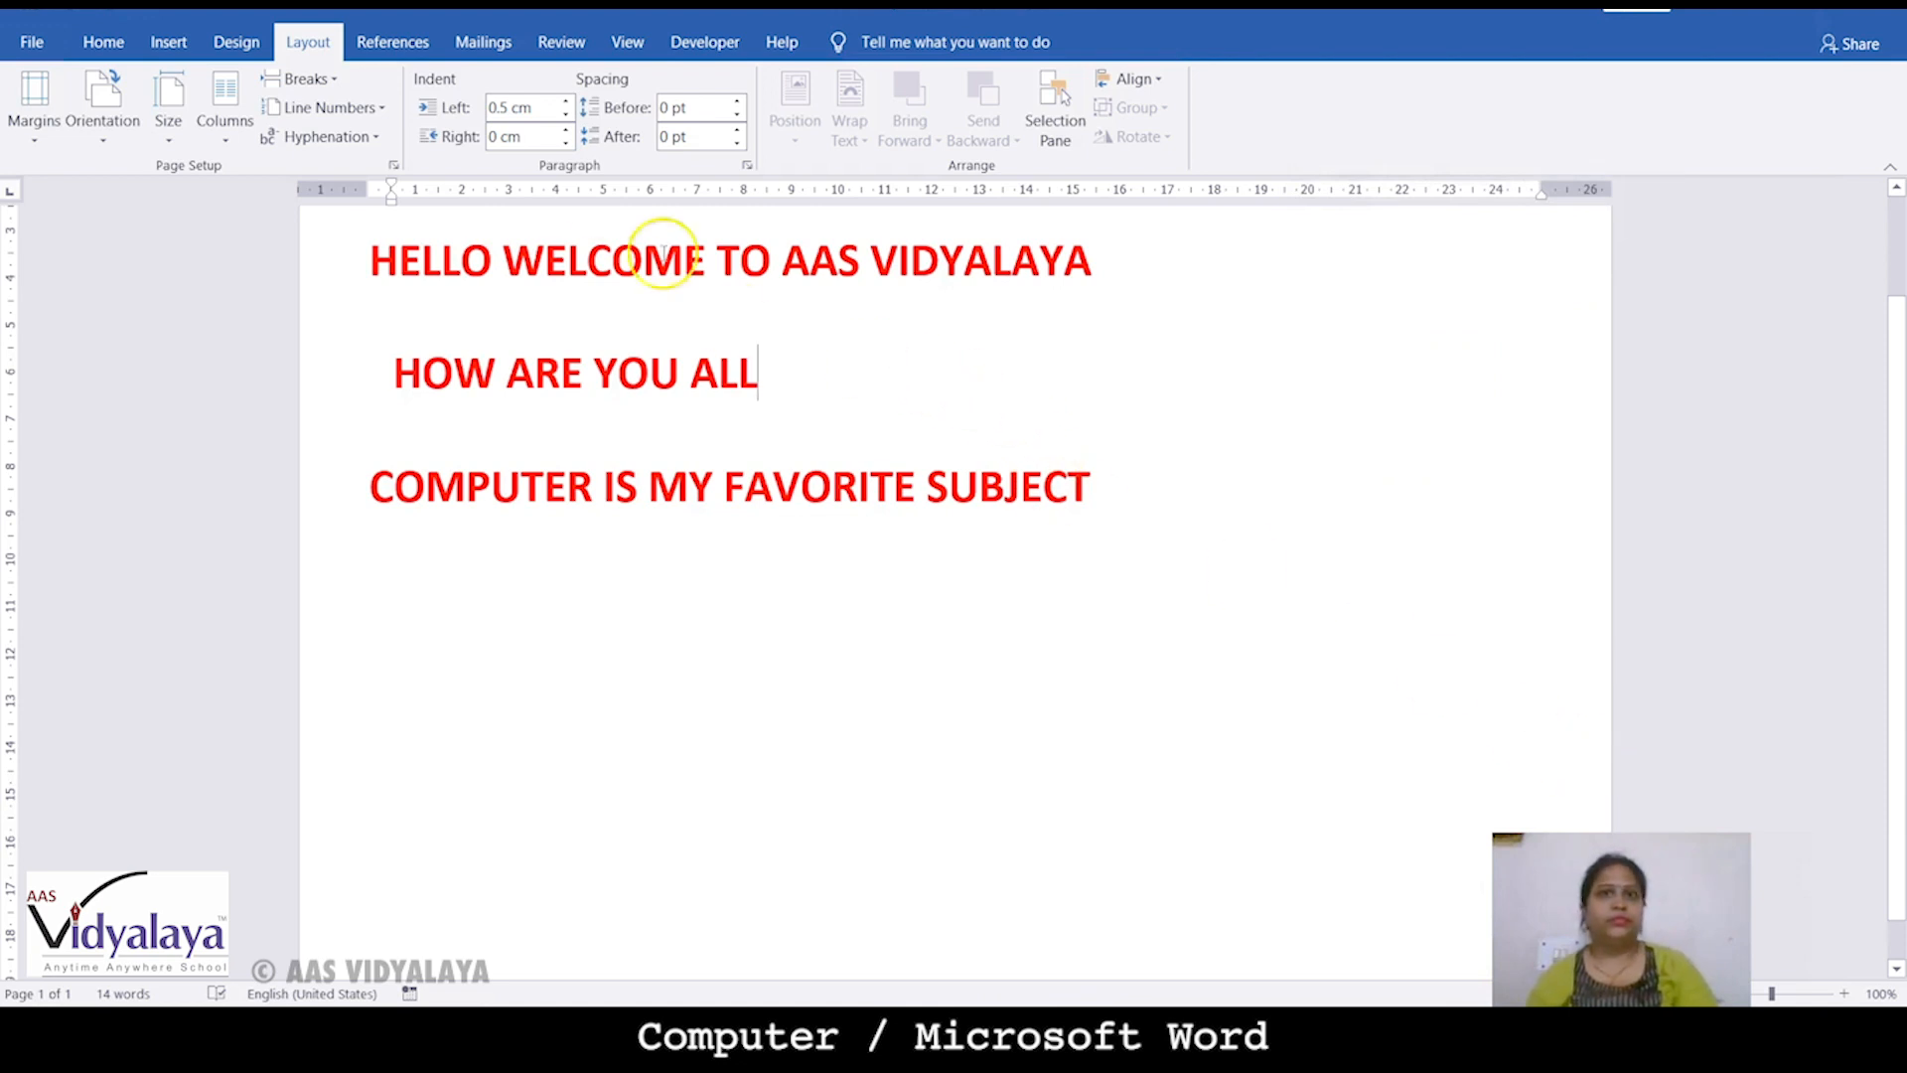
Reopen the custom margins settings and review which parts of the document they can apply to, keeping Whole document
click(34, 99)
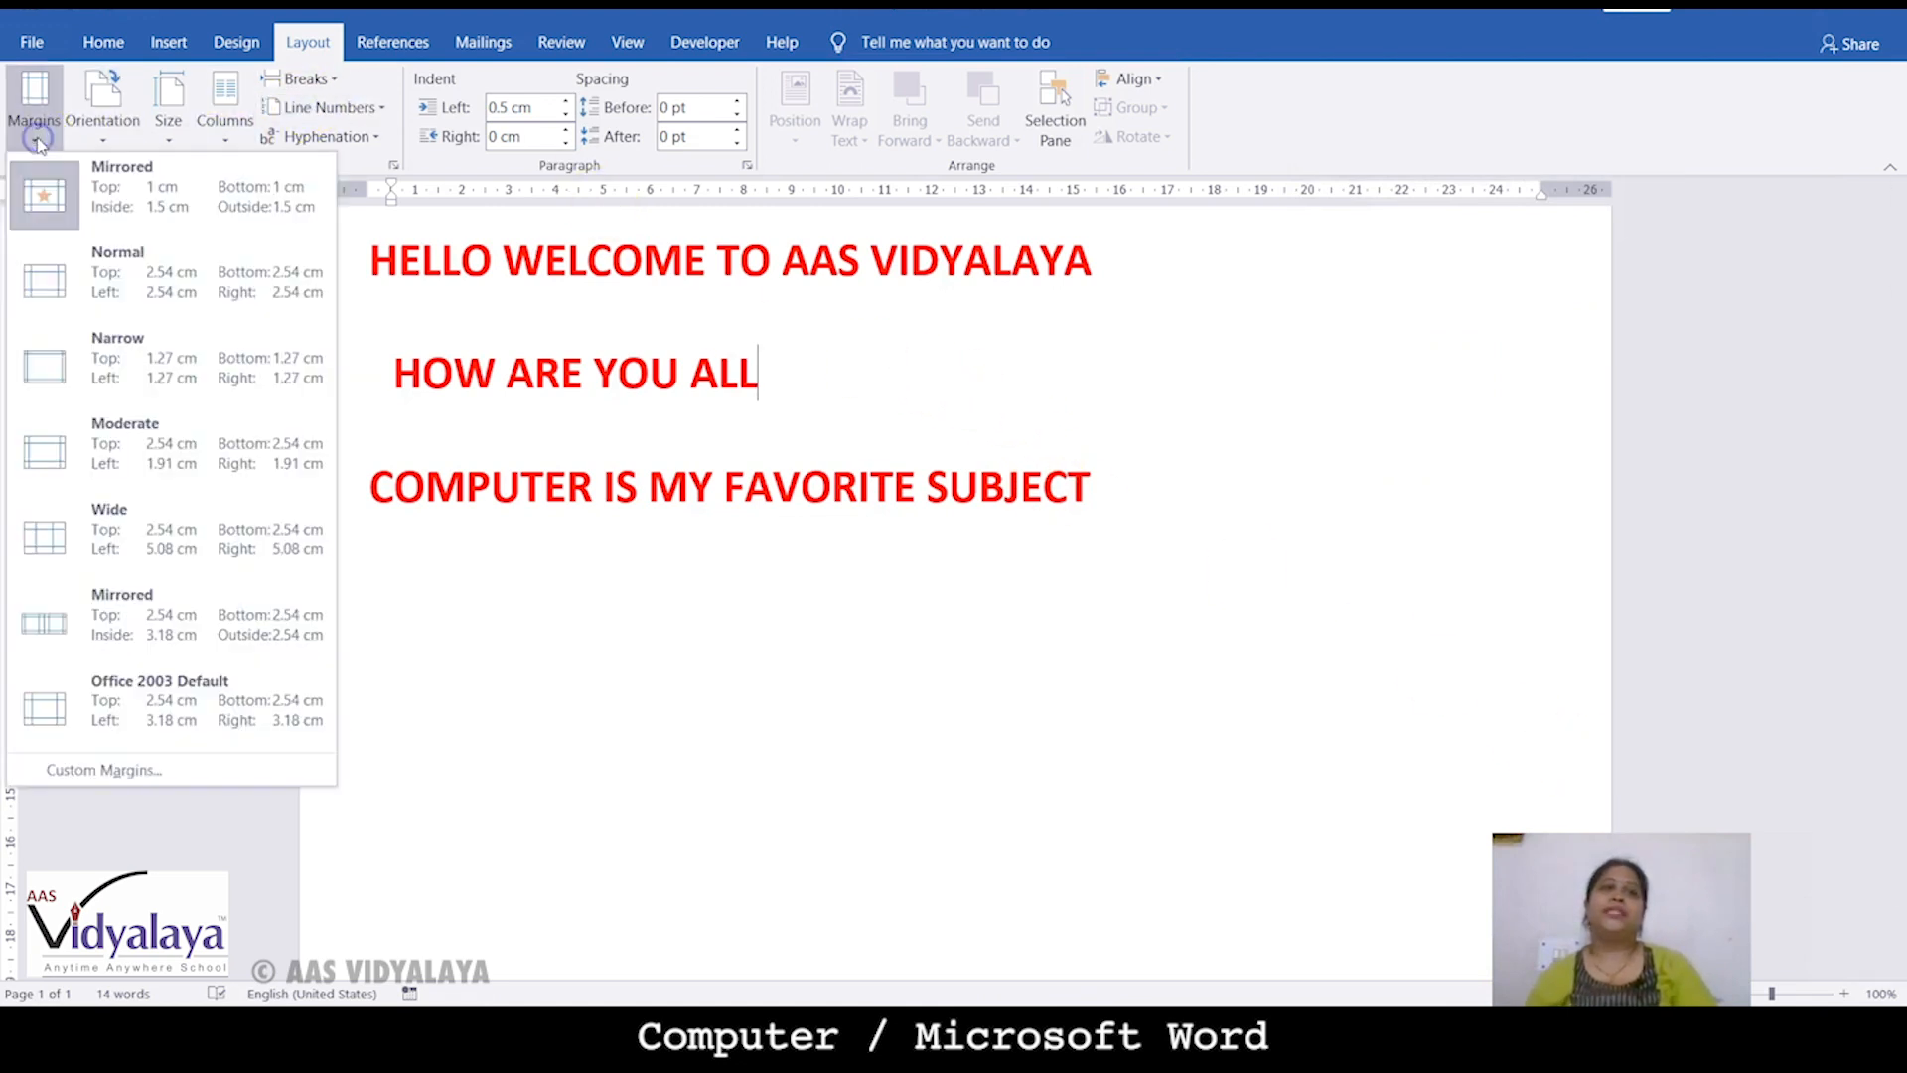
click(134, 771)
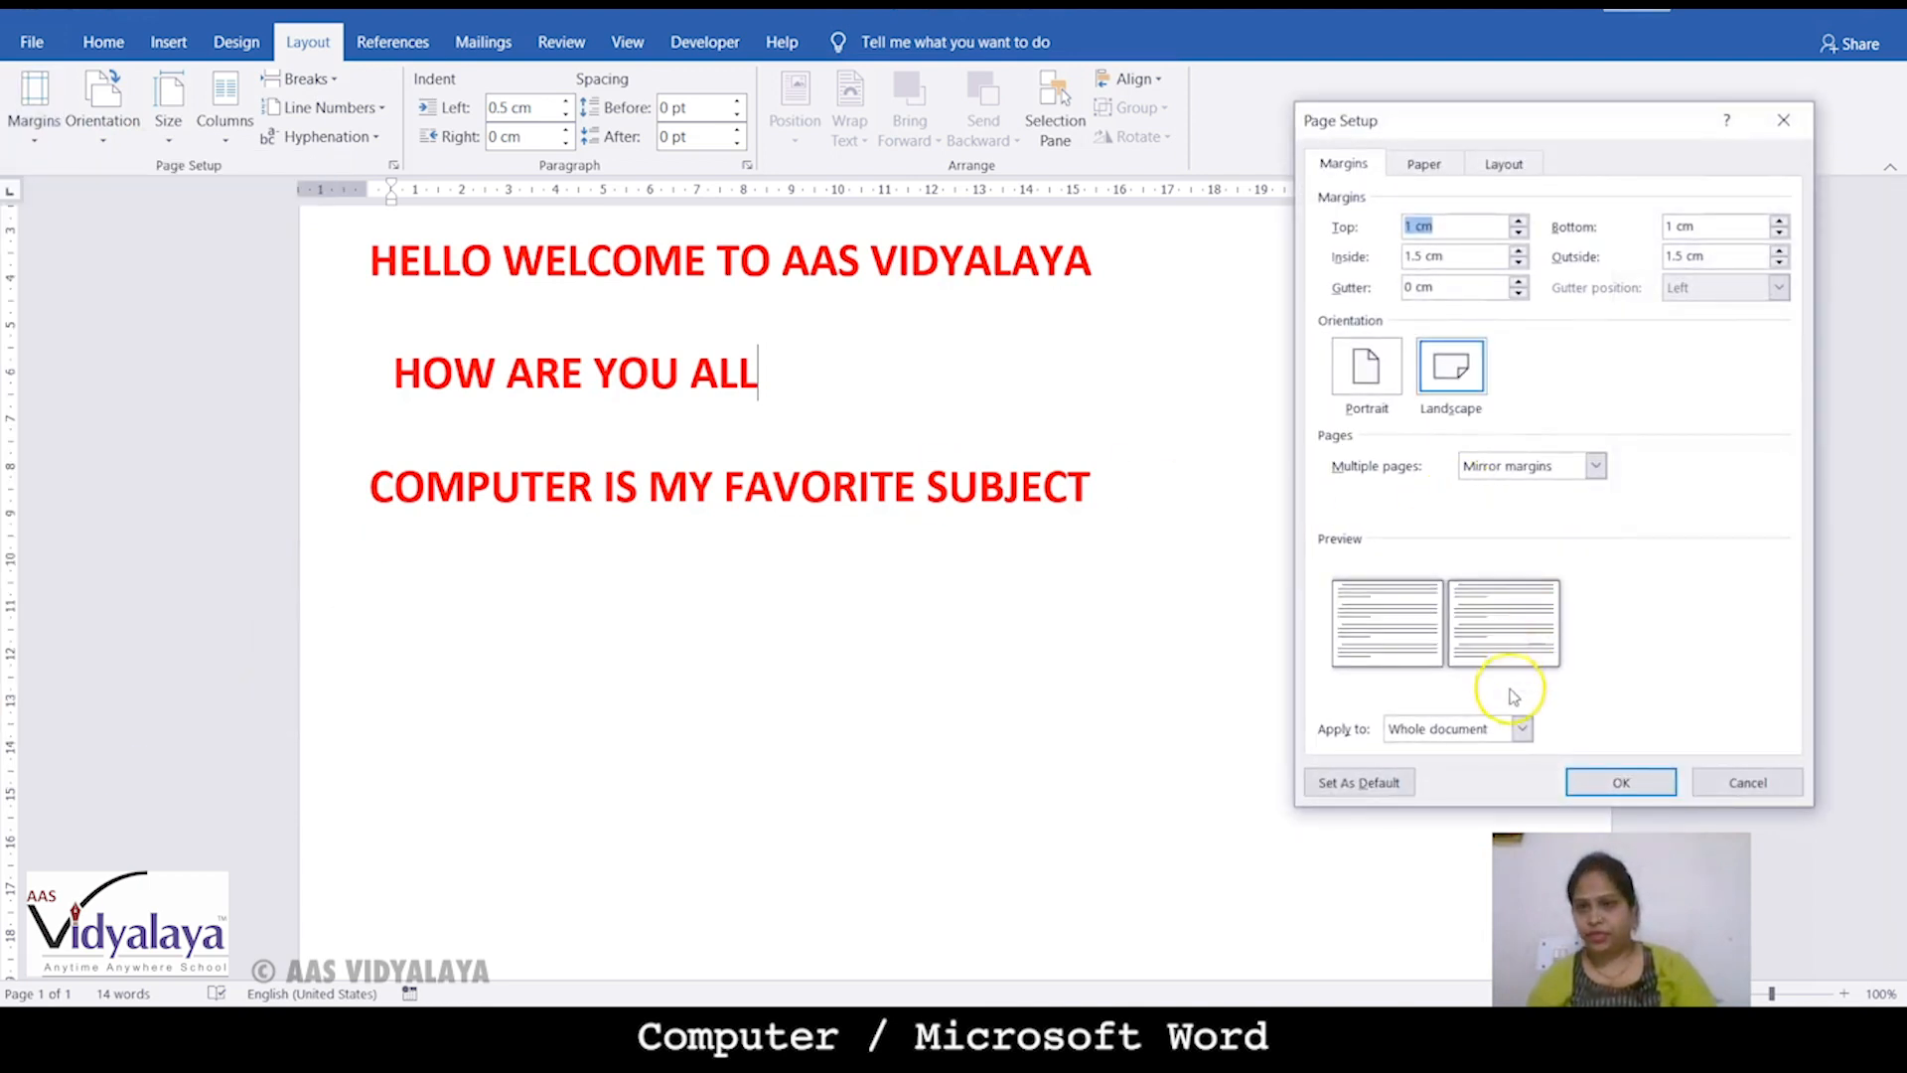
click(1522, 731)
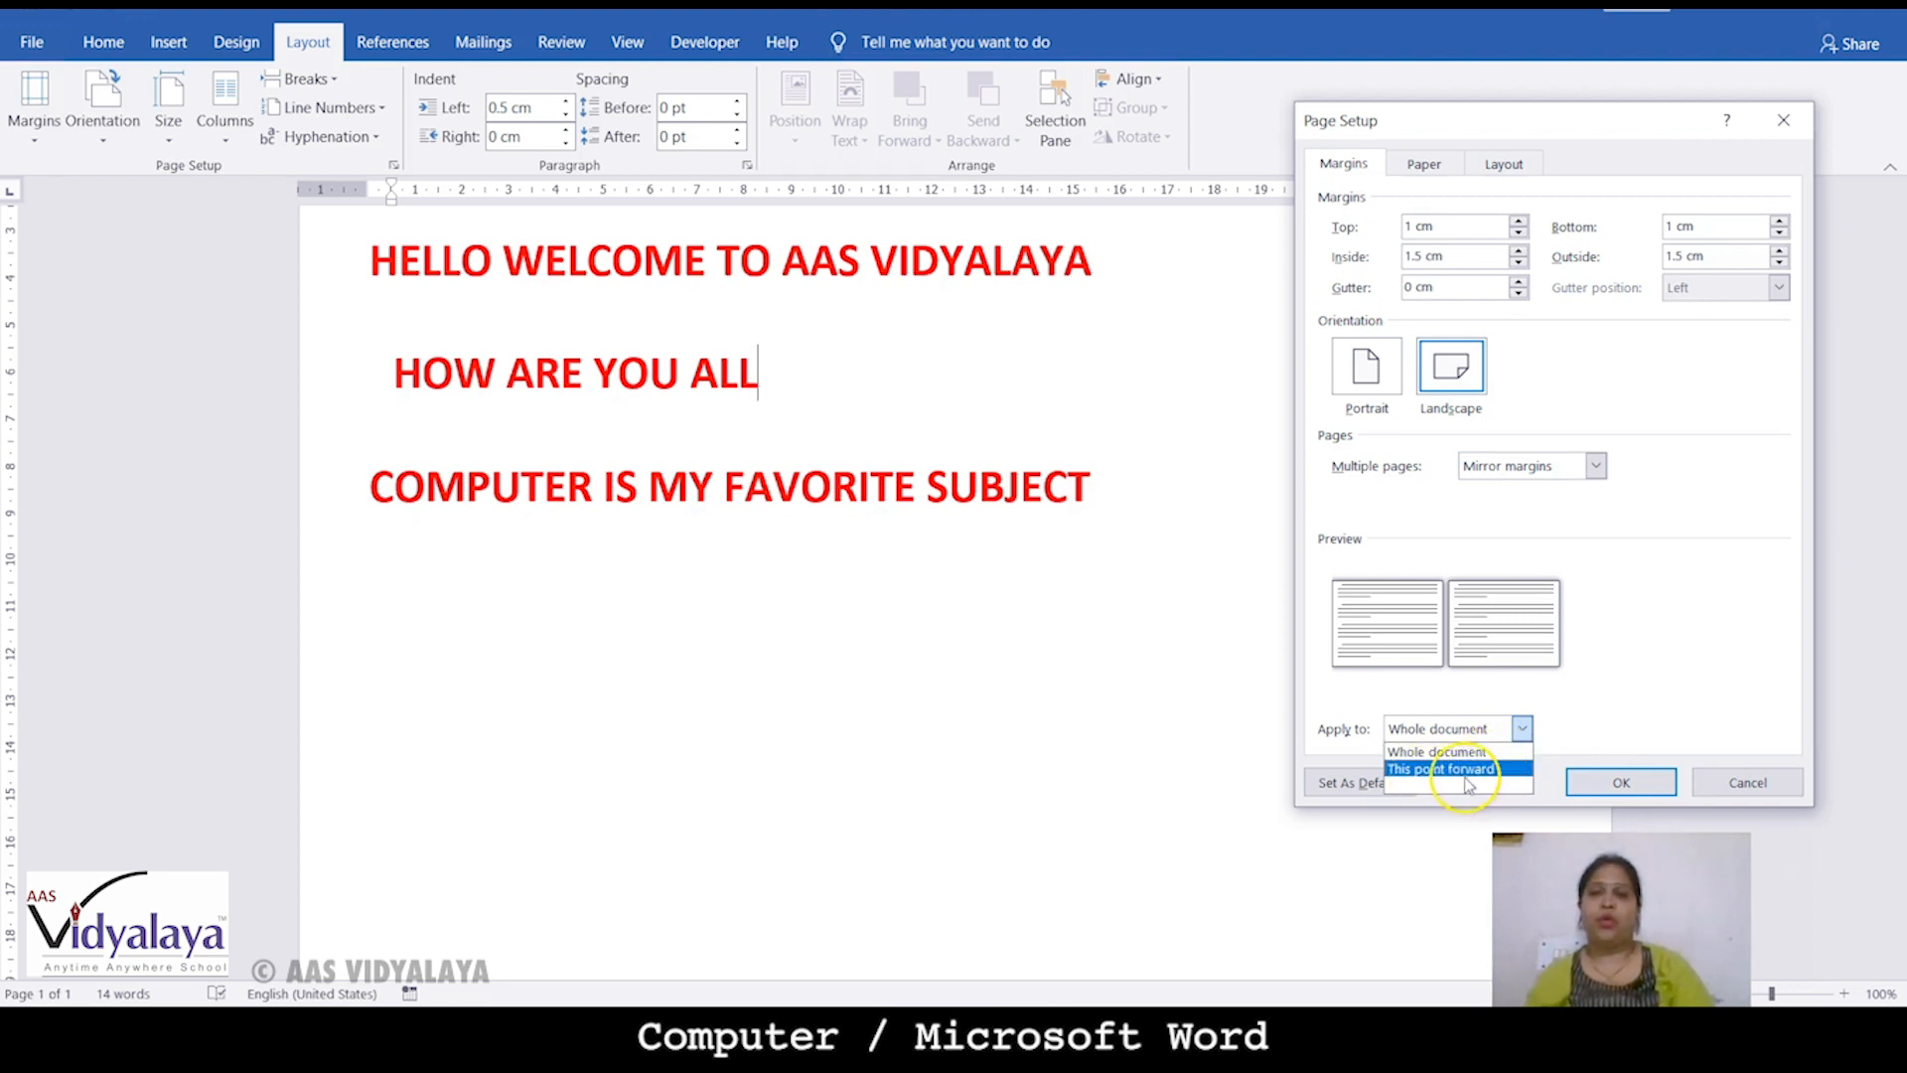
click(1592, 708)
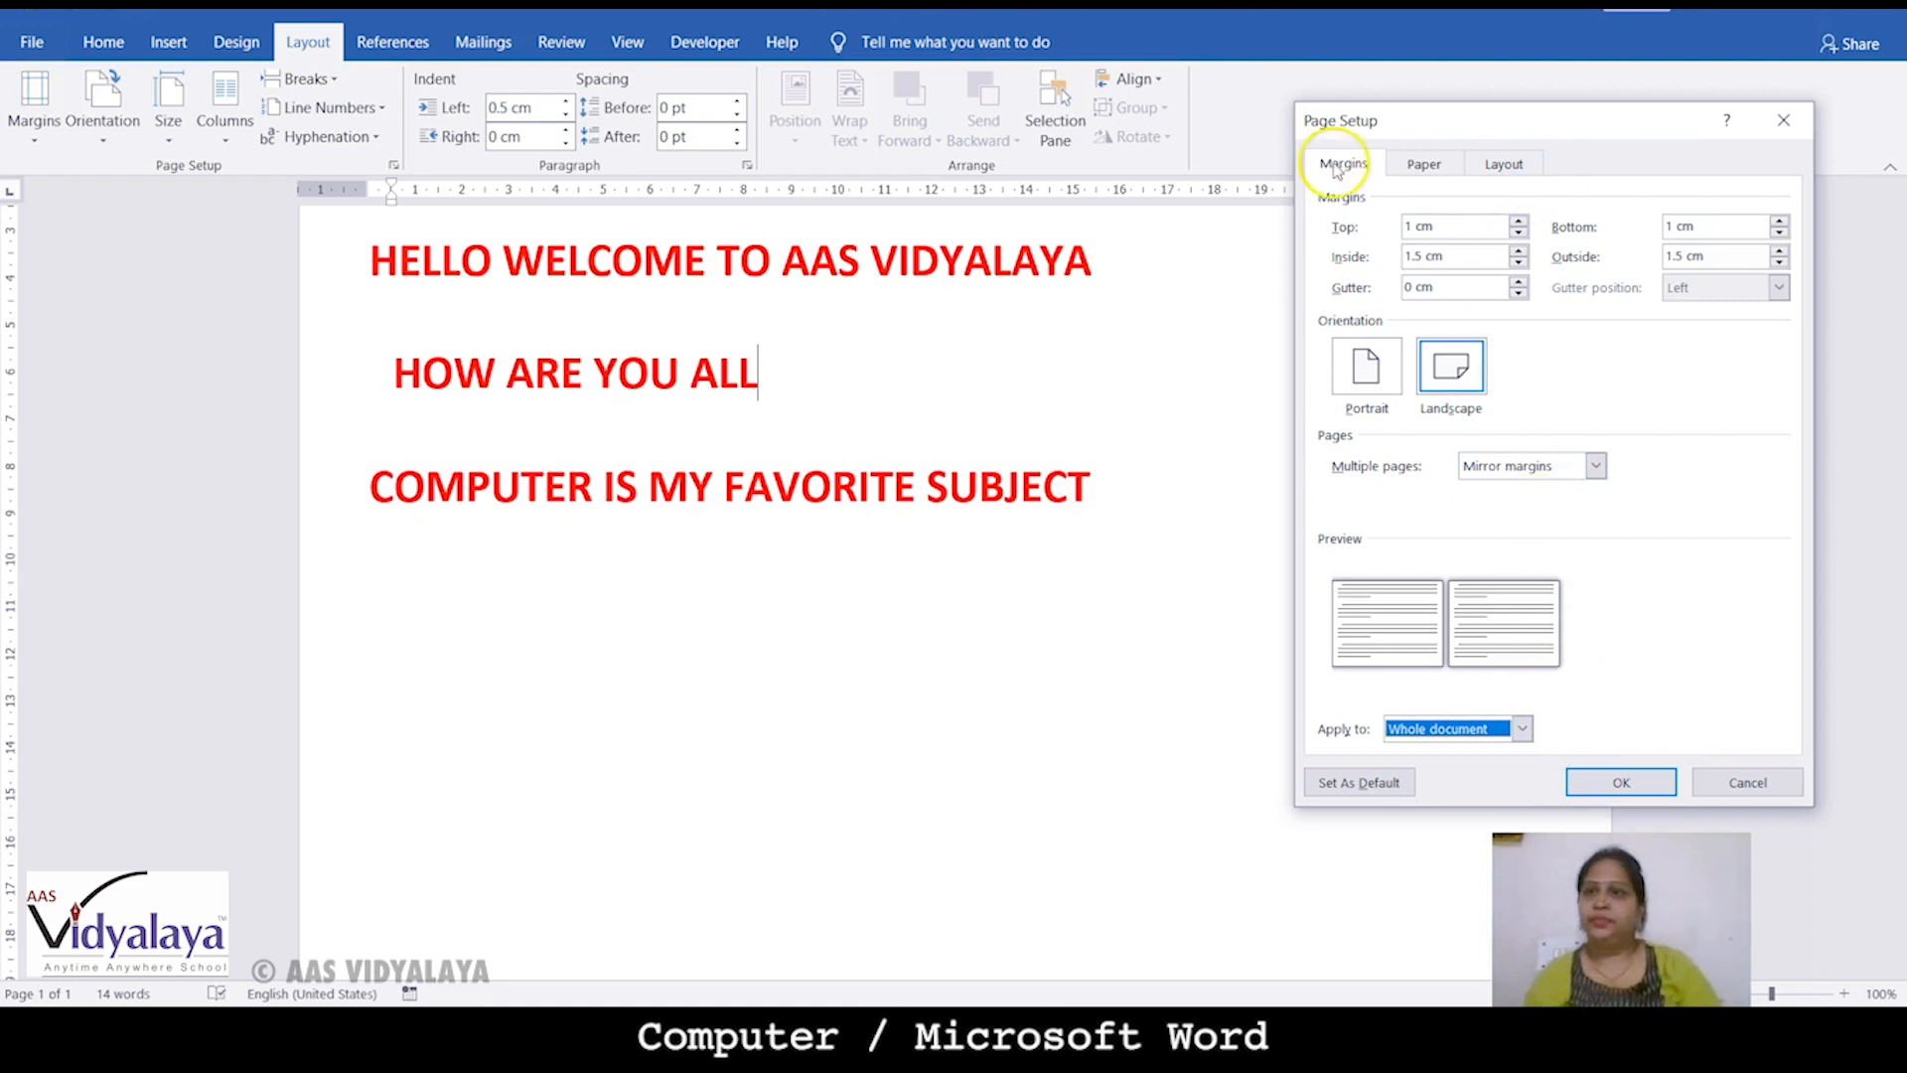
Select A4 as the paper size in the page setup
click(1420, 166)
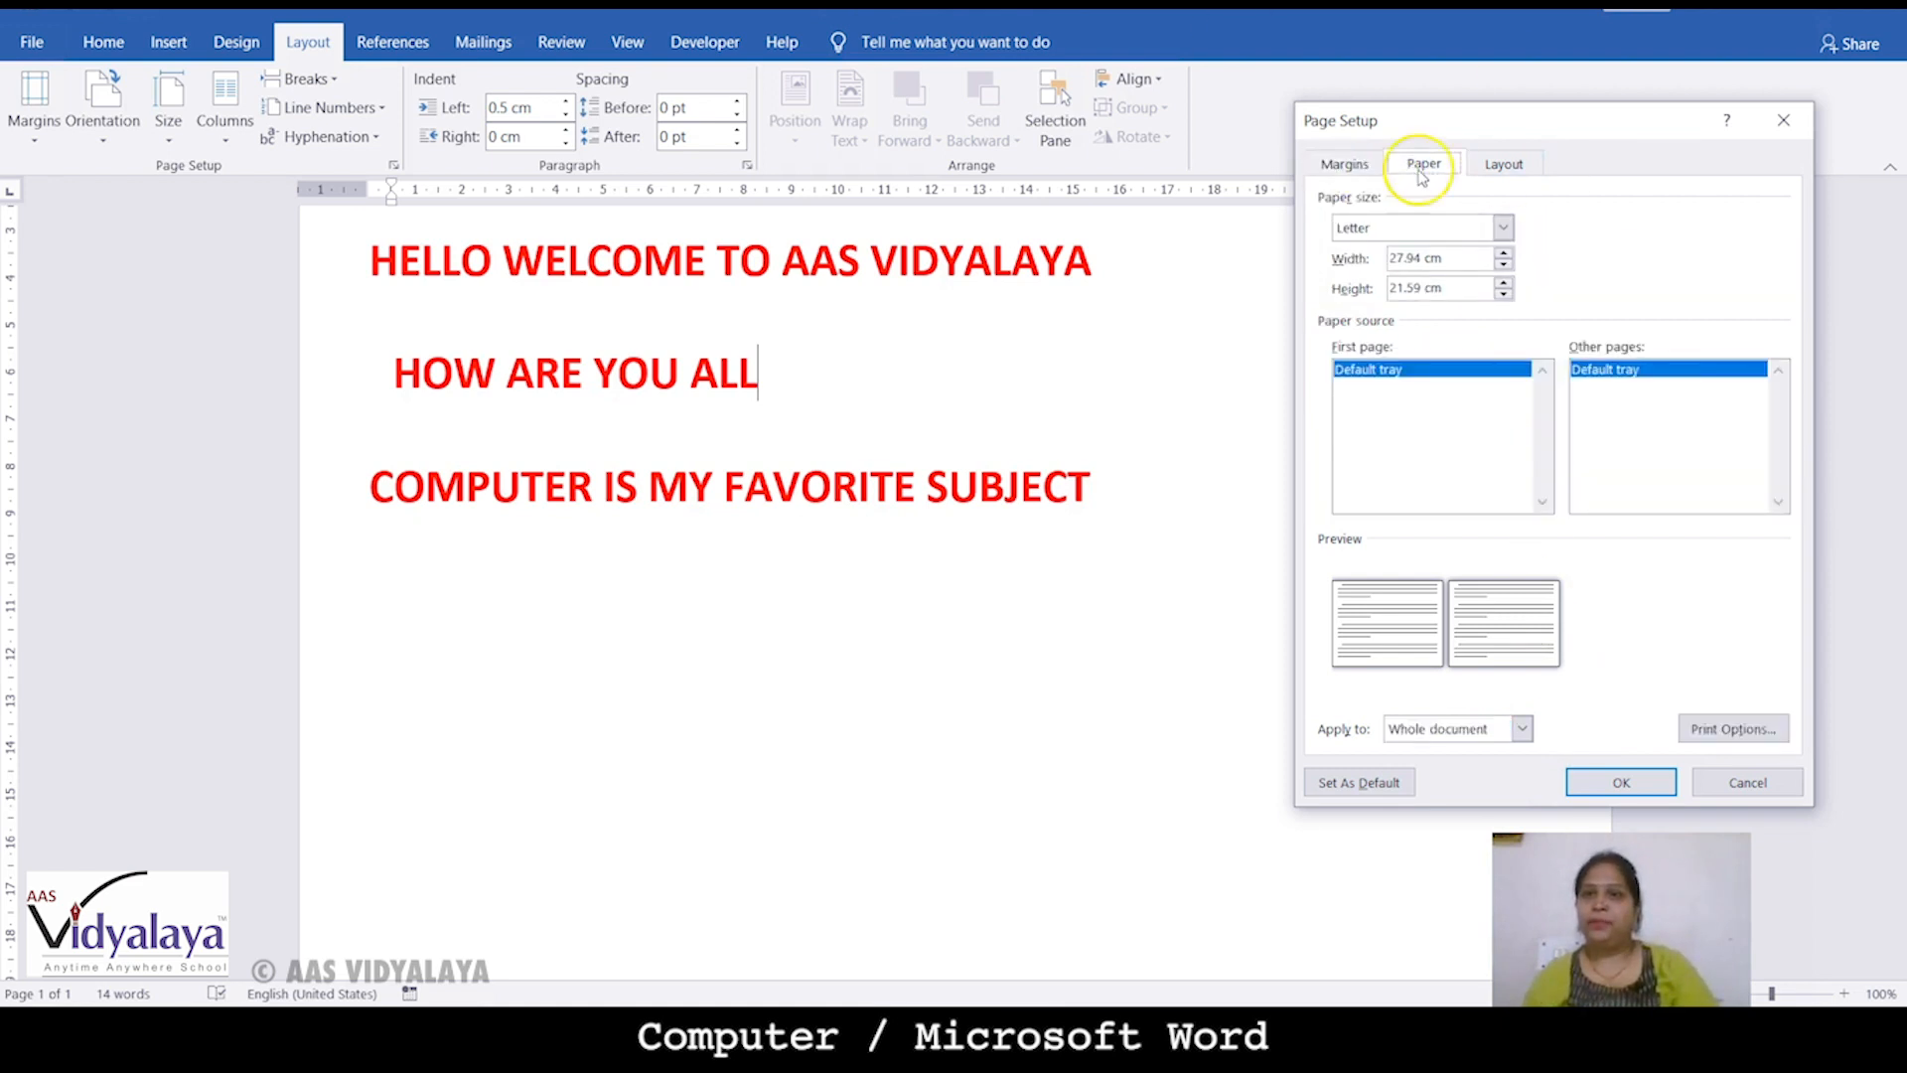
click(1503, 231)
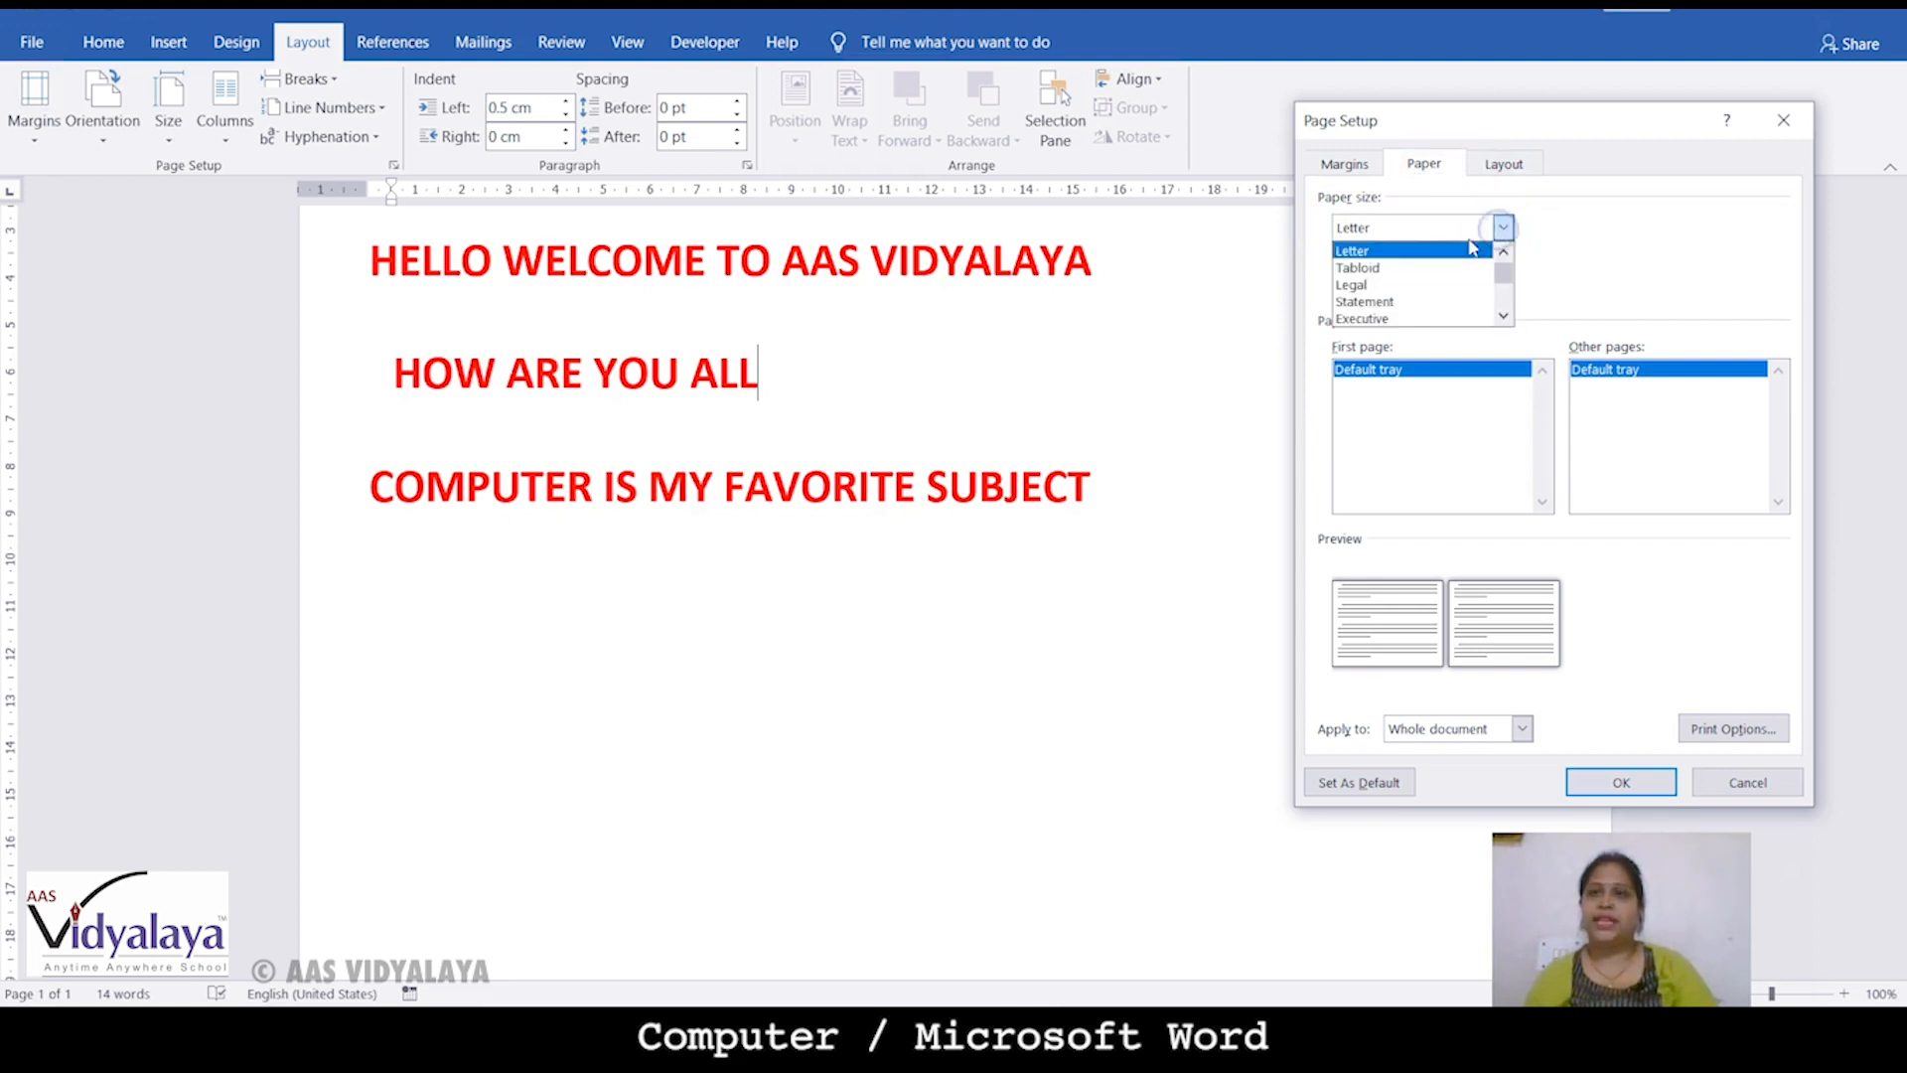
scroll(1382, 265, up, 1)
click(1353, 255)
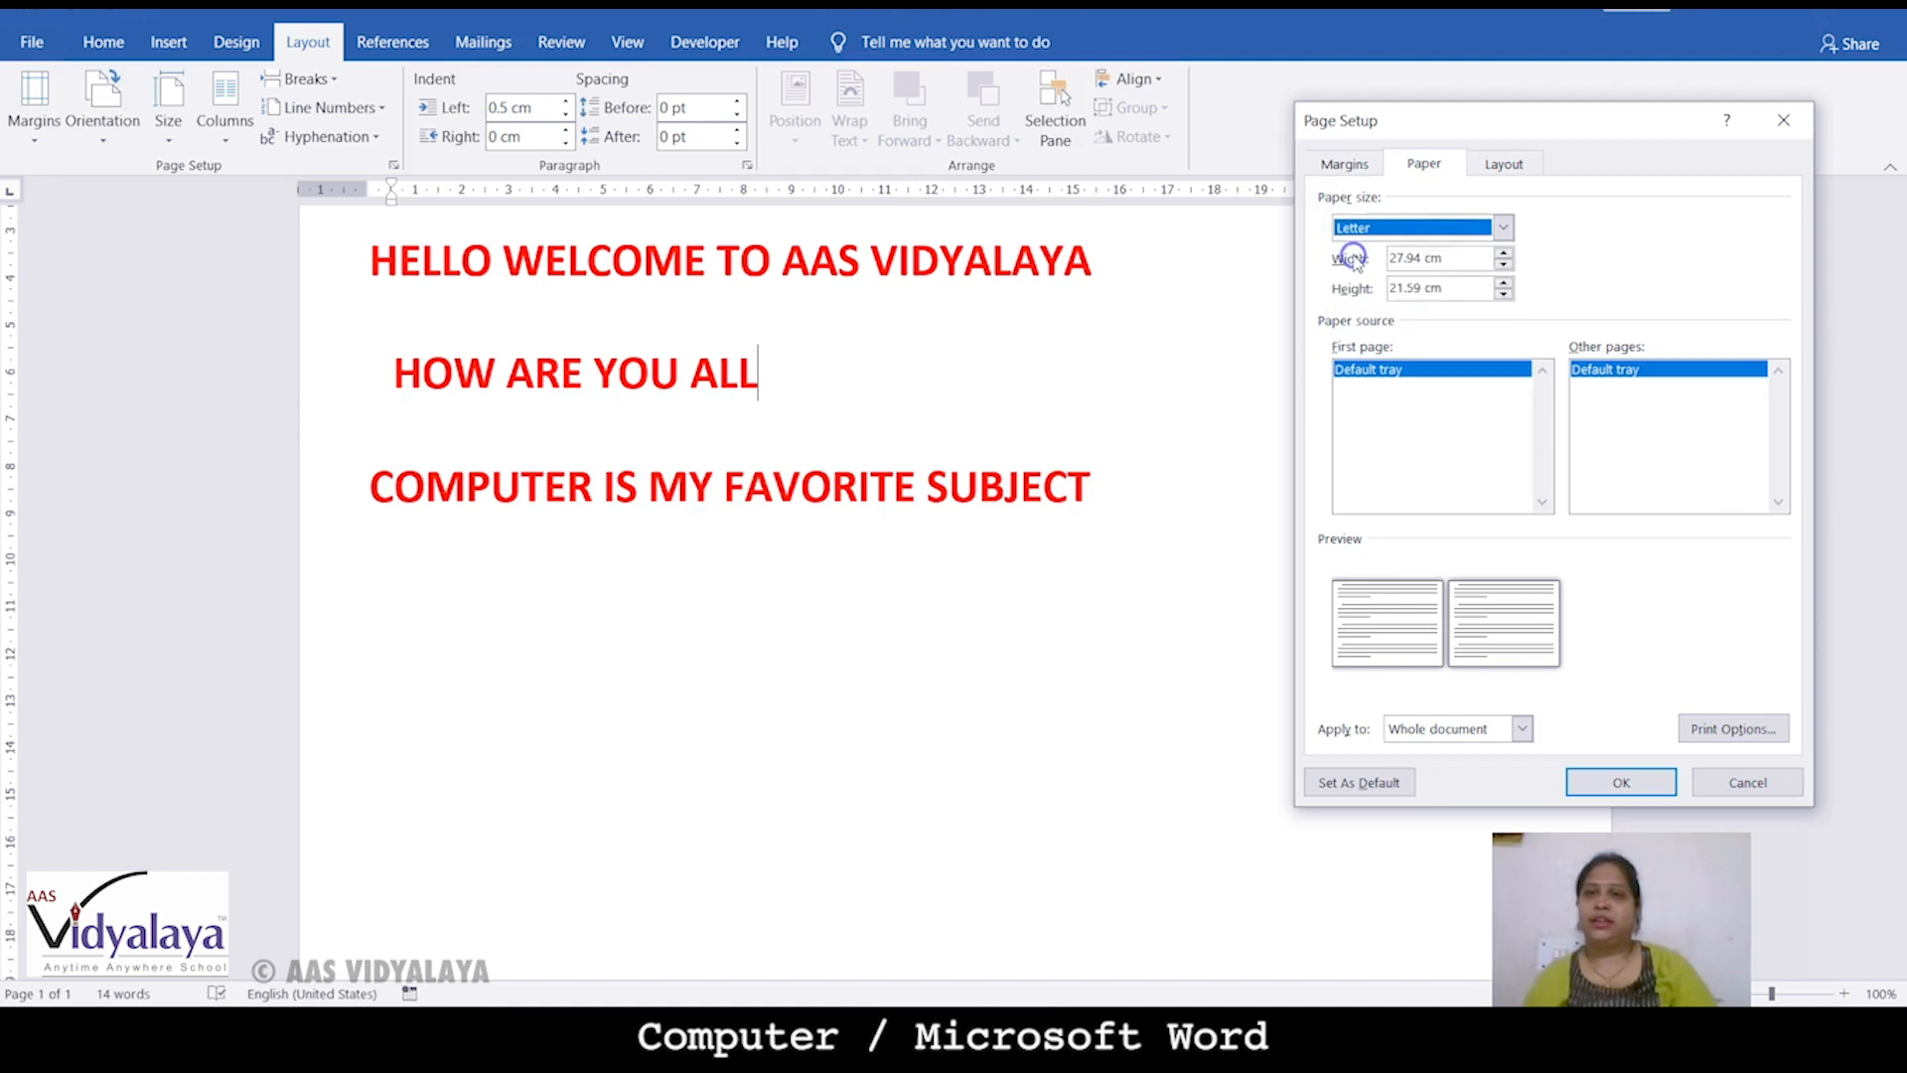
click(1494, 236)
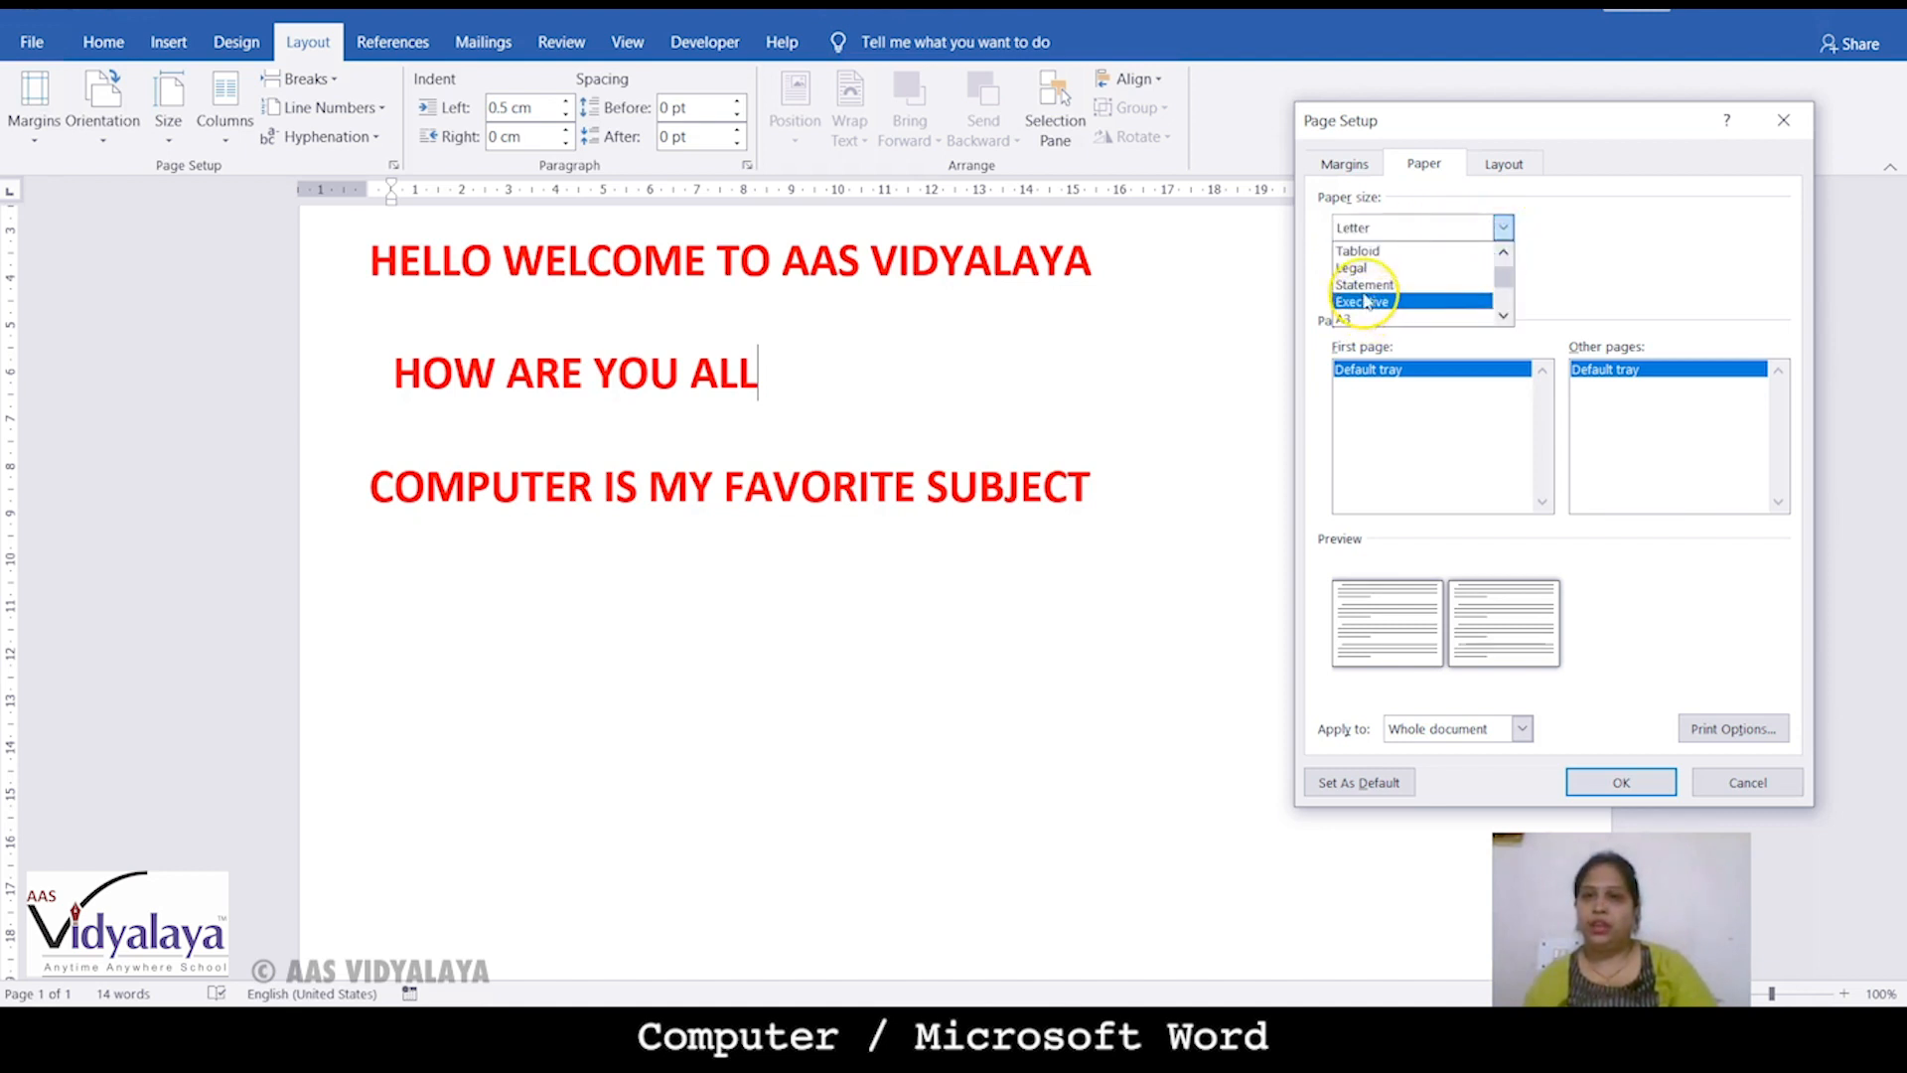
scroll(1352, 322, down, 1)
scroll(1352, 317, down, 2)
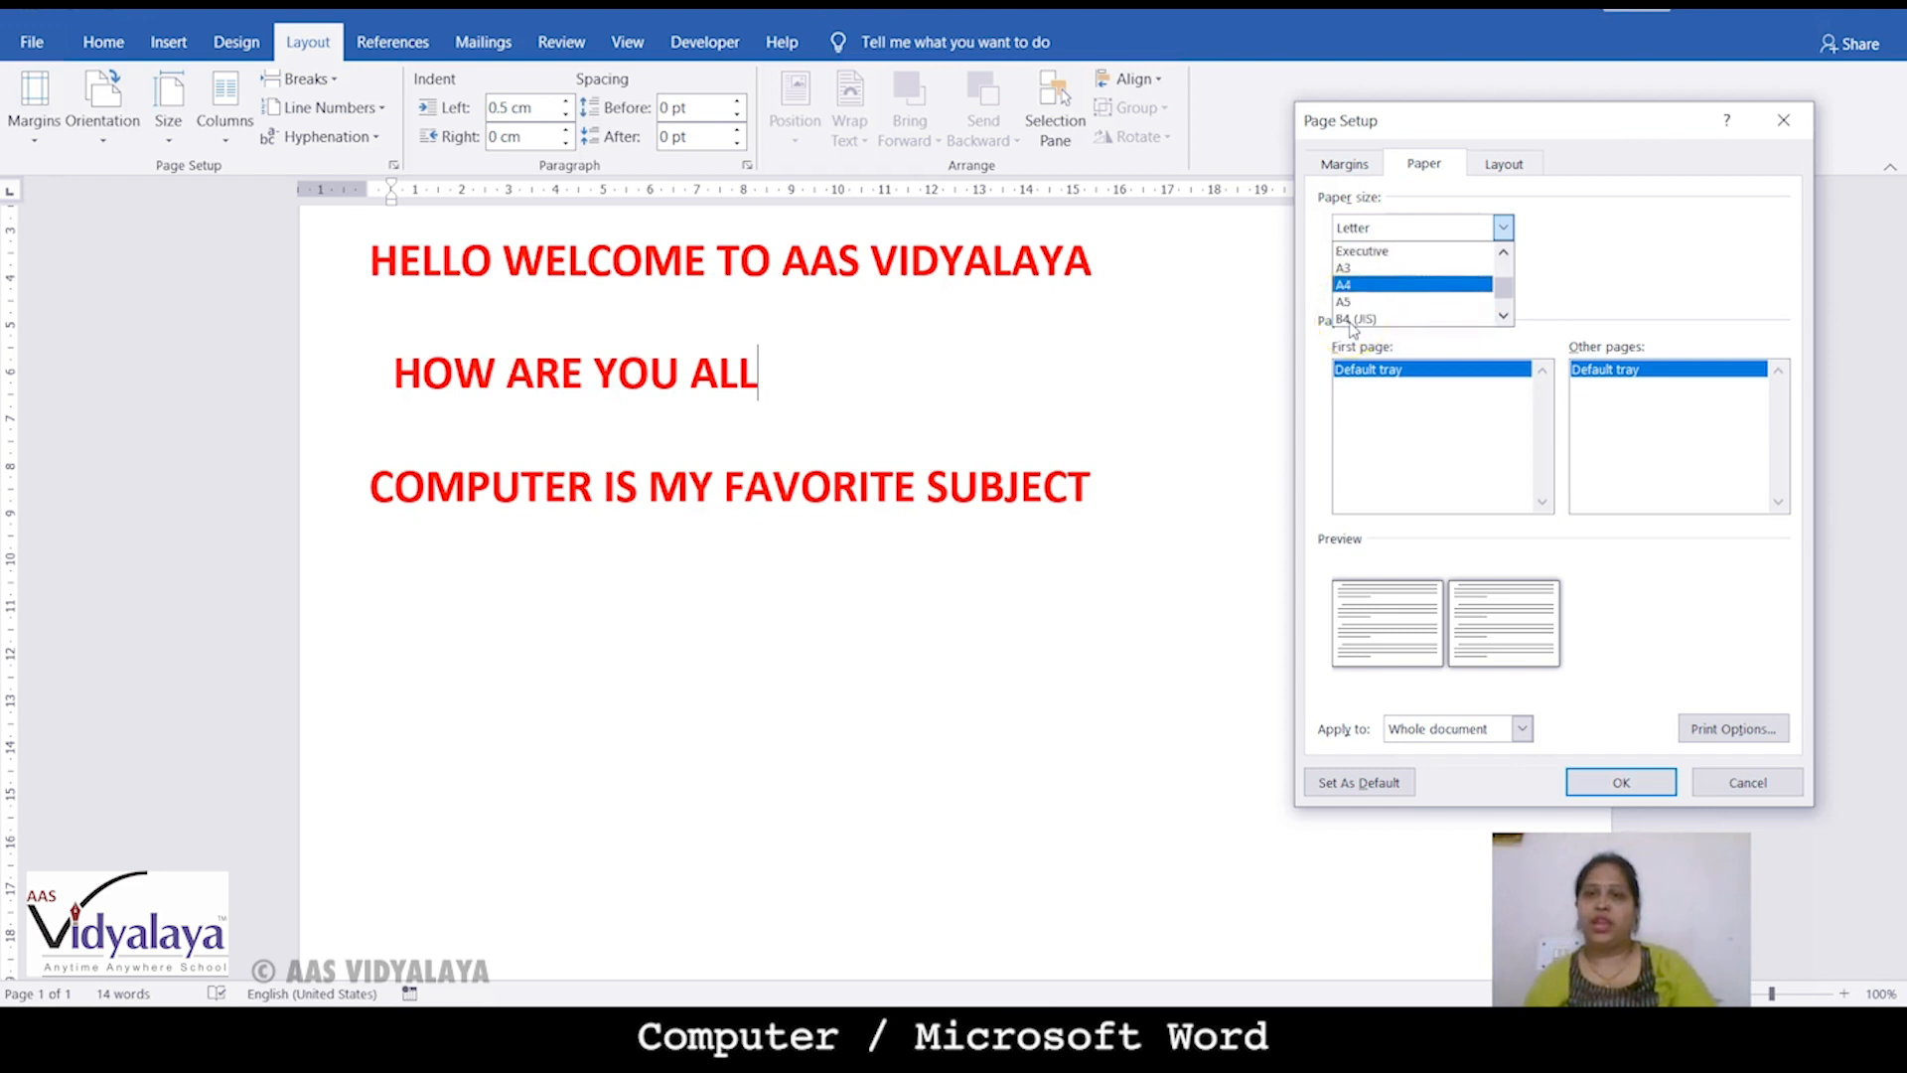
click(1350, 288)
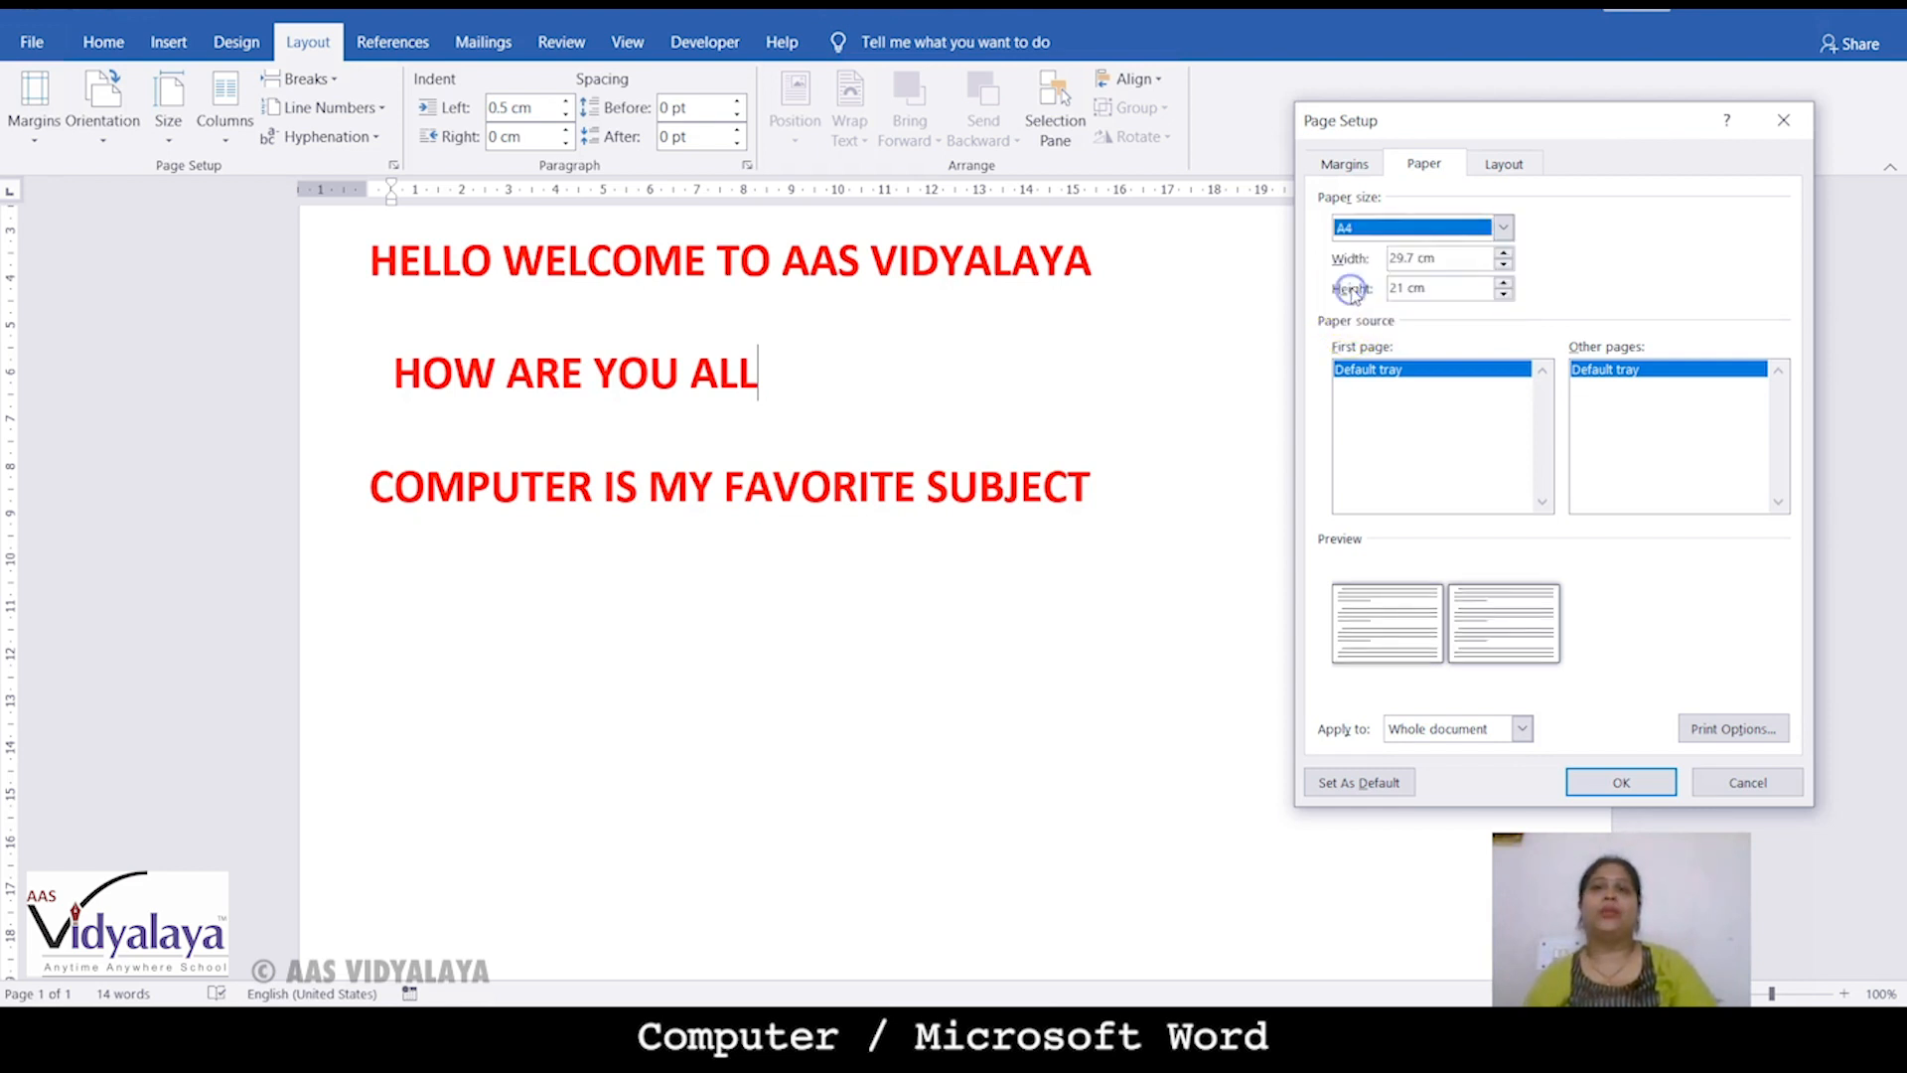
Browse the available paper sizes around A4 without picking another one
click(1503, 228)
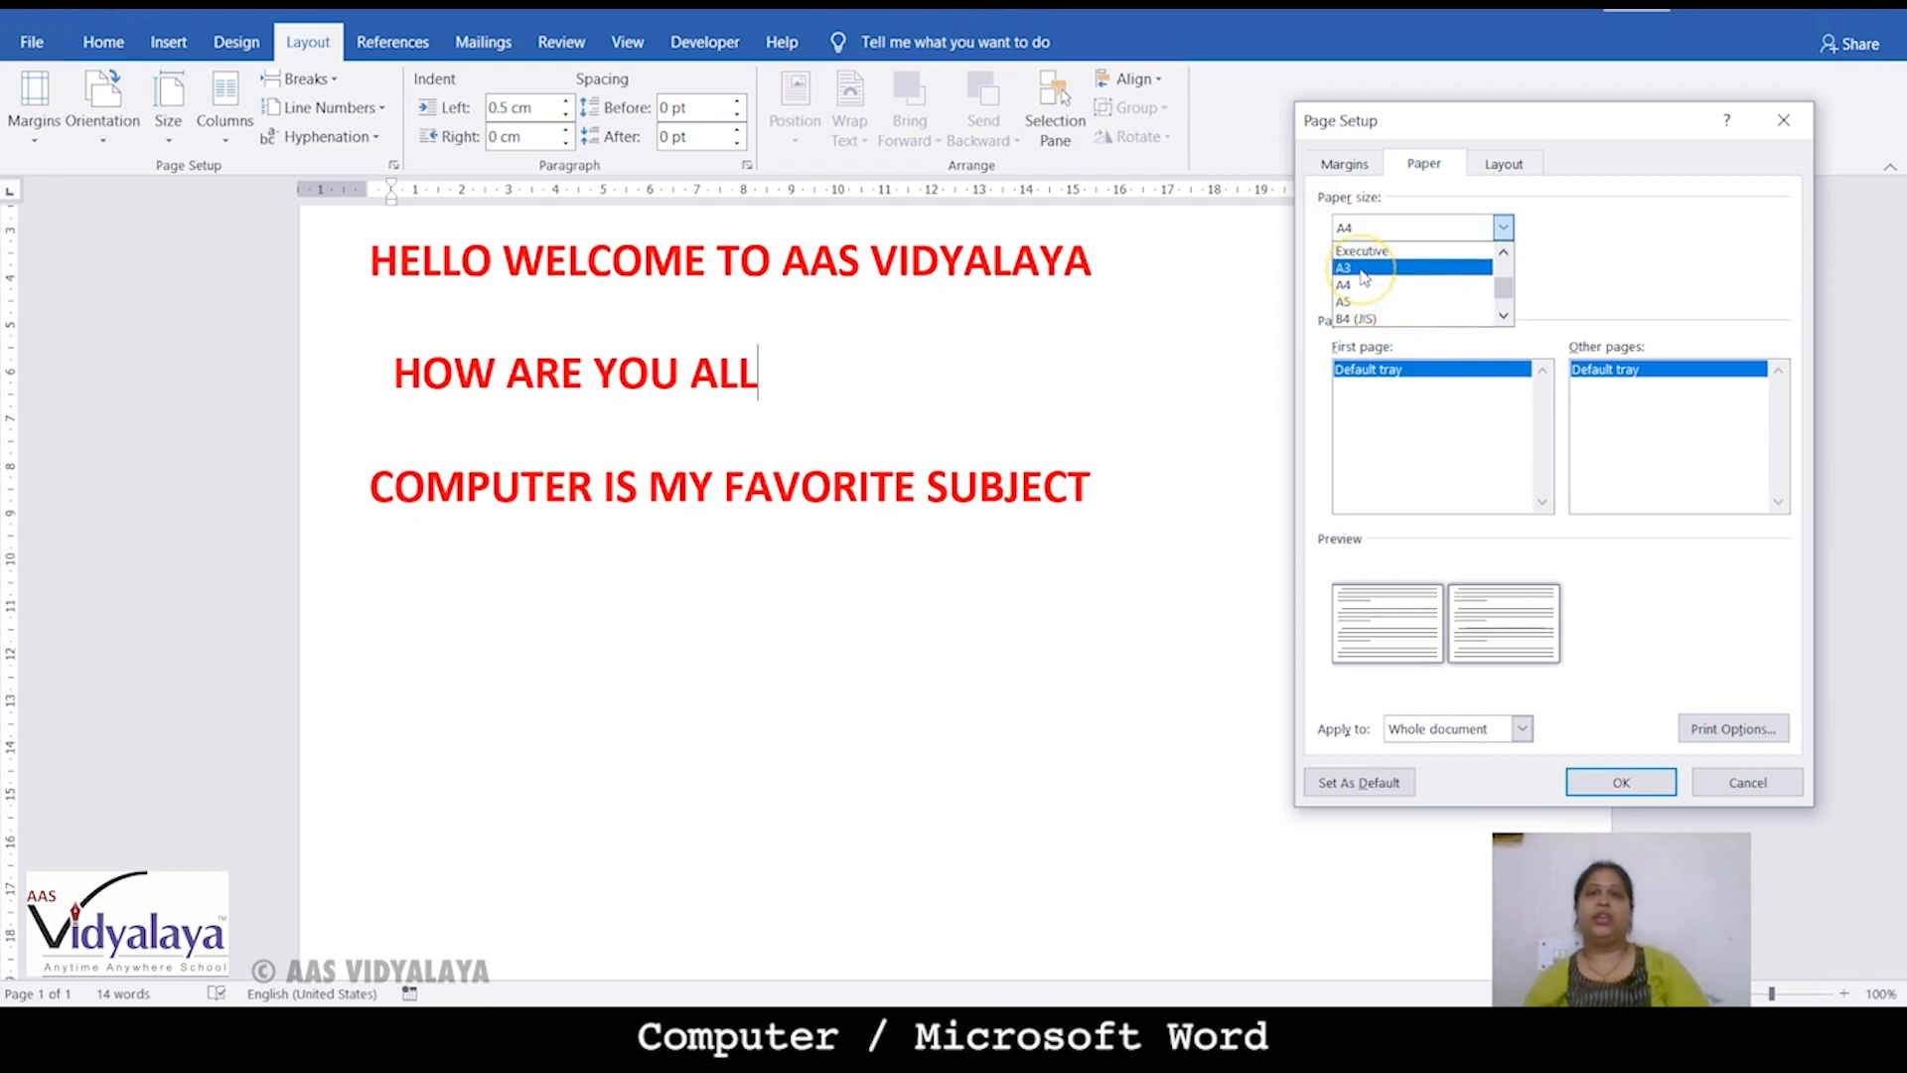
scroll(1364, 276, up, 2)
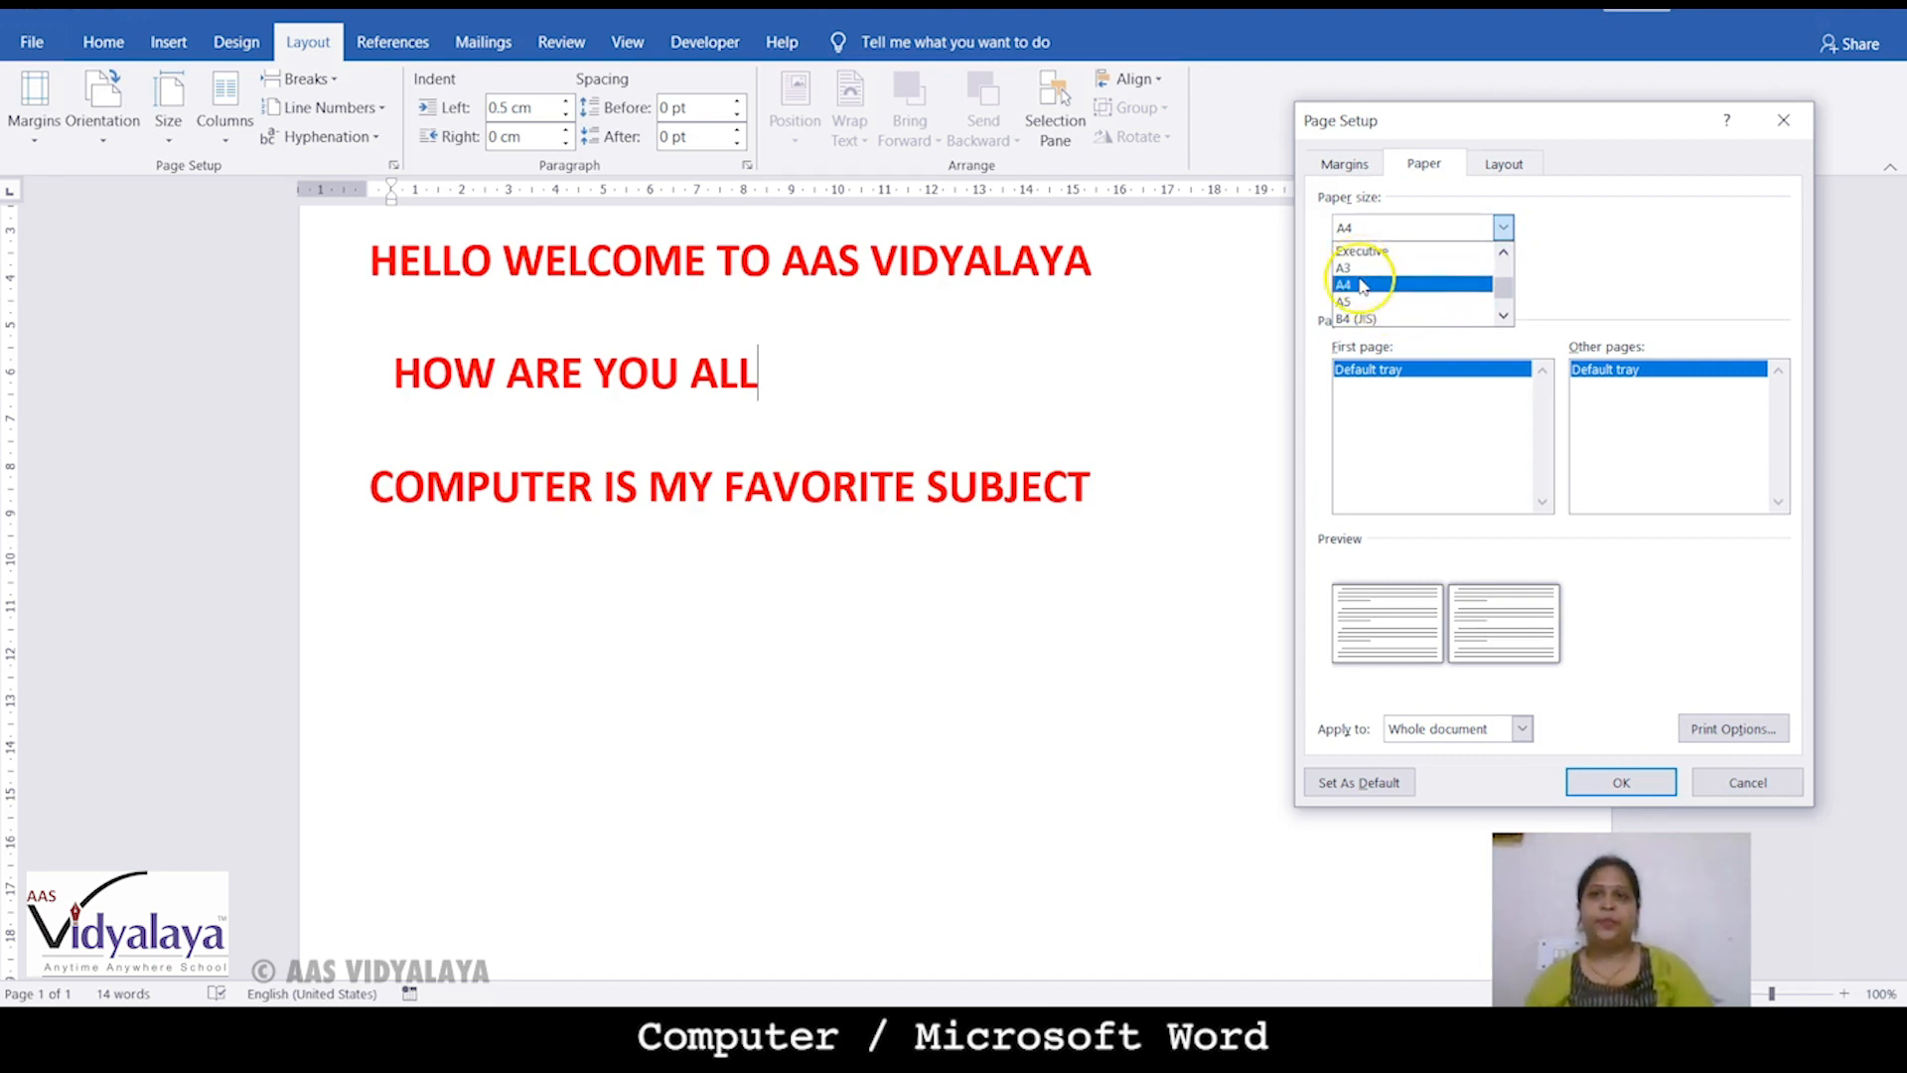
scroll(1369, 278, down, 2)
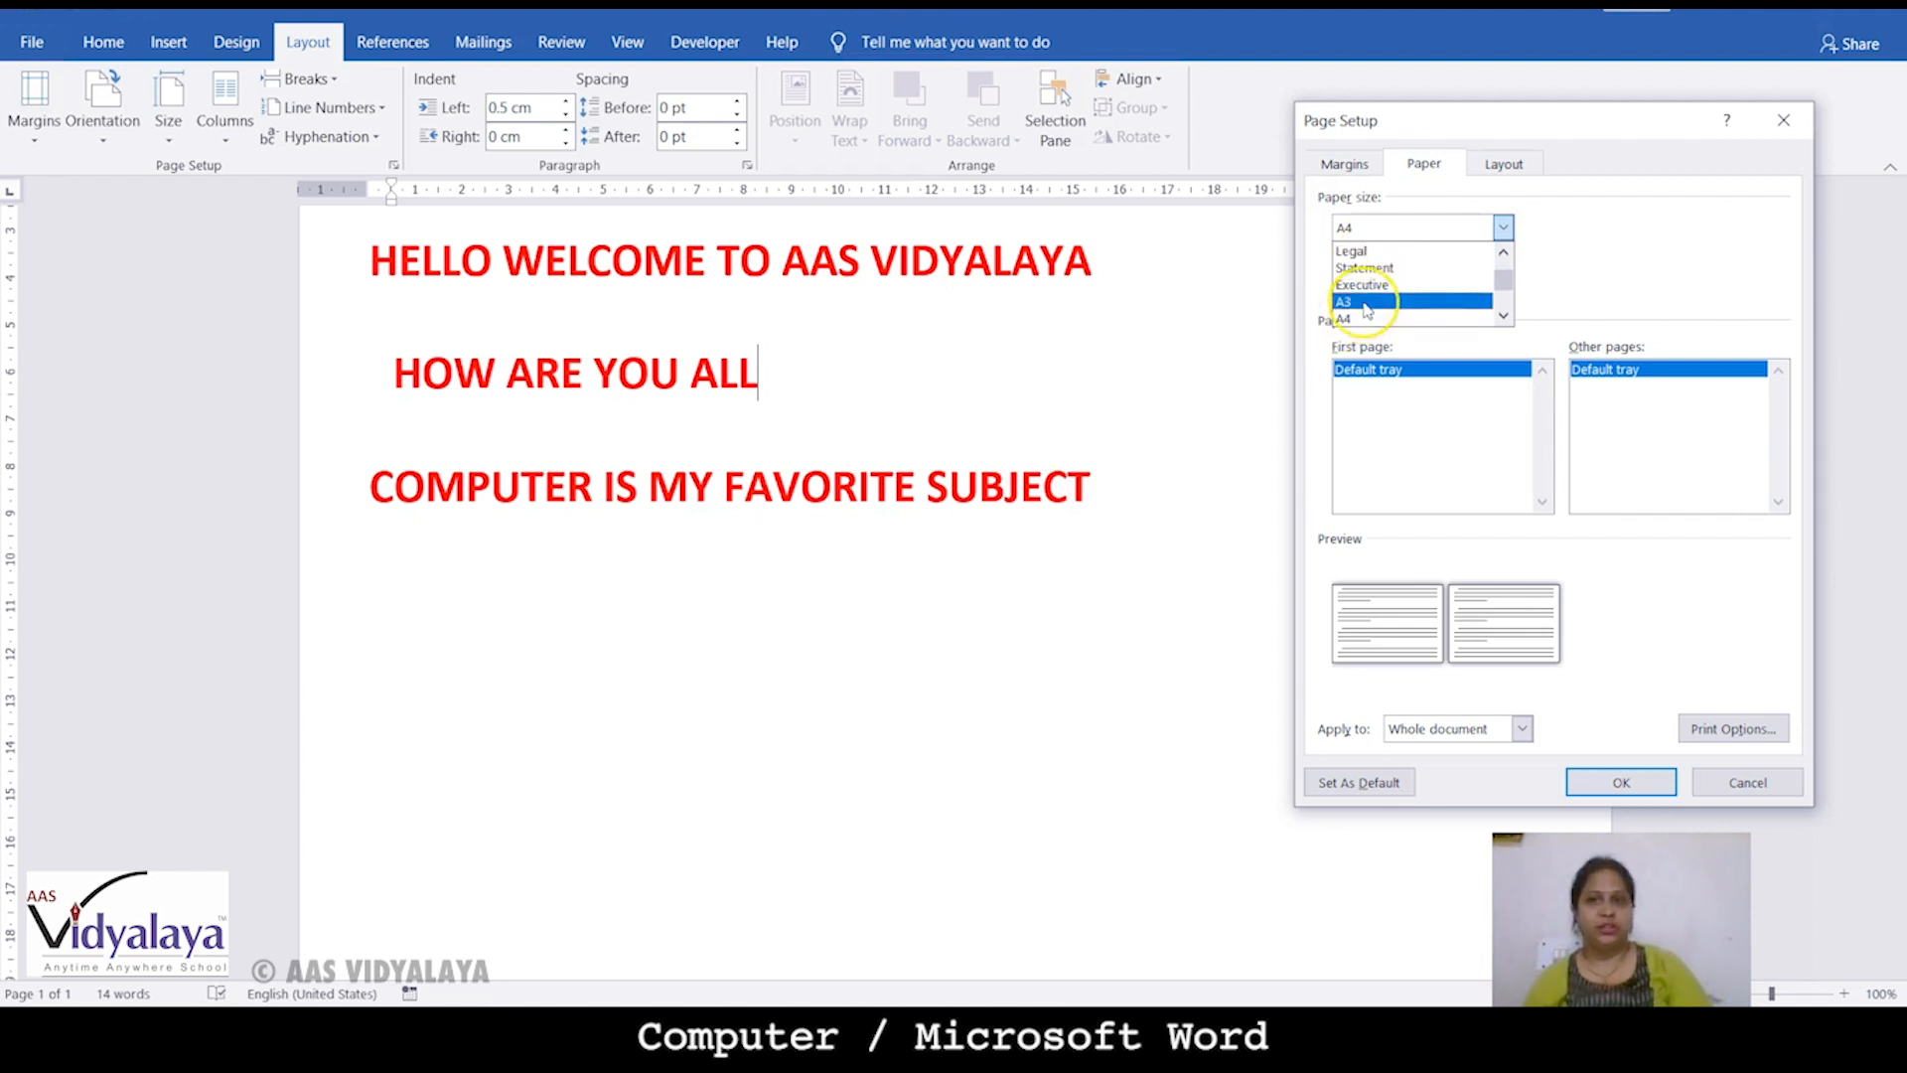
click(1619, 256)
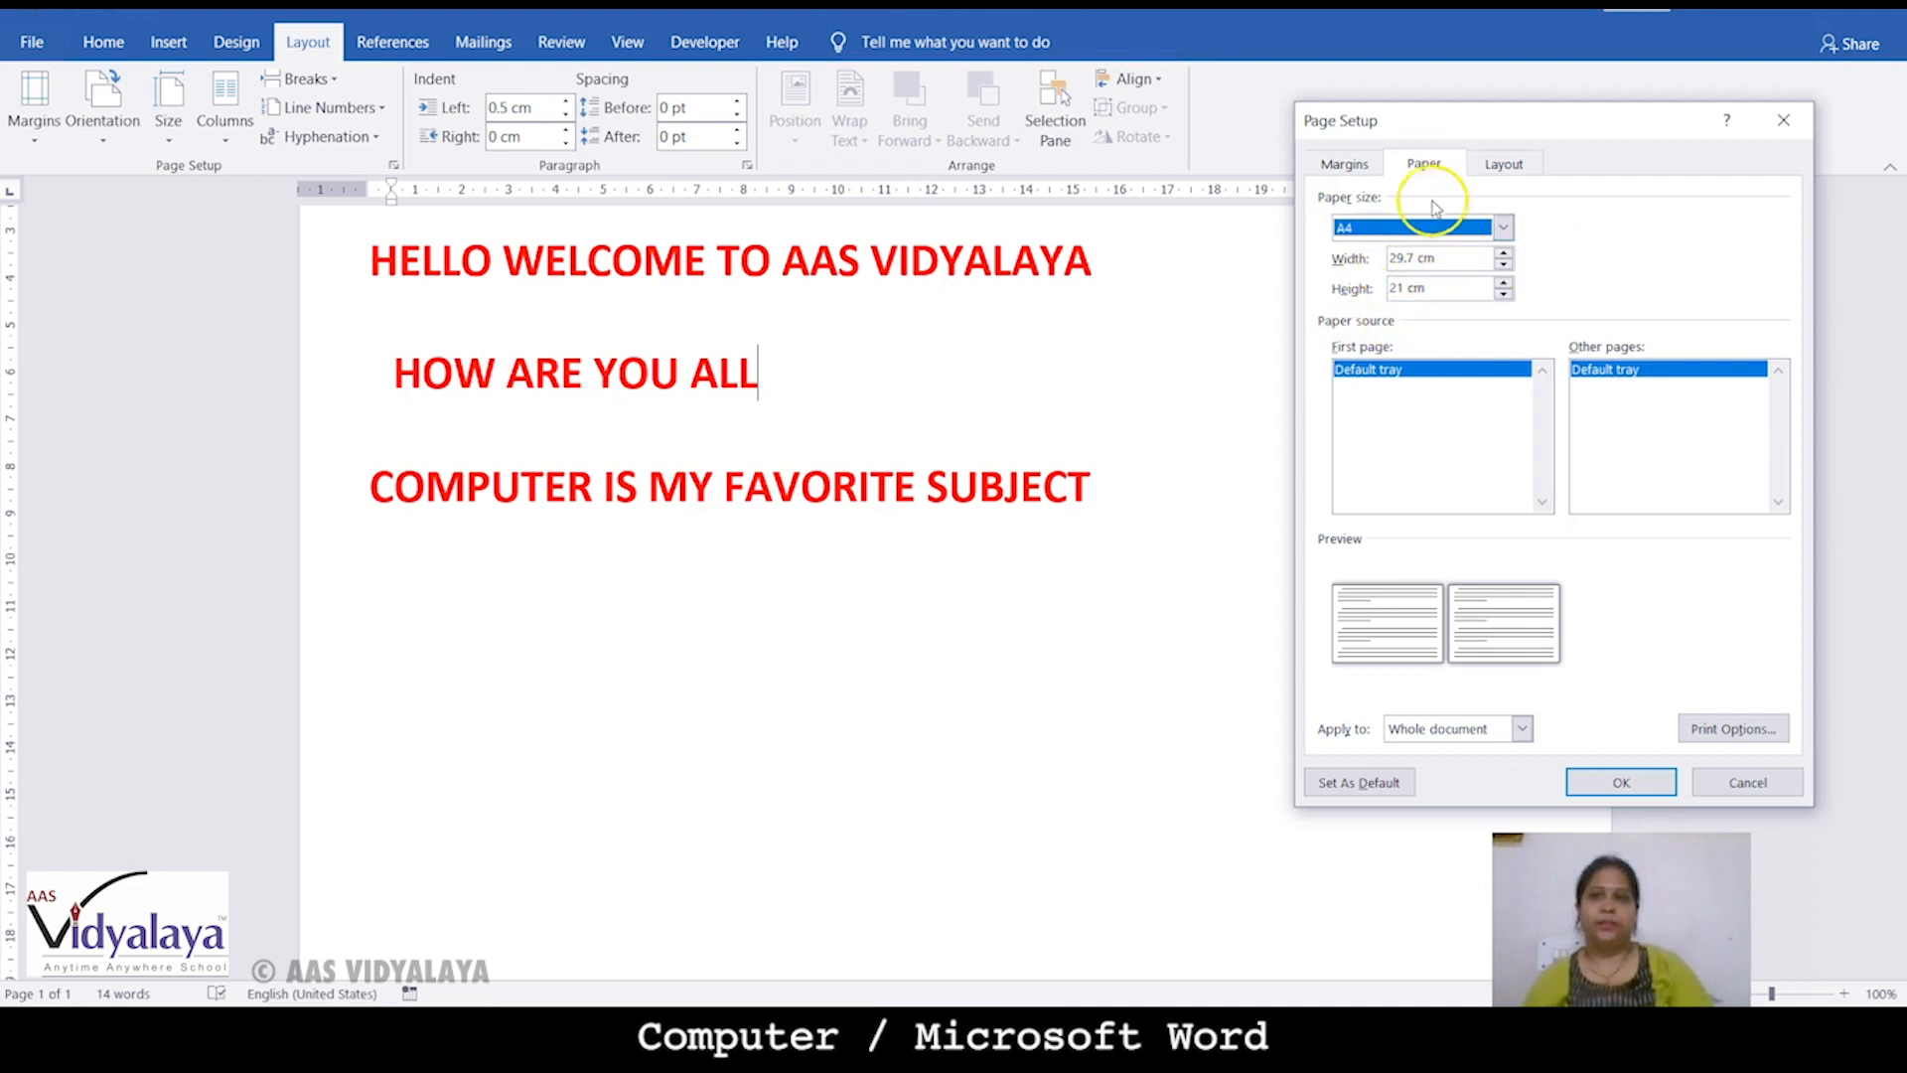
Try the Continuous section start in the page setup and close the settings without applying them
click(1504, 163)
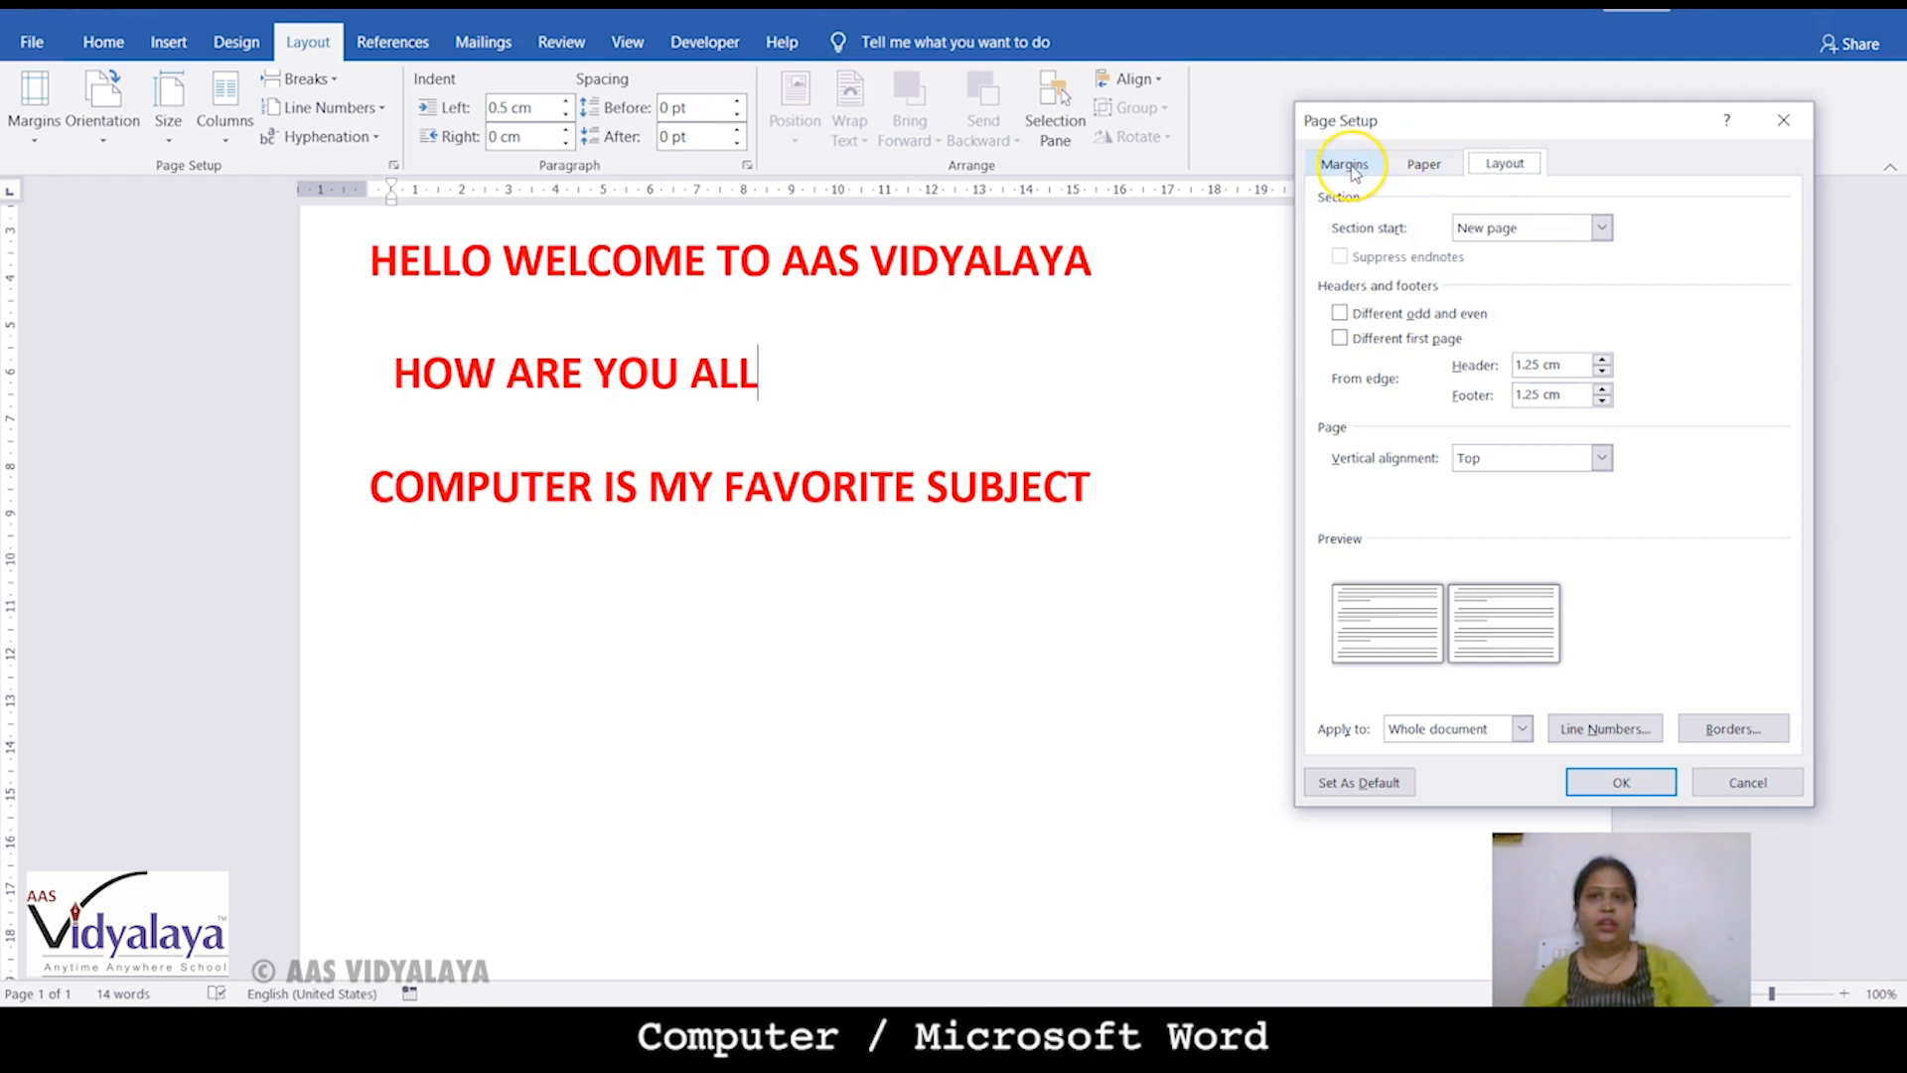
click(1600, 227)
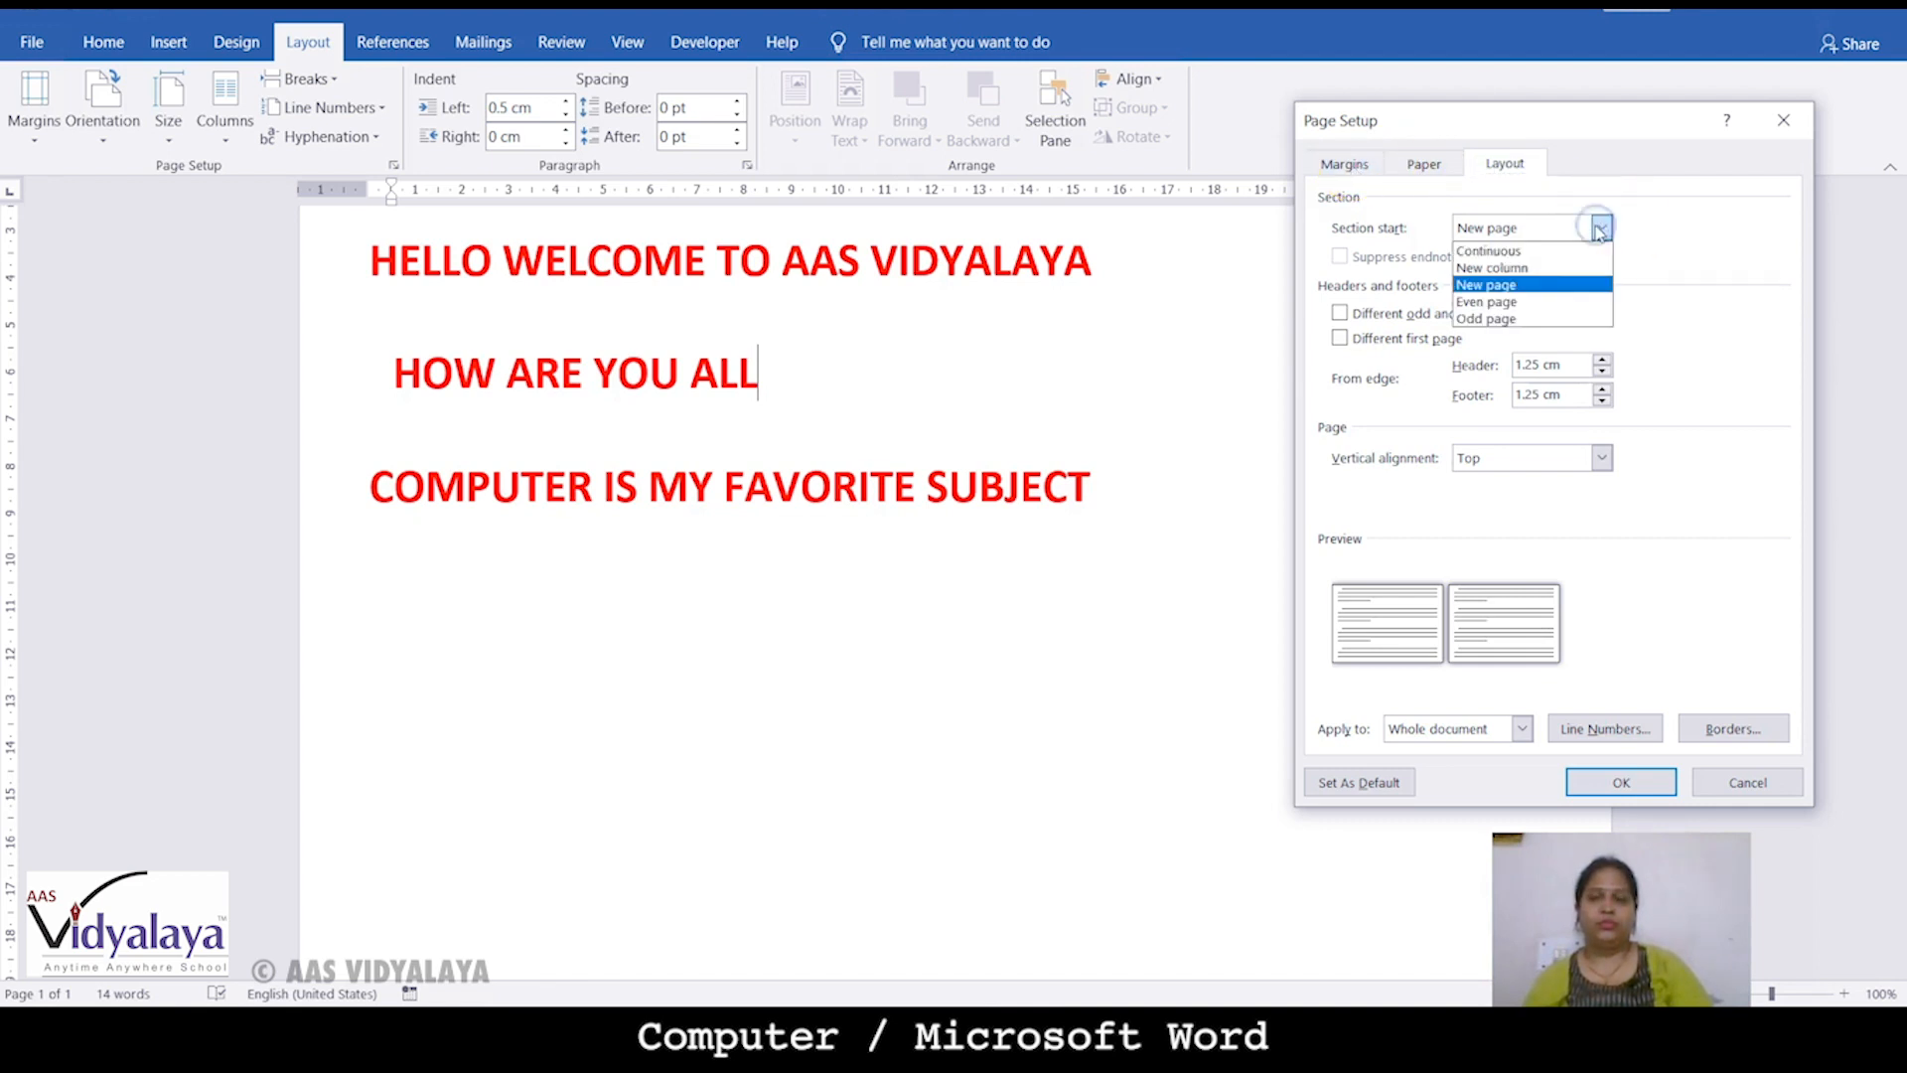
click(1534, 252)
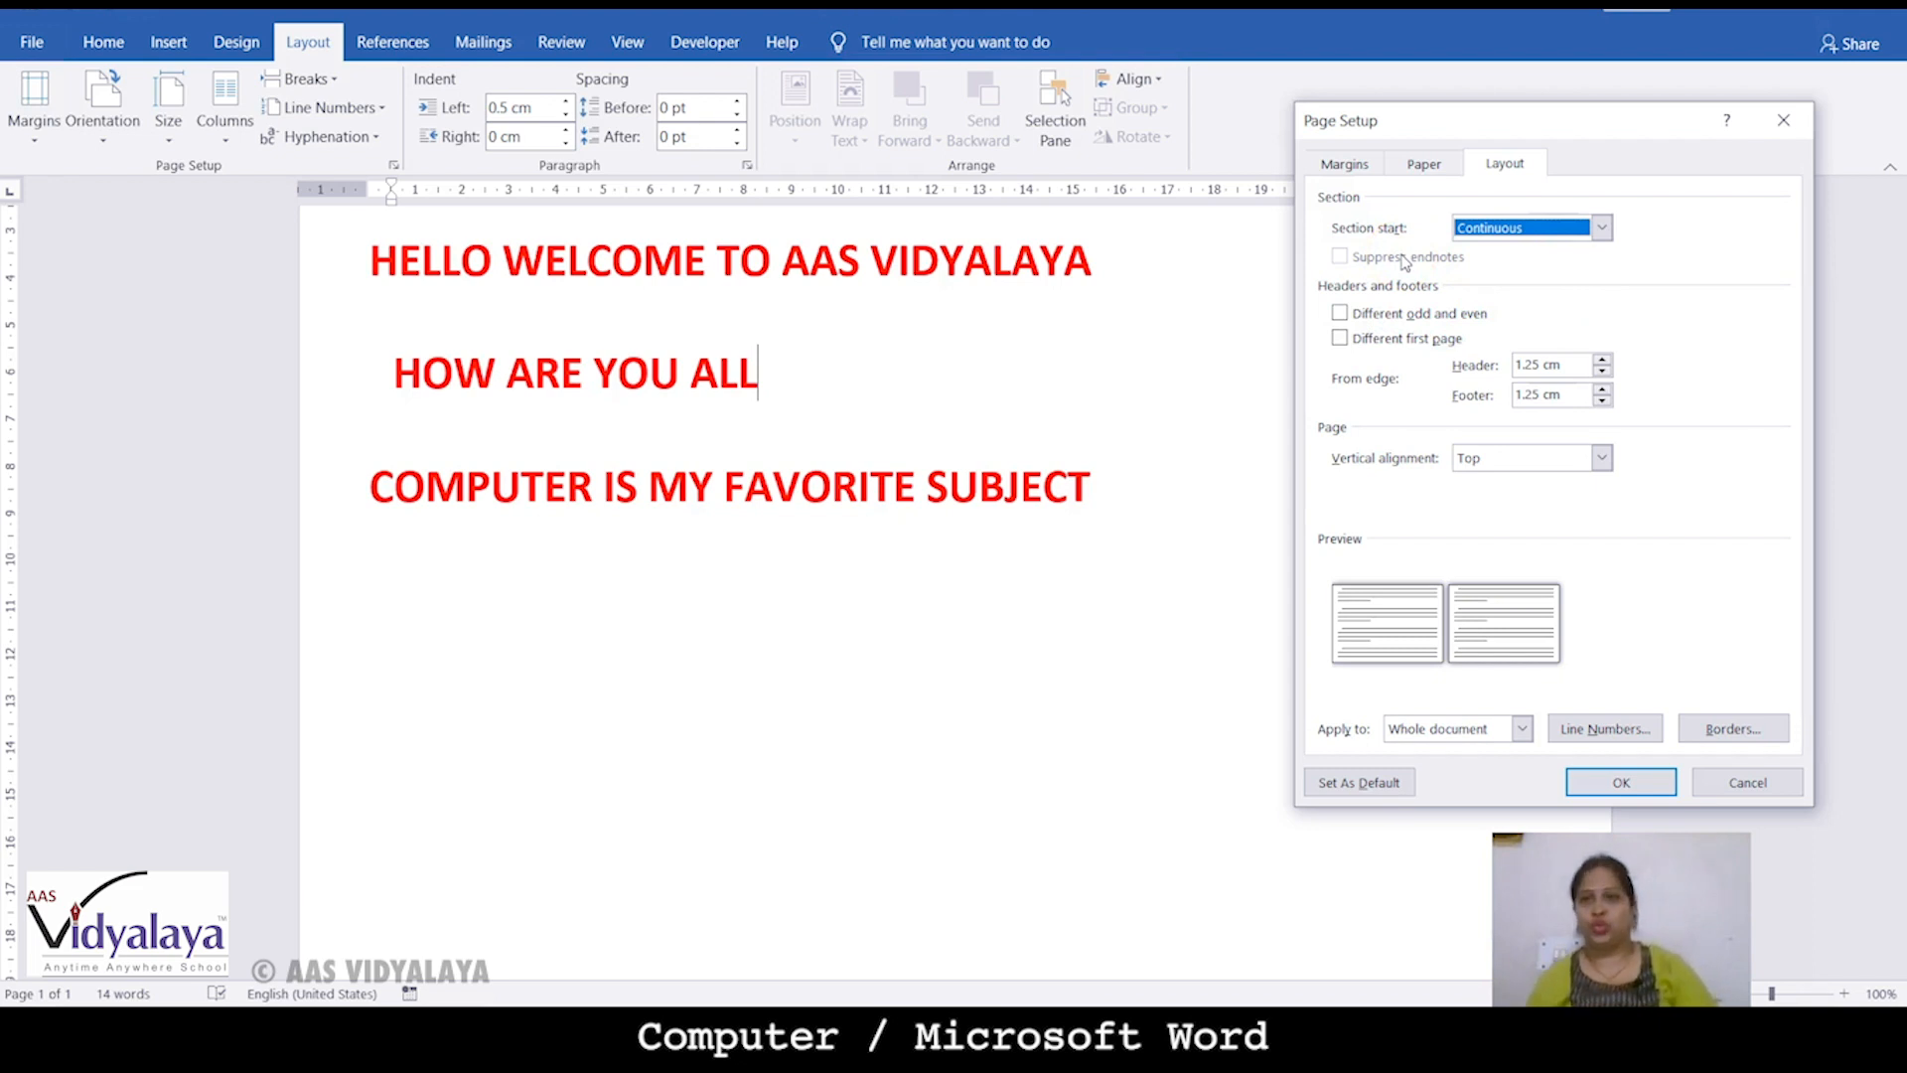
click(1787, 117)
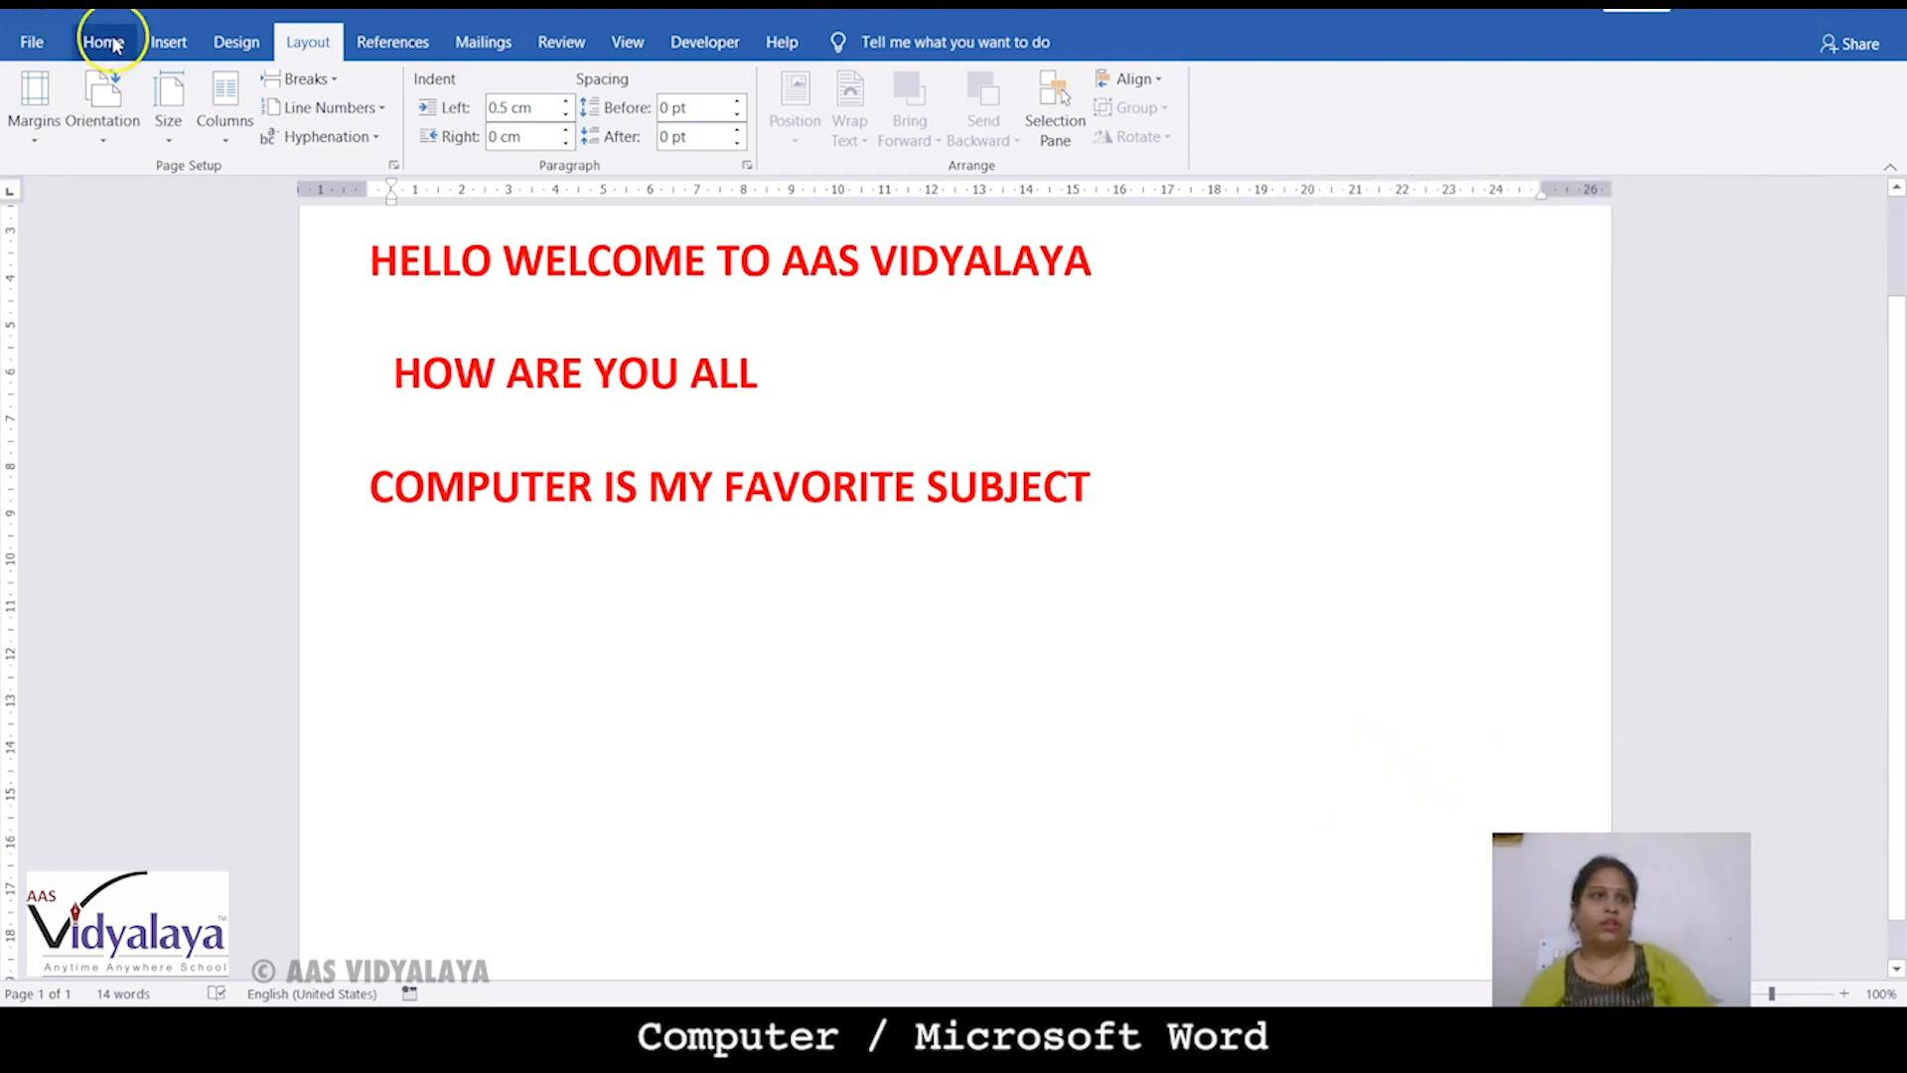
Add three new lines below the sentence "COMPUTER IS MY FAVORITE SUBJECT"
click(168, 41)
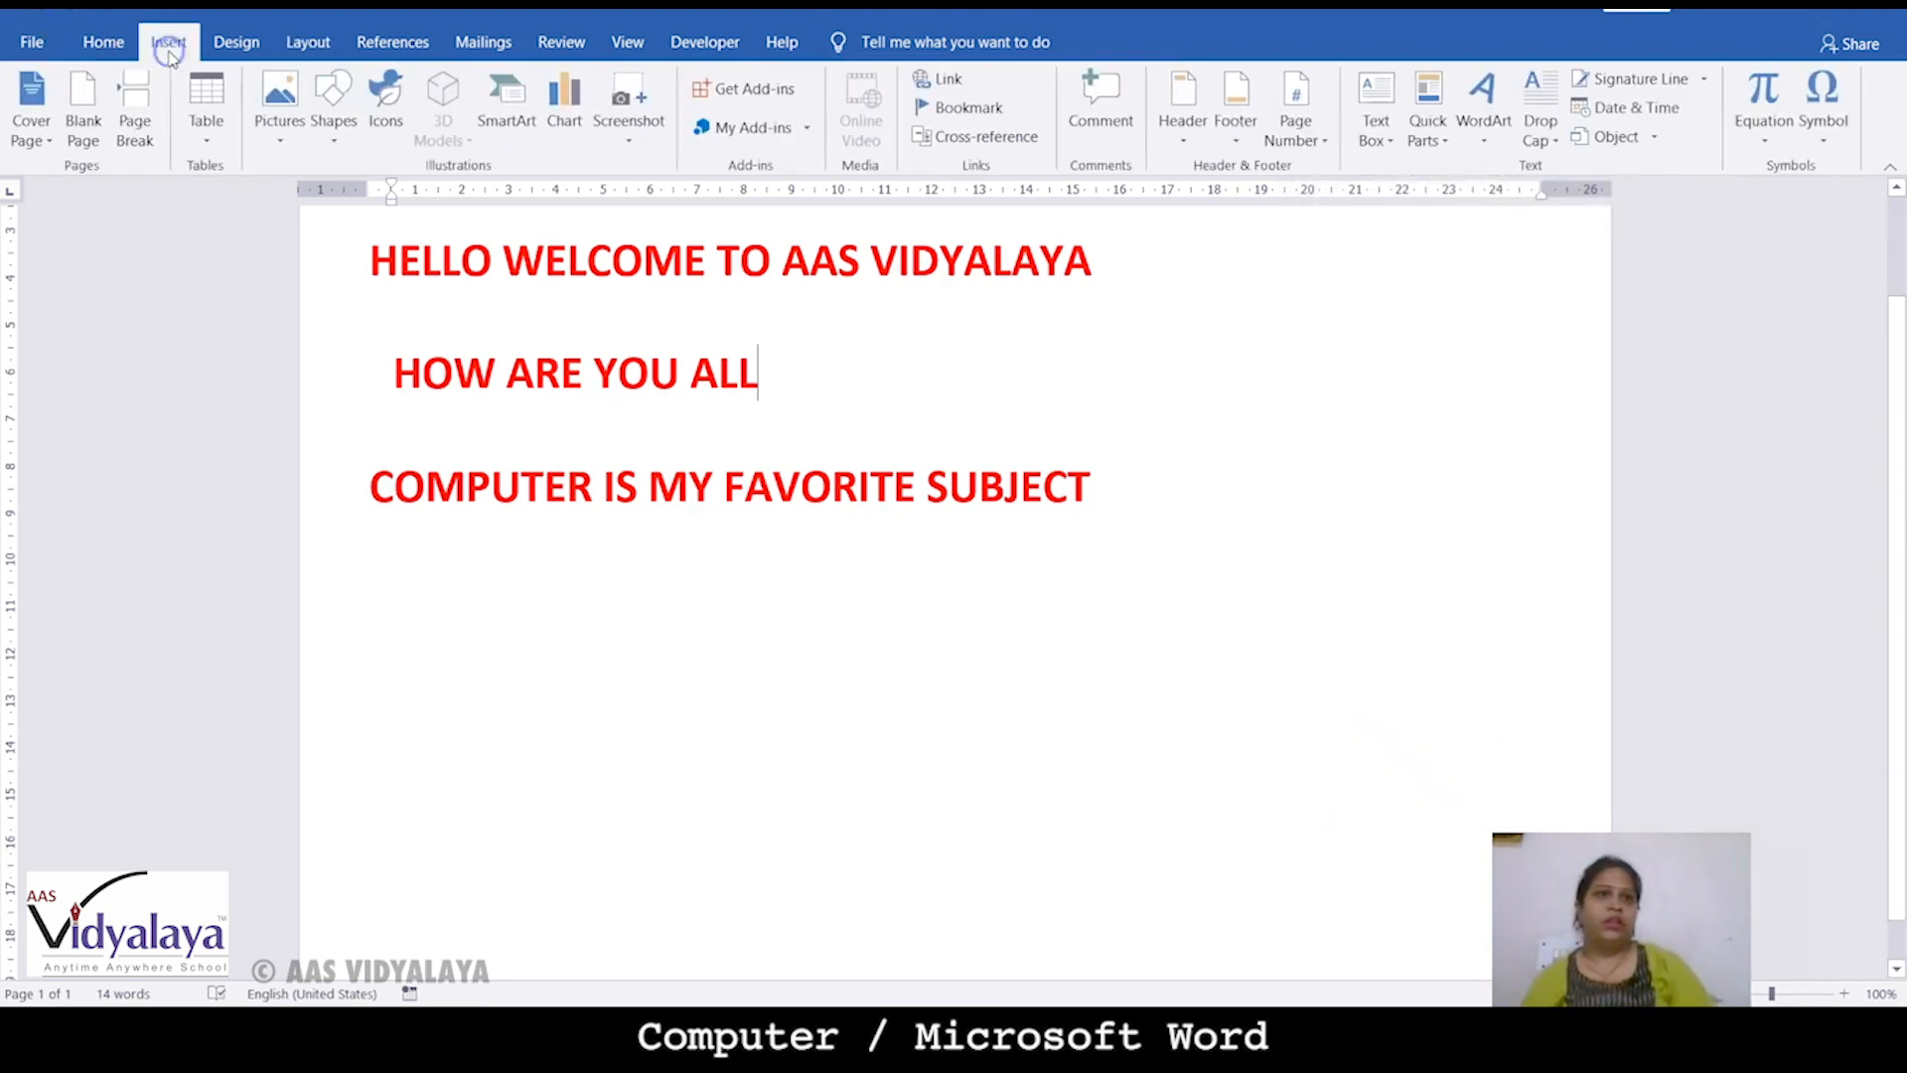
click(714, 433)
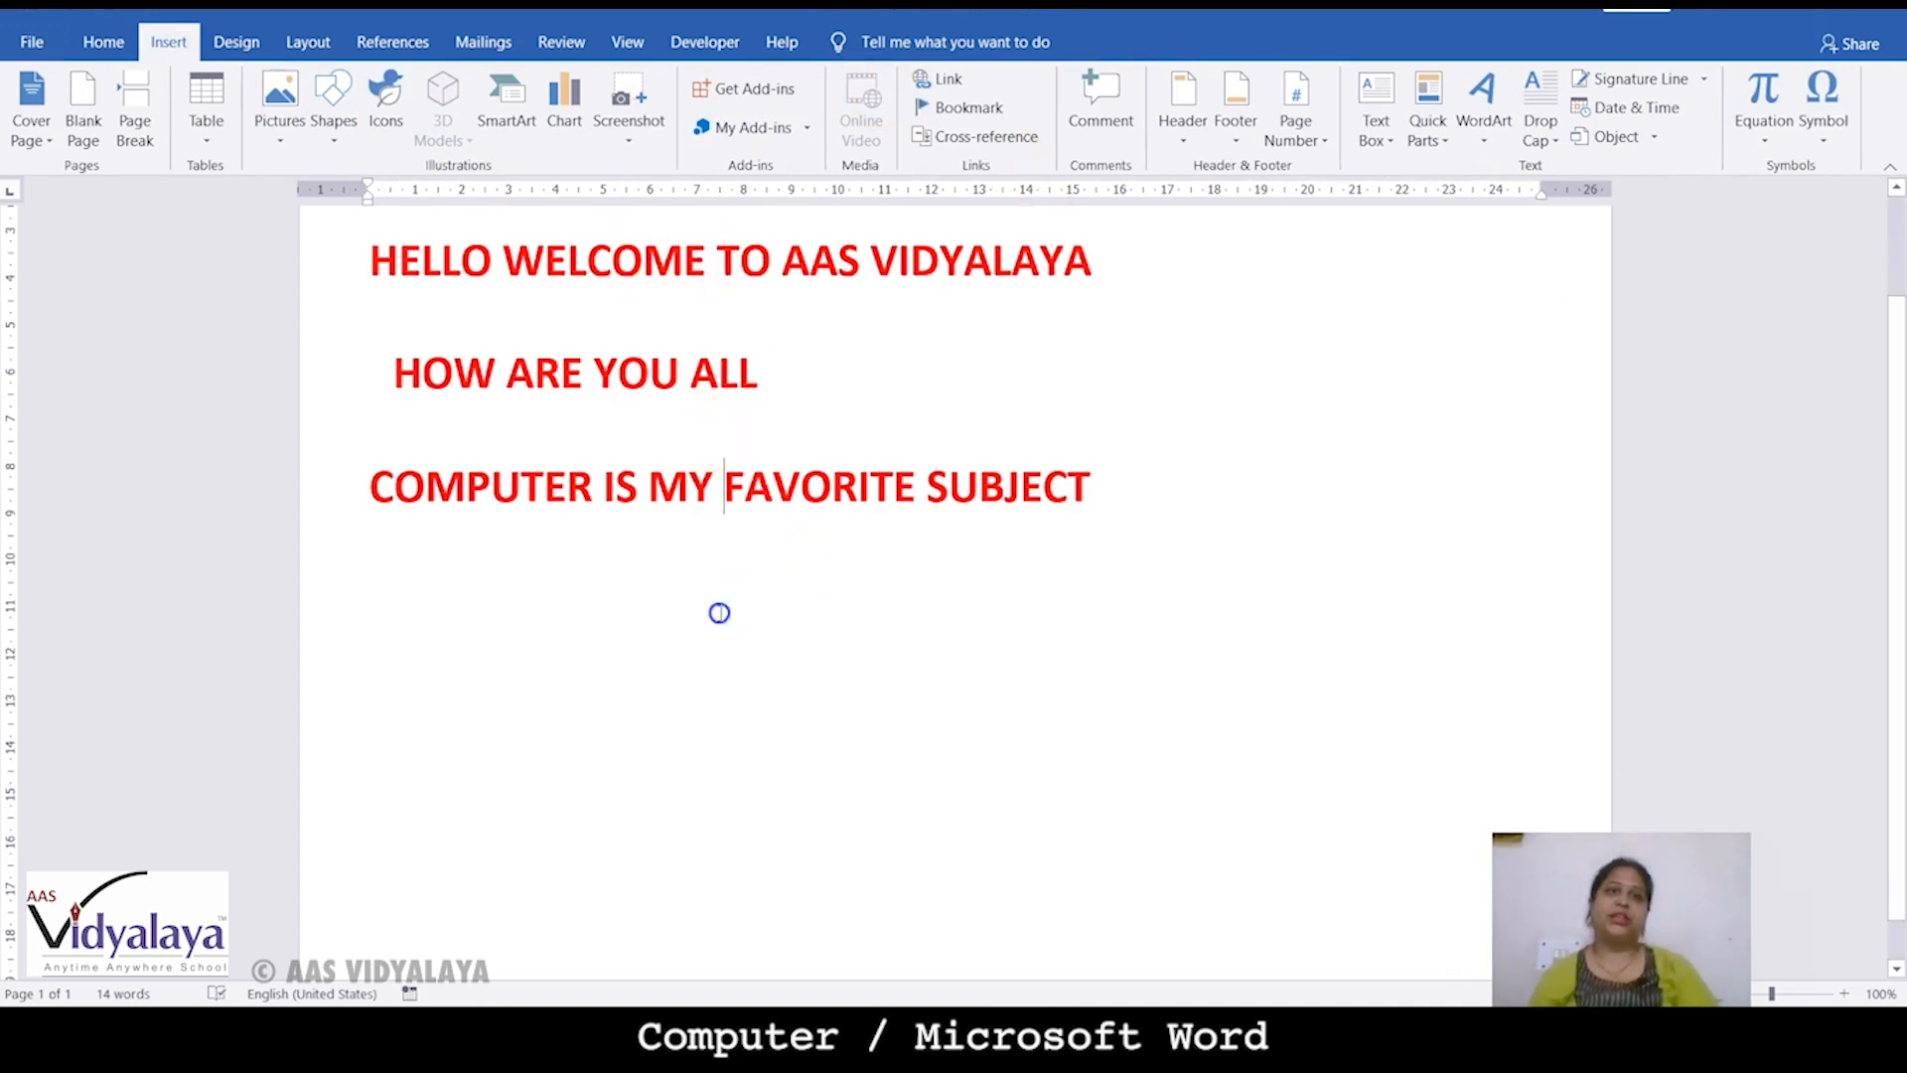
click(1130, 471)
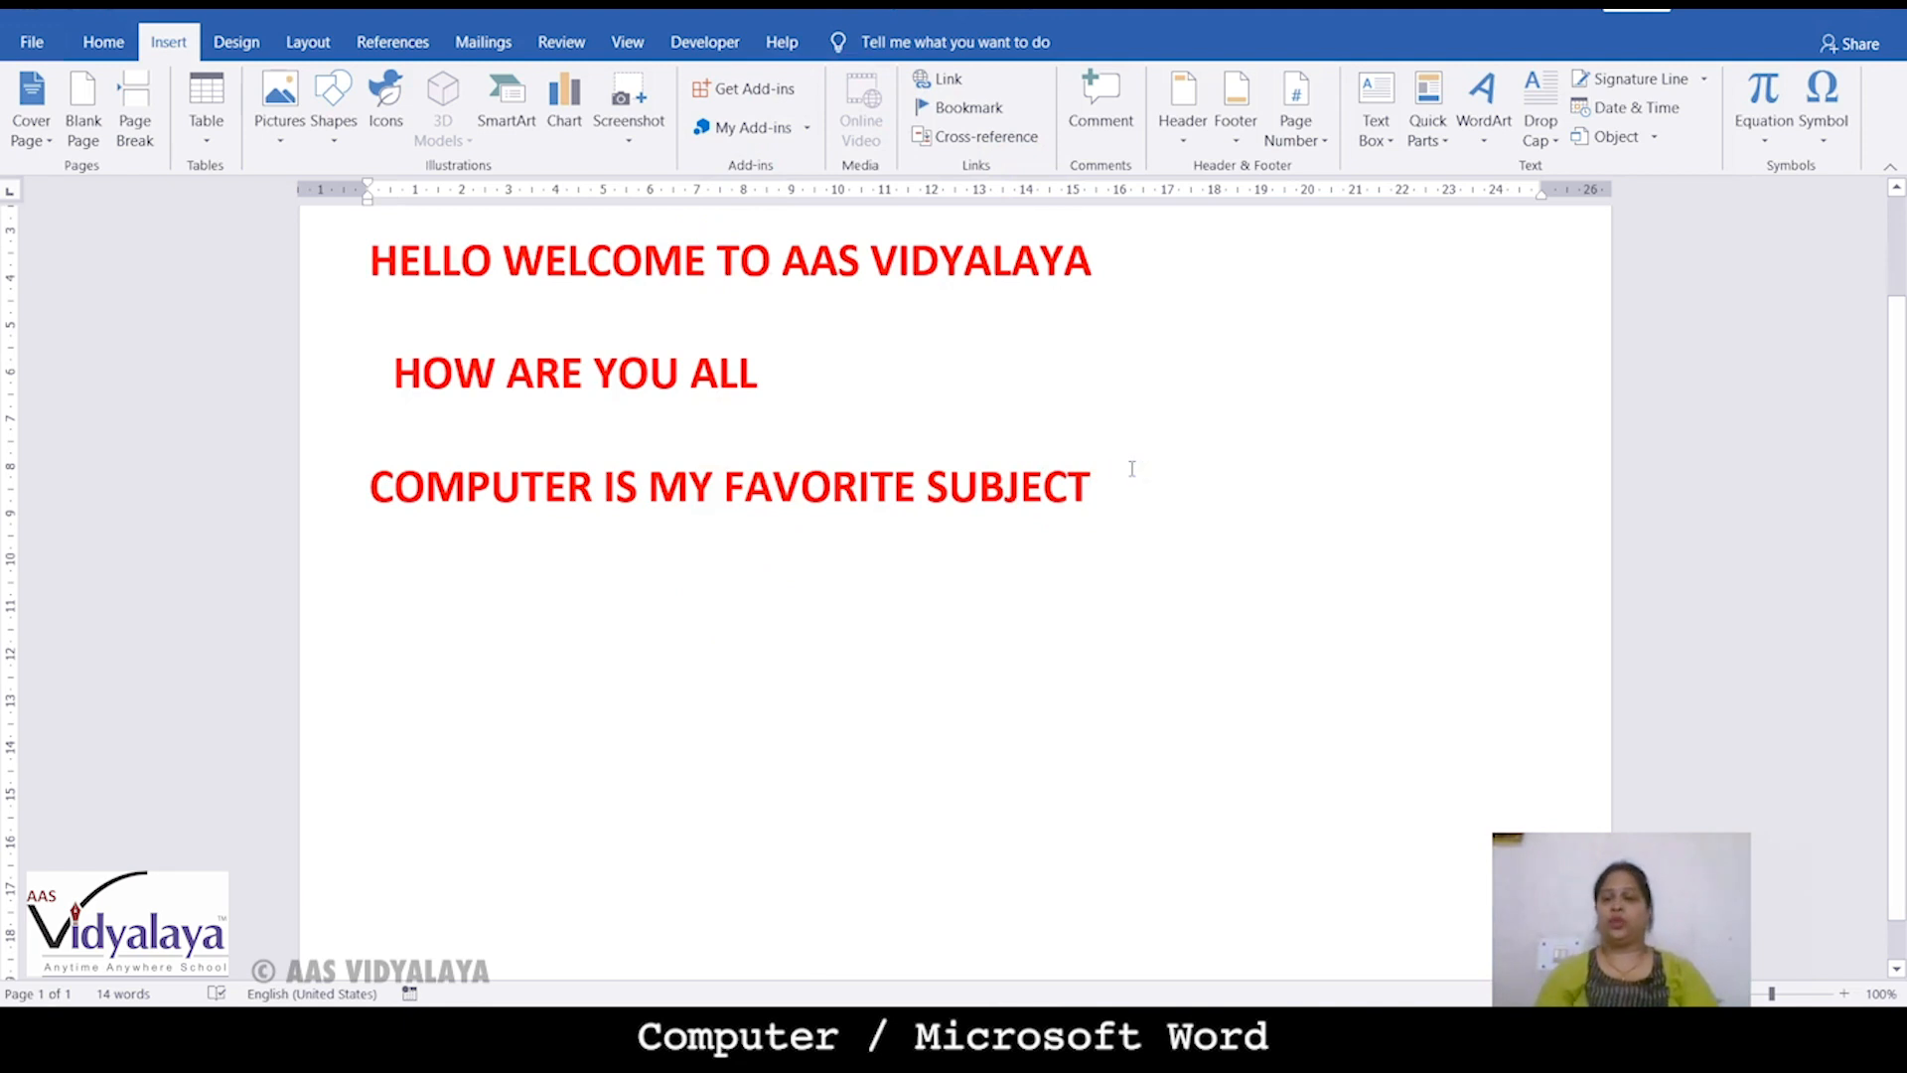
key(Return)
key(Return)
key(Return)
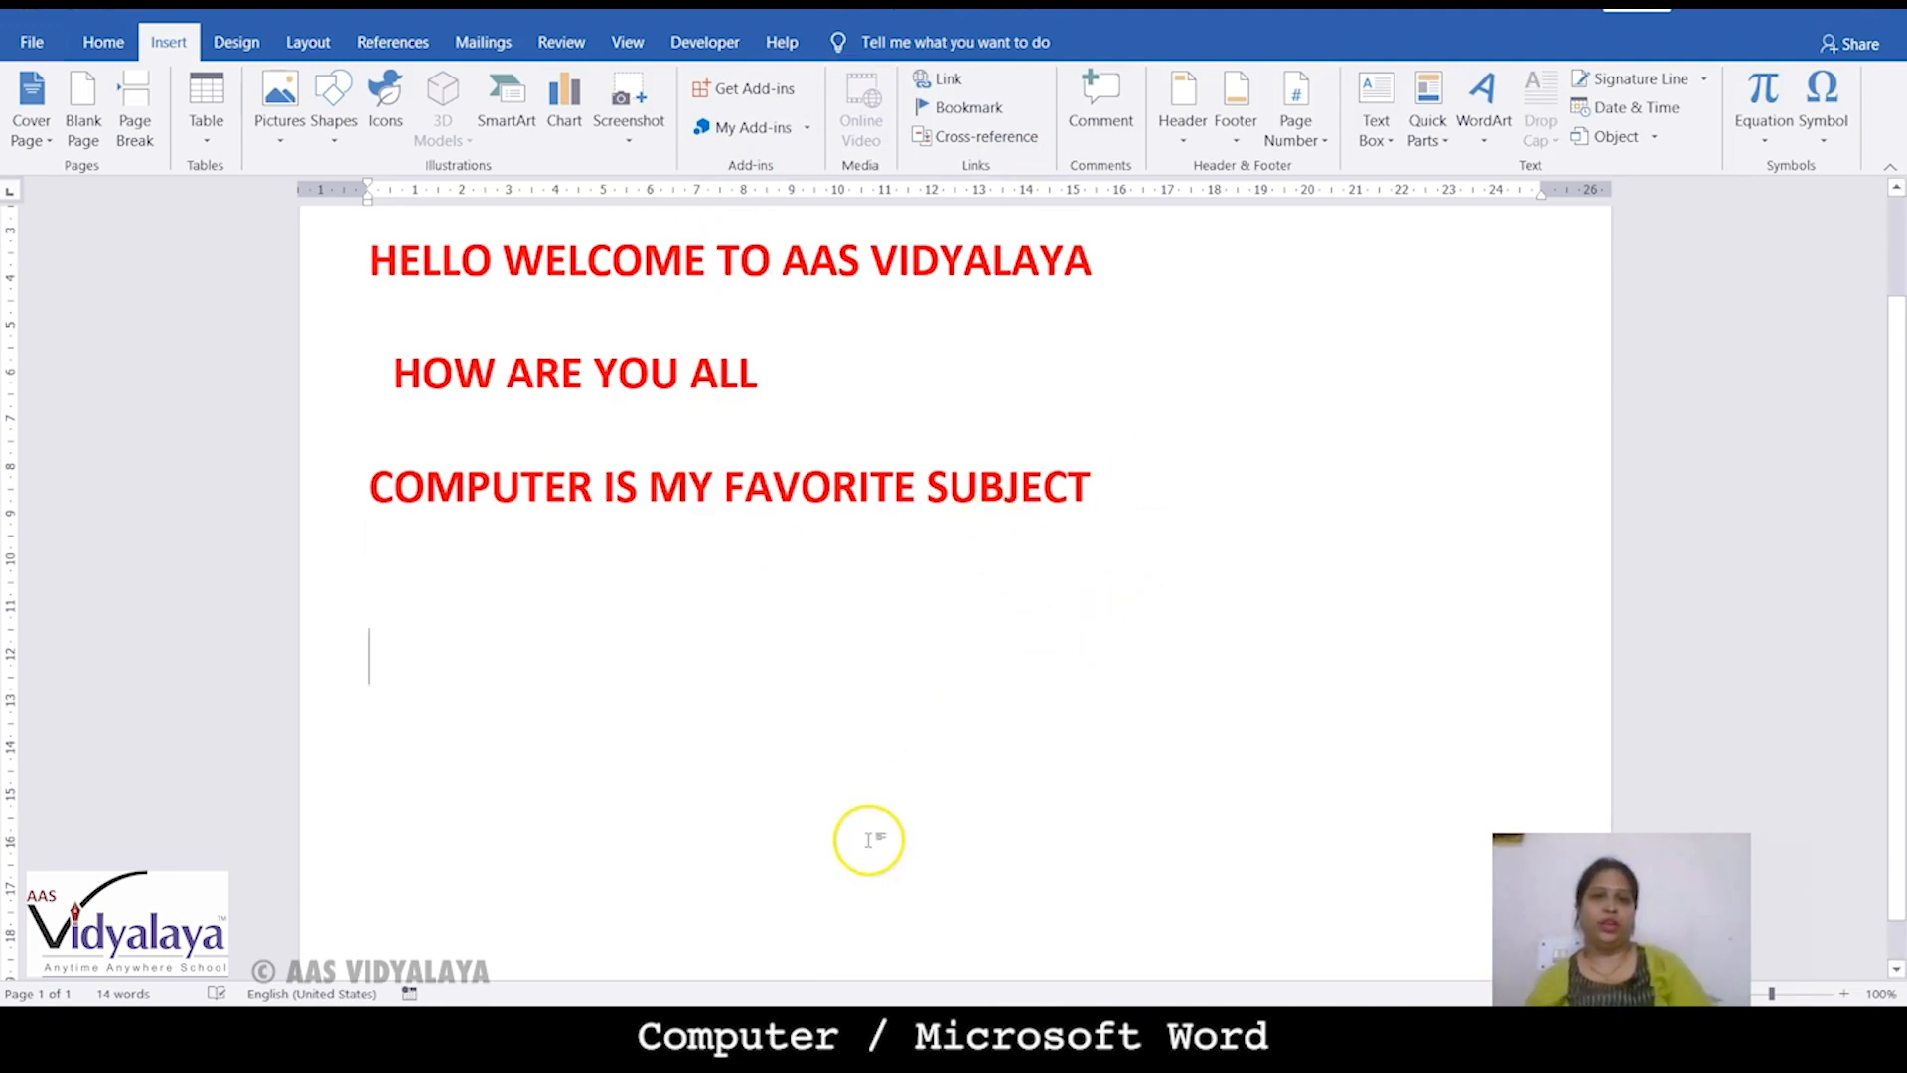
scroll(863, 829, down, 1)
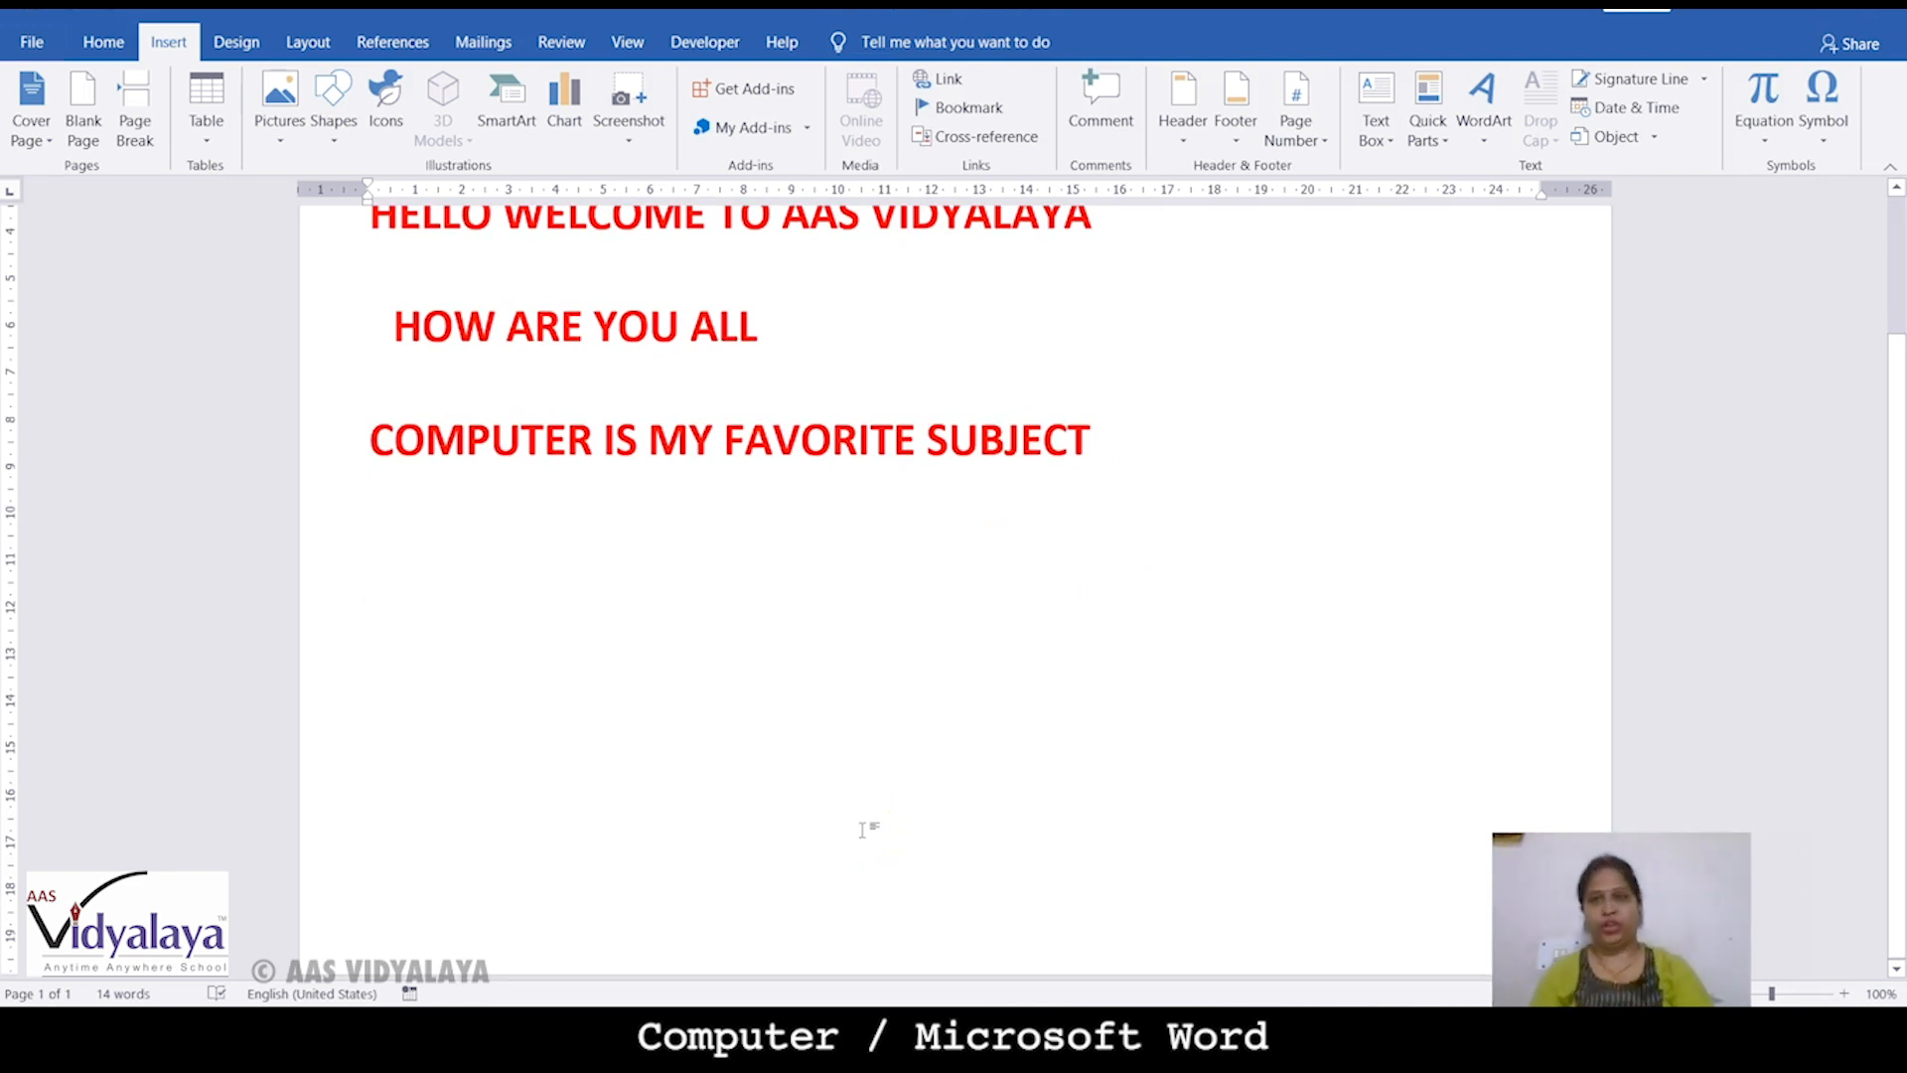
click(813, 801)
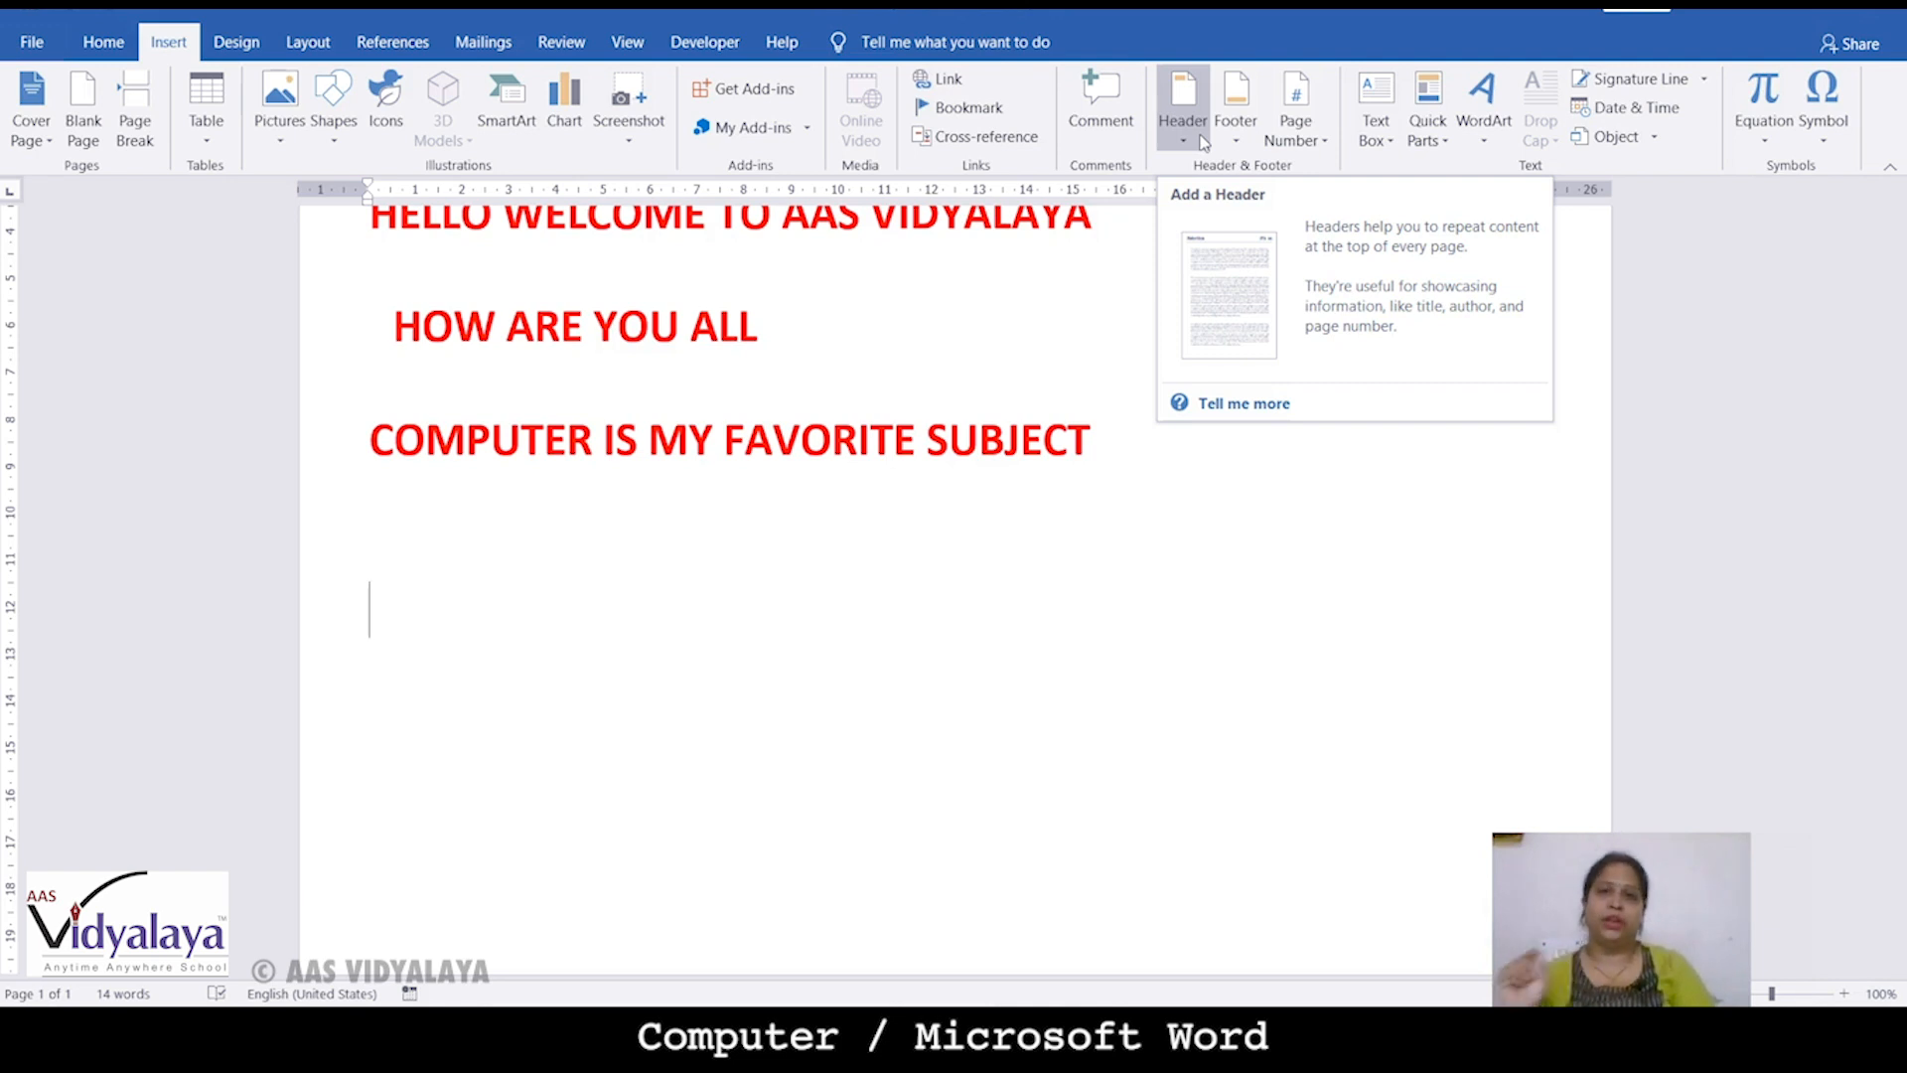
Insert a Blank style header with the text "Aas vidyalaya"
click(1171, 112)
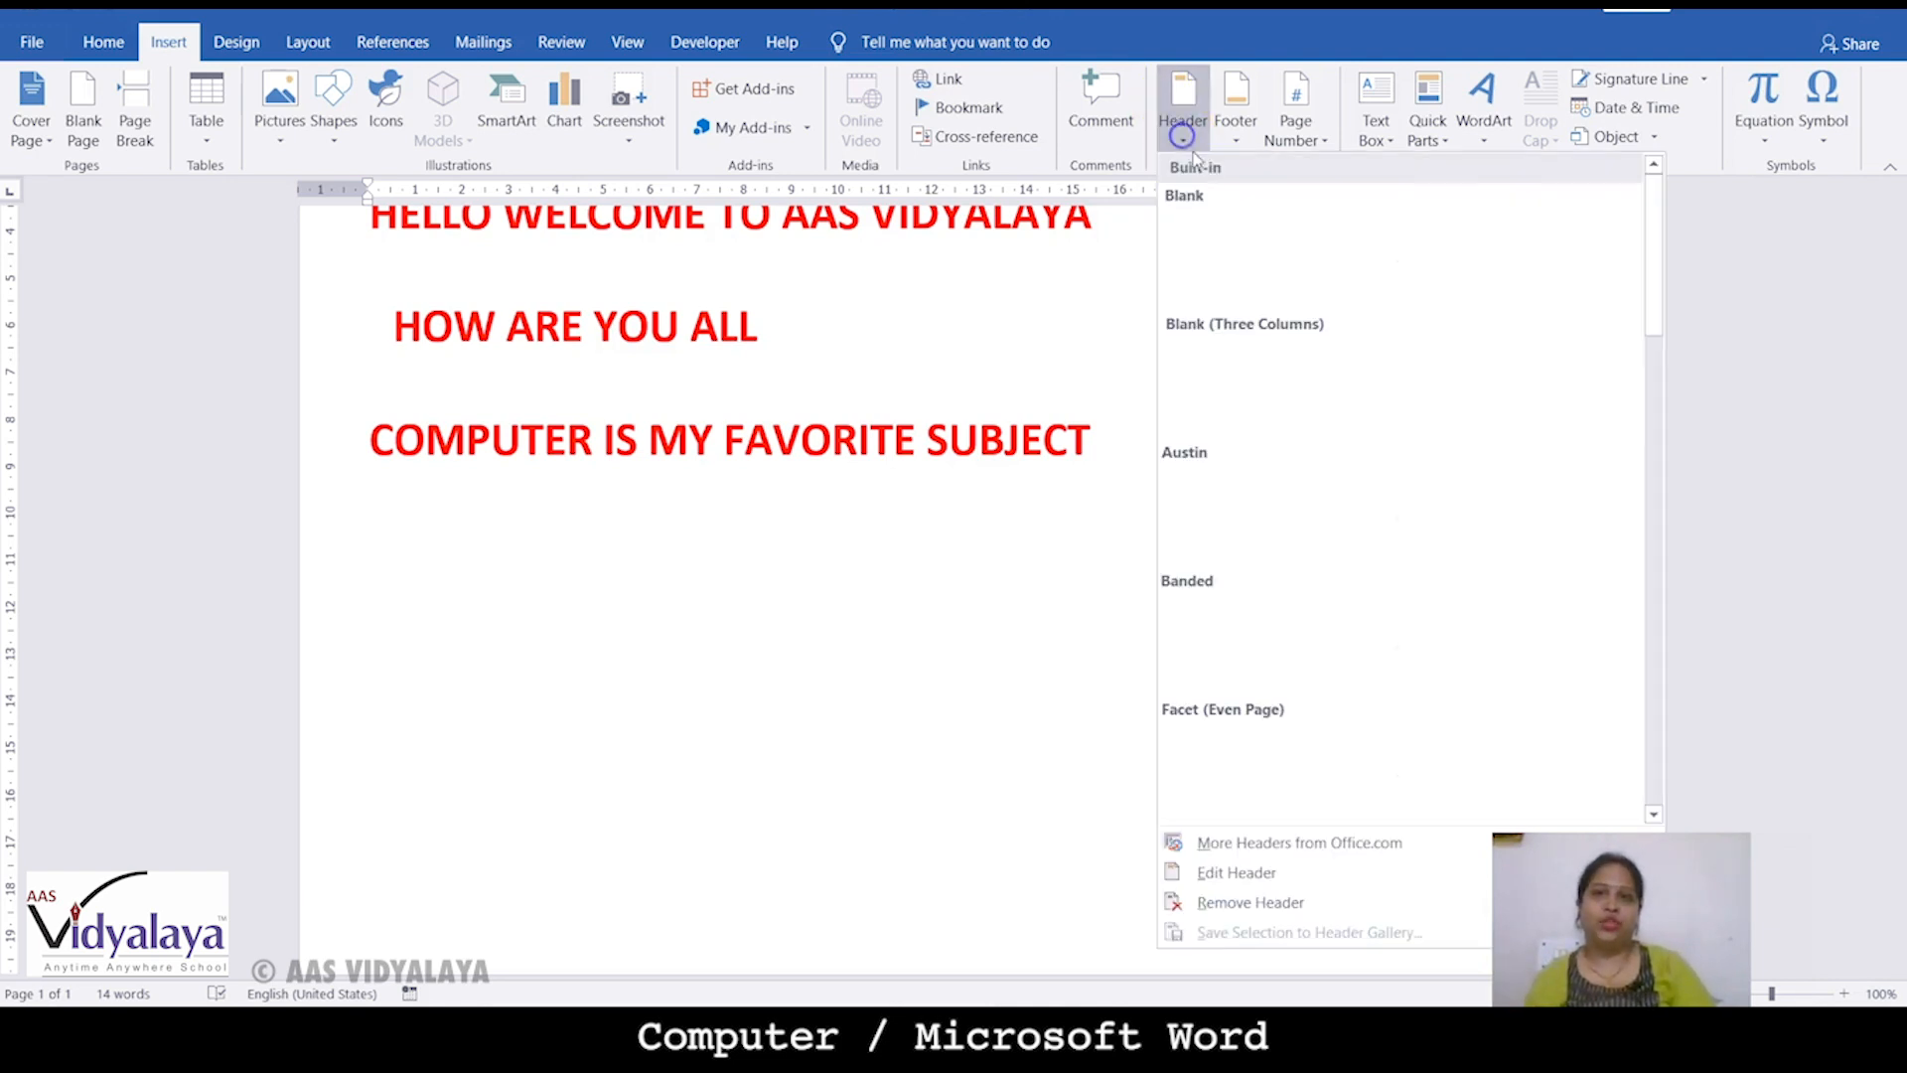
click(1223, 241)
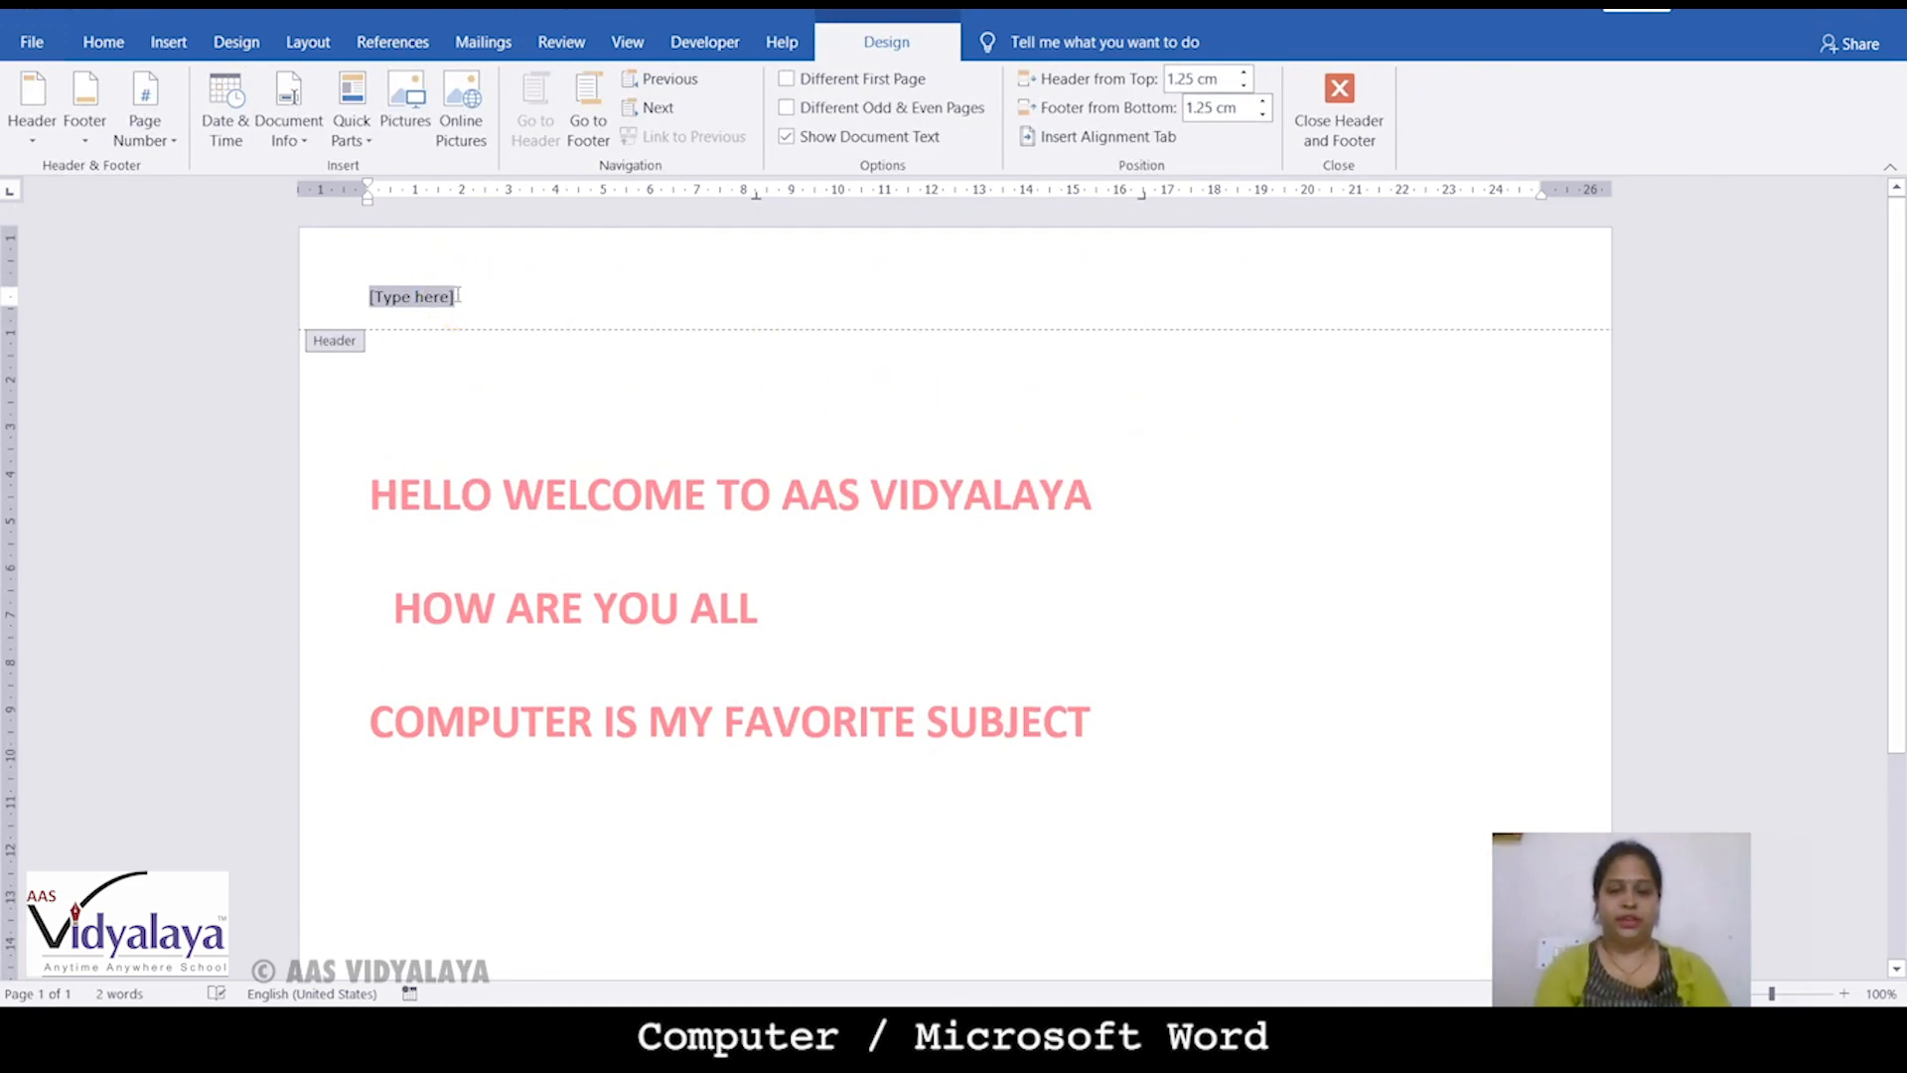
text(aa)
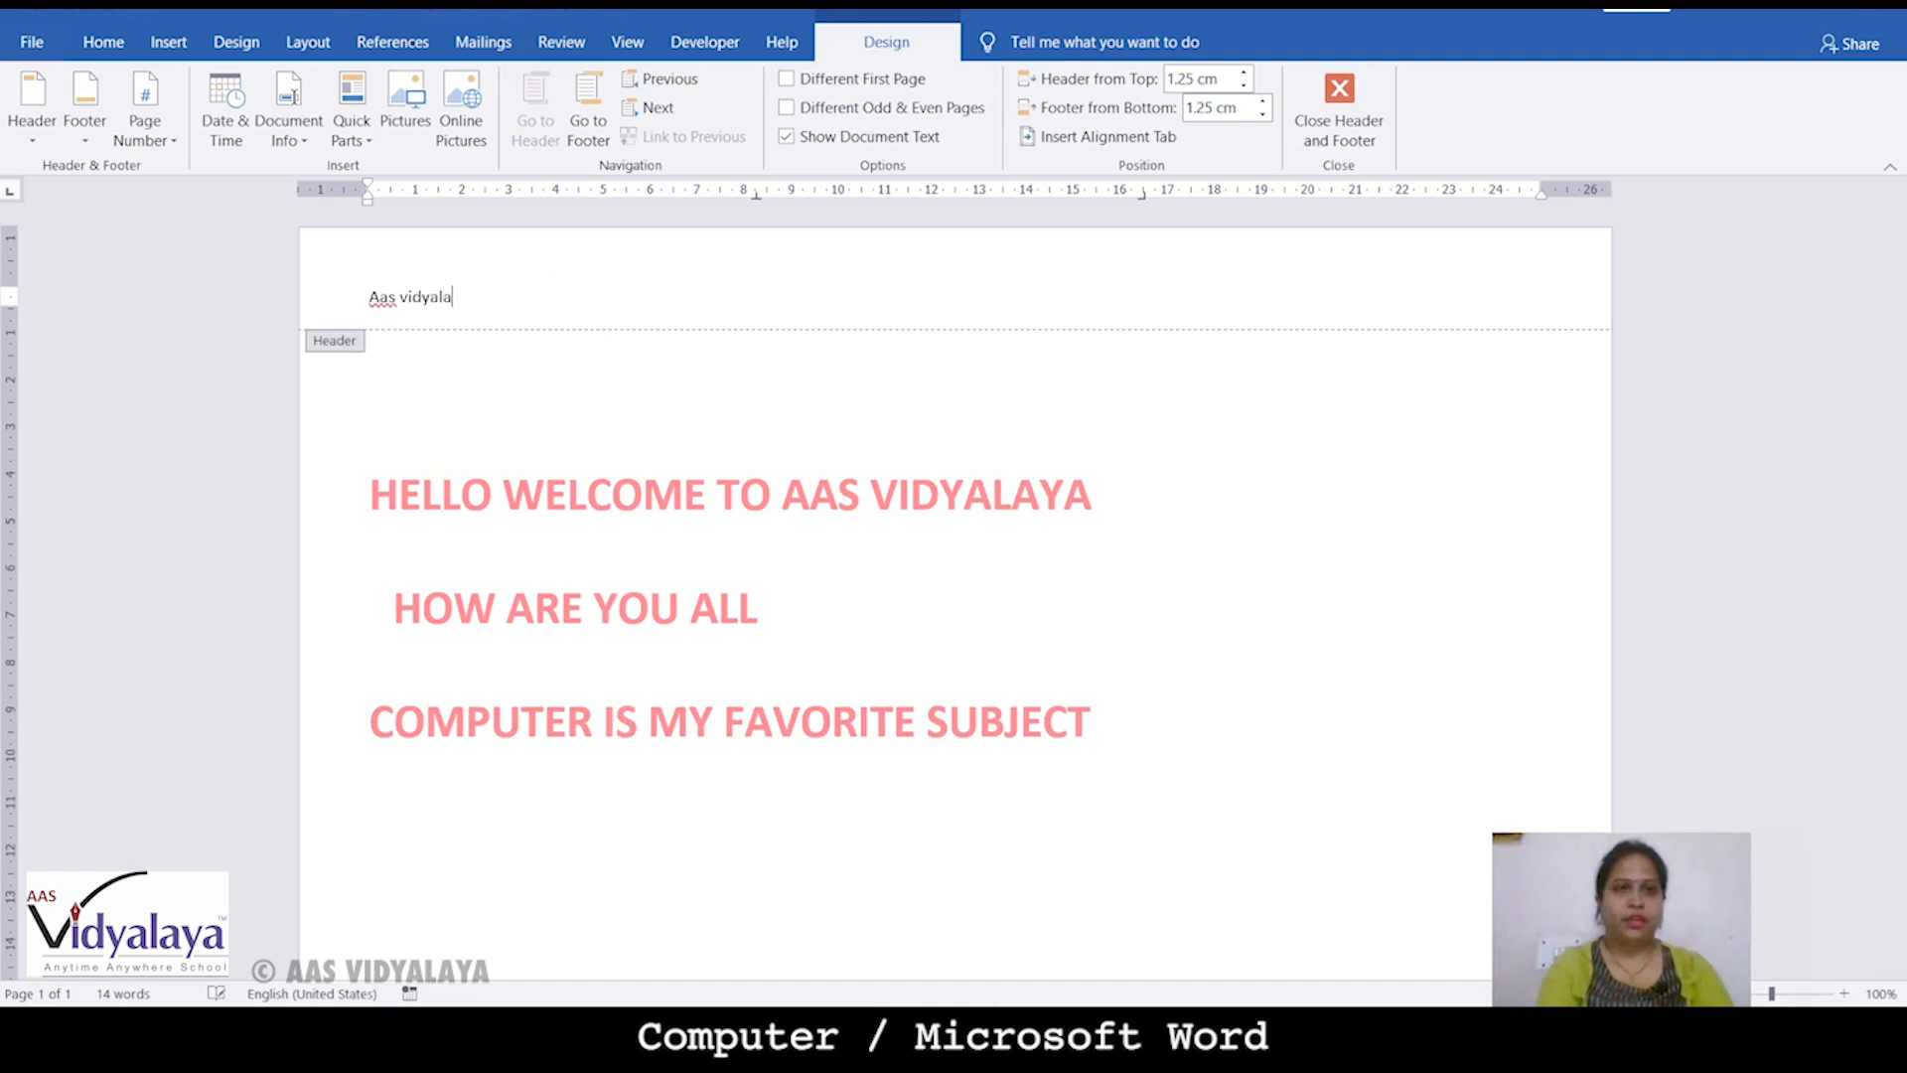
Make the header text "Aas vidyalaya" bold
click(441, 296)
drag(360, 296, 586, 294)
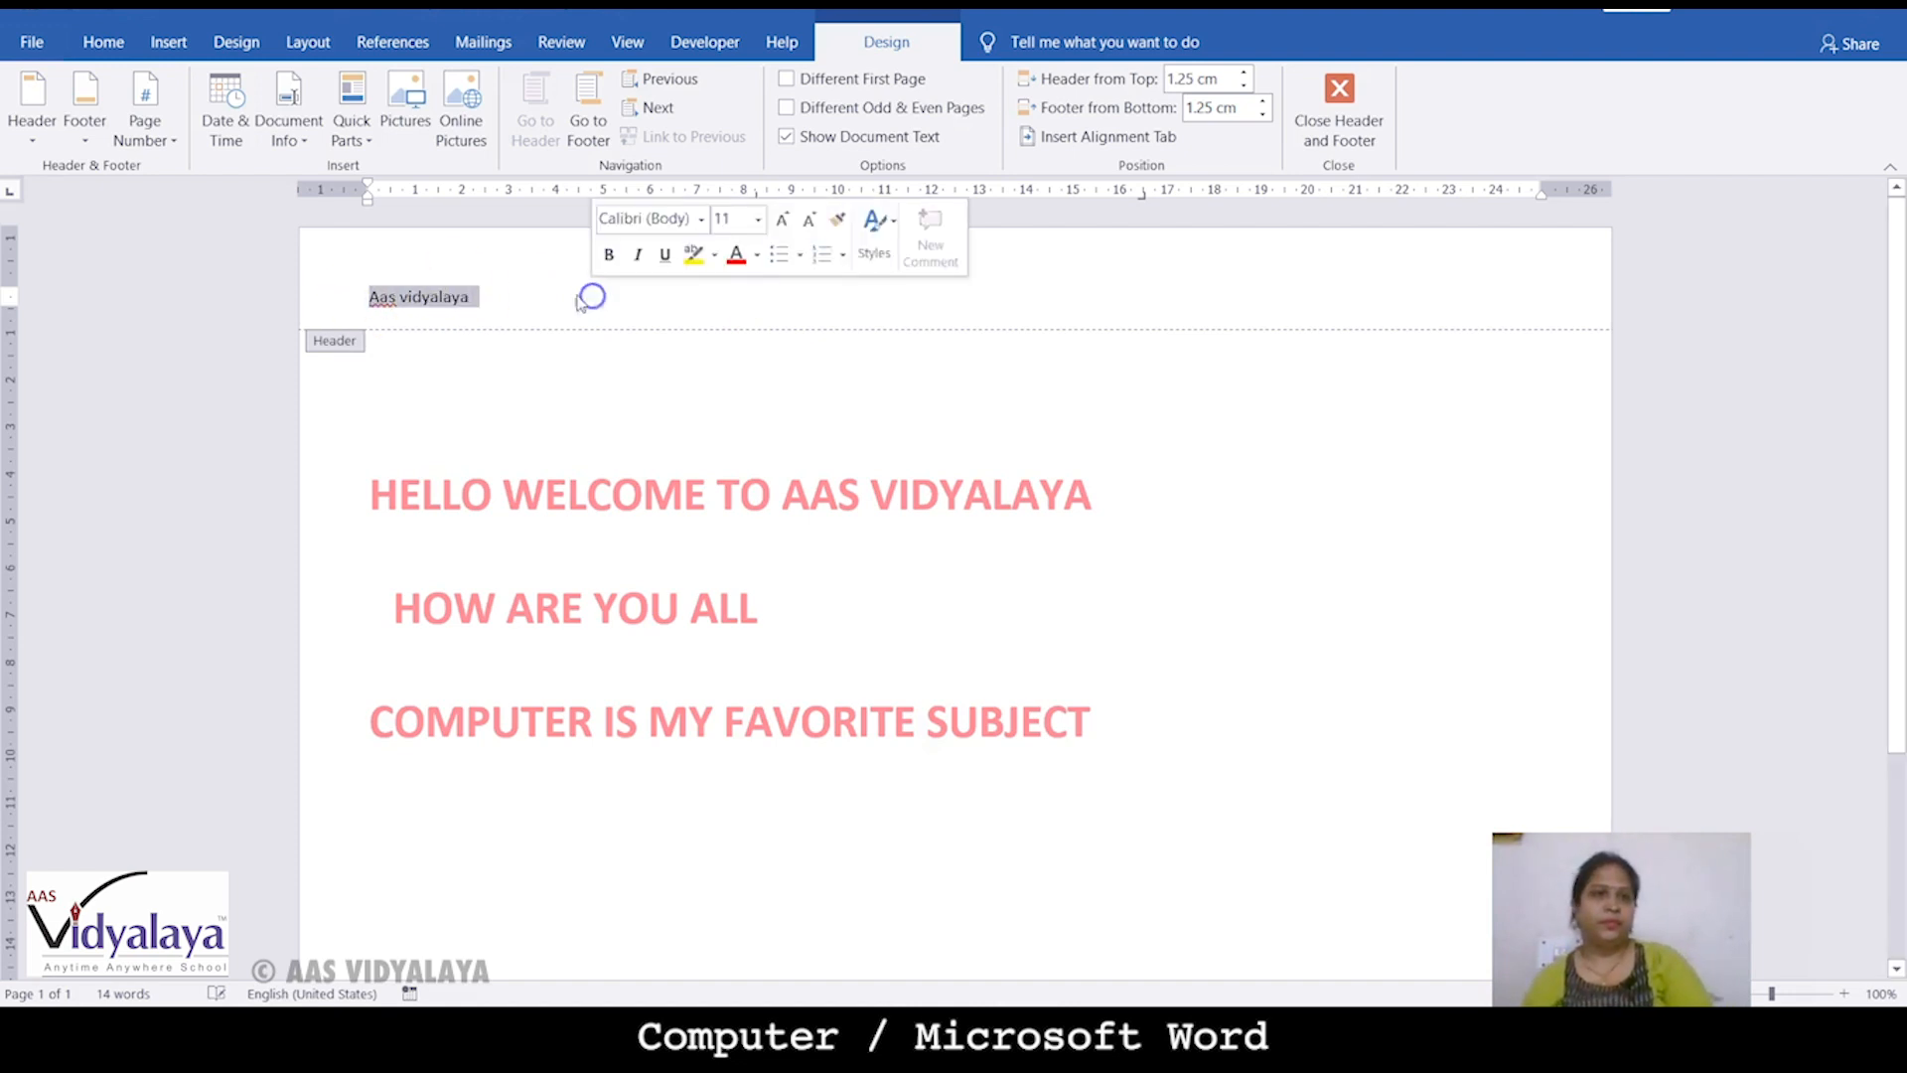
click(99, 43)
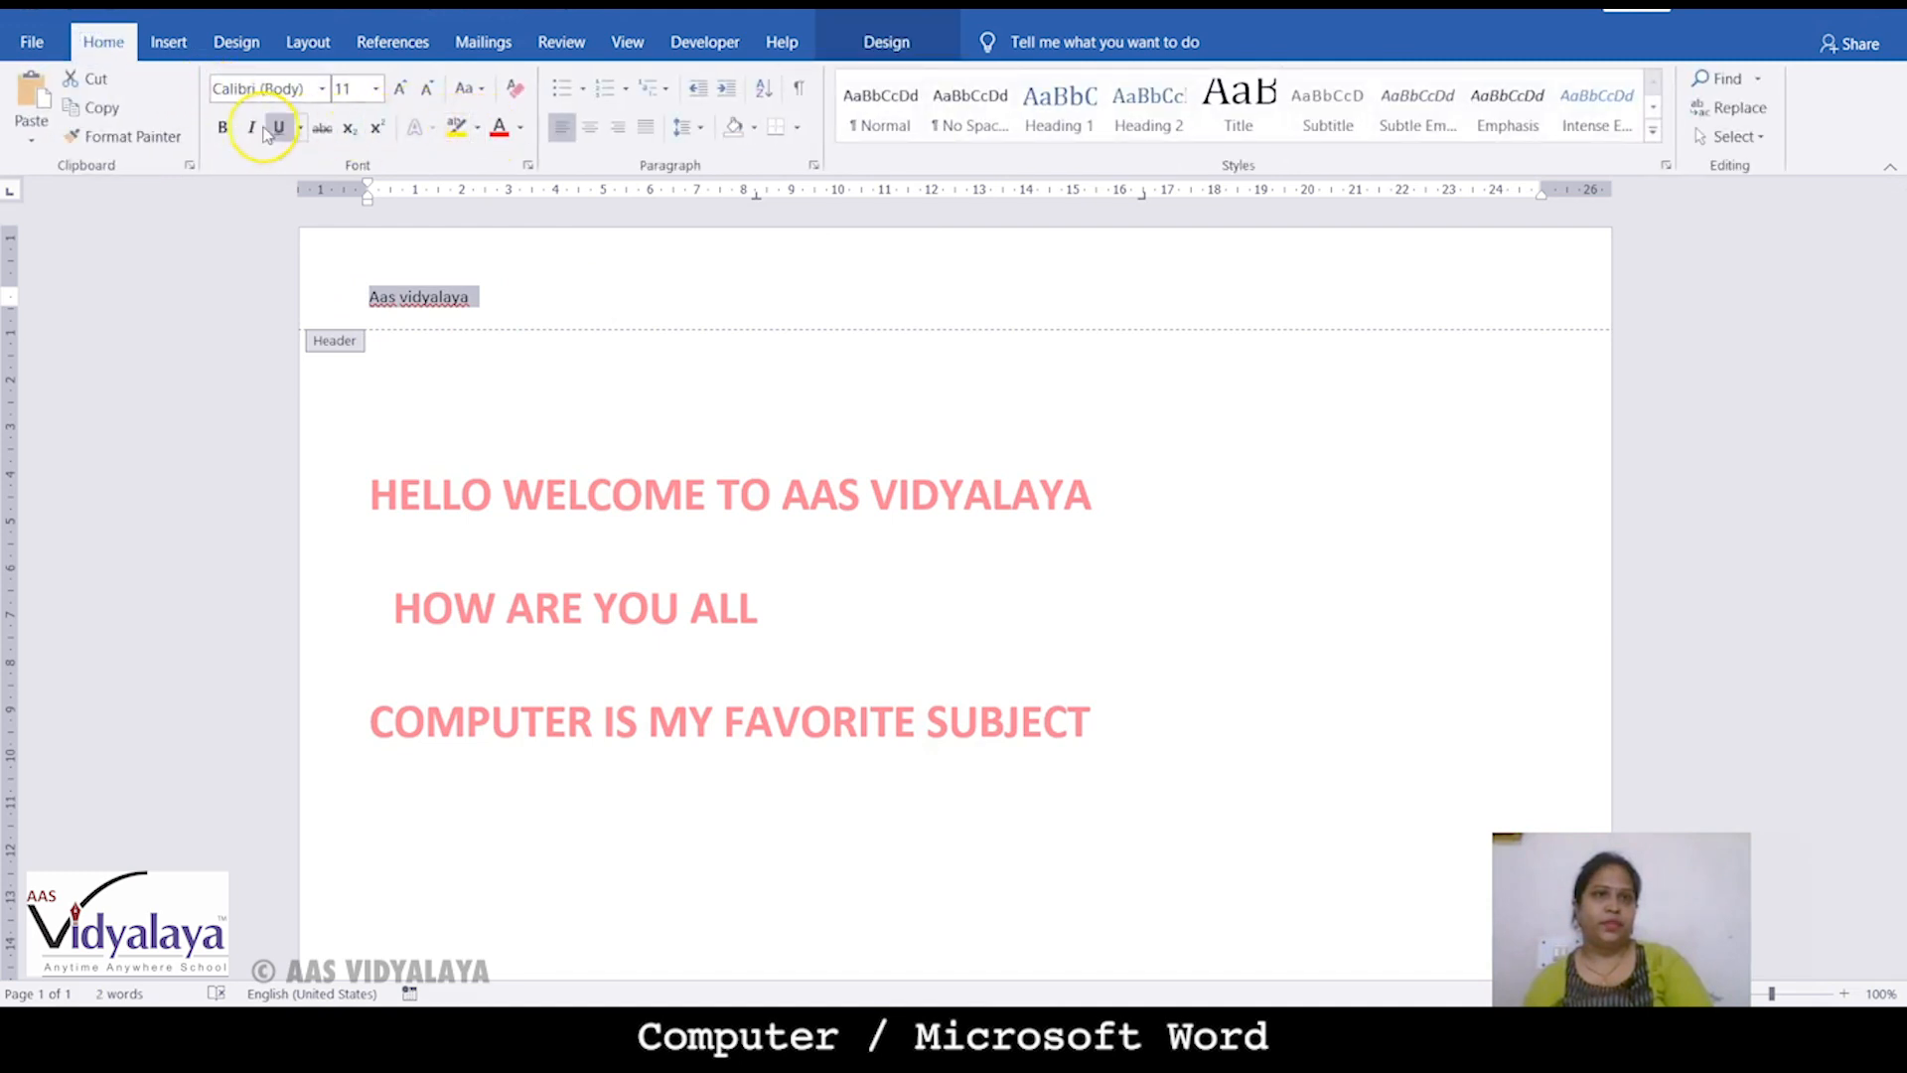
click(224, 127)
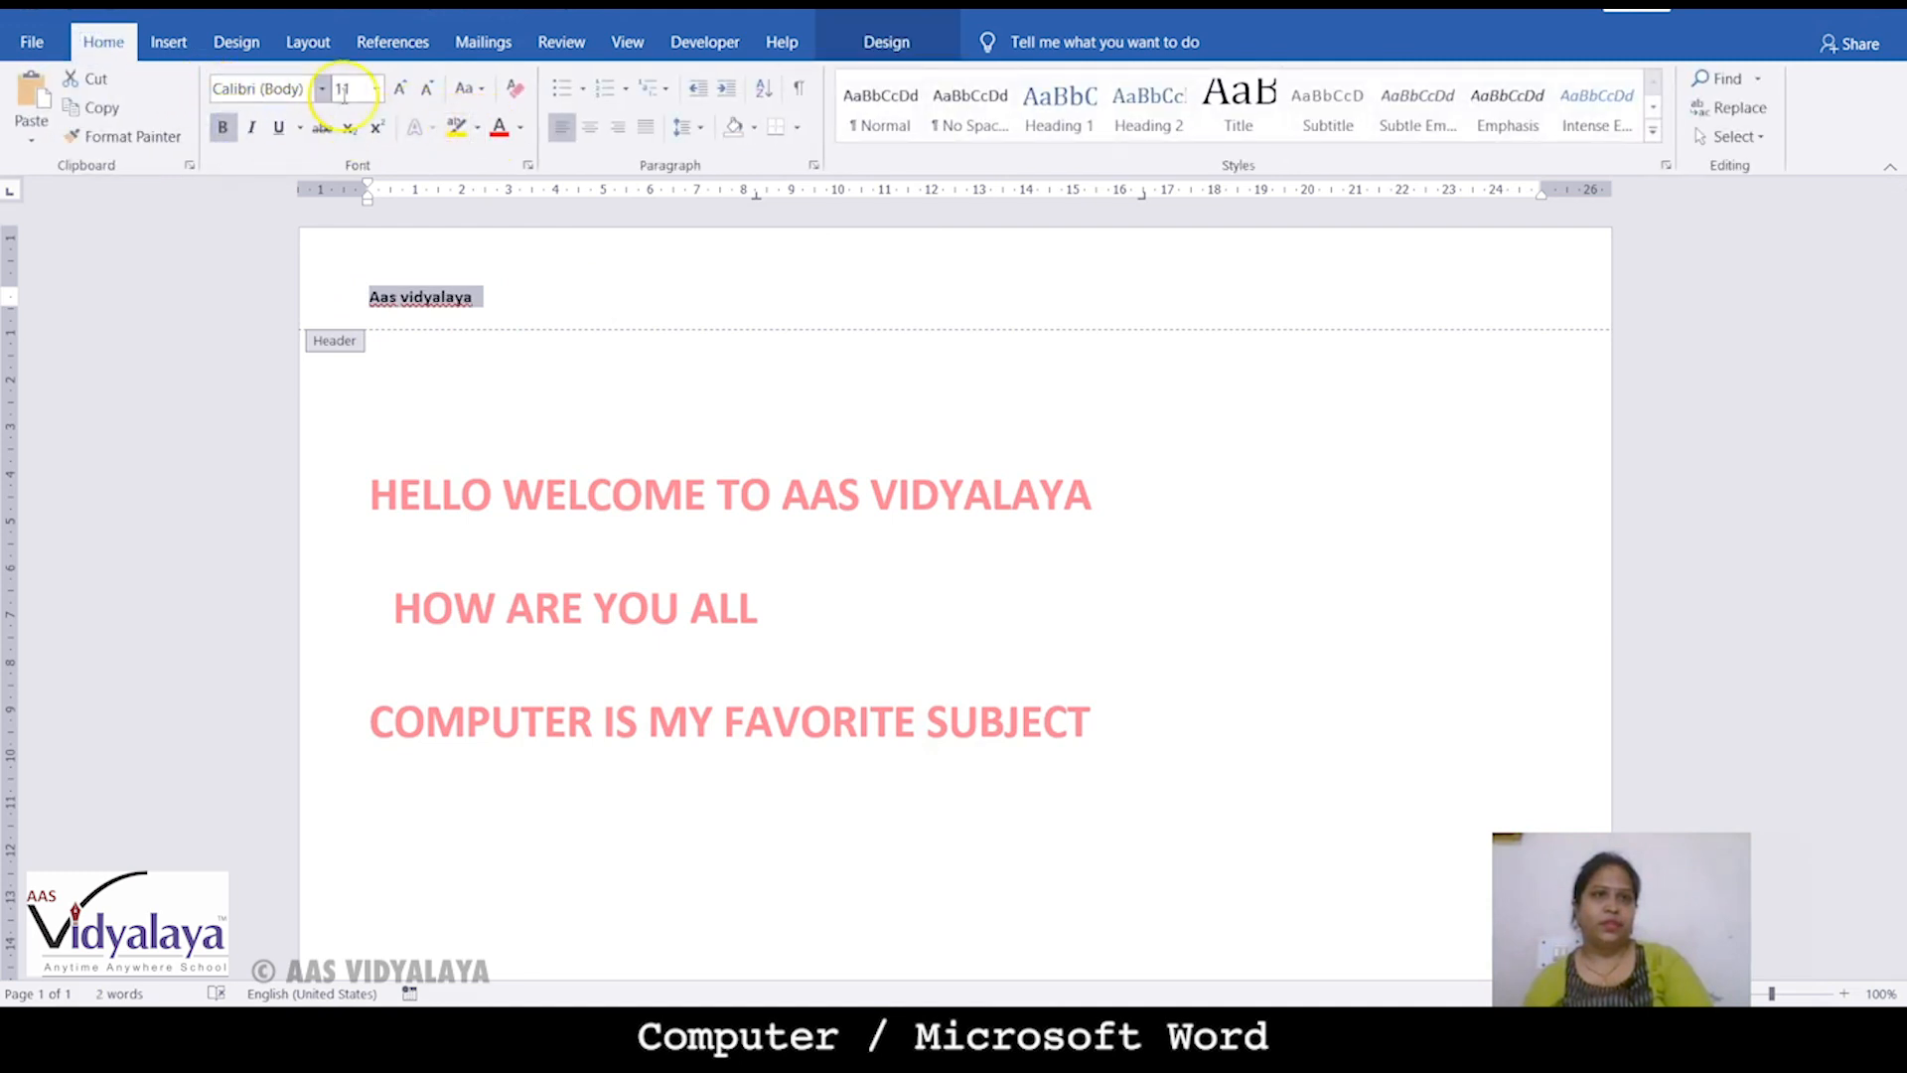
Enlarge the header text by seven font size increments and return to the document body
click(402, 89)
click(402, 89)
click(403, 90)
click(403, 89)
click(402, 89)
click(403, 89)
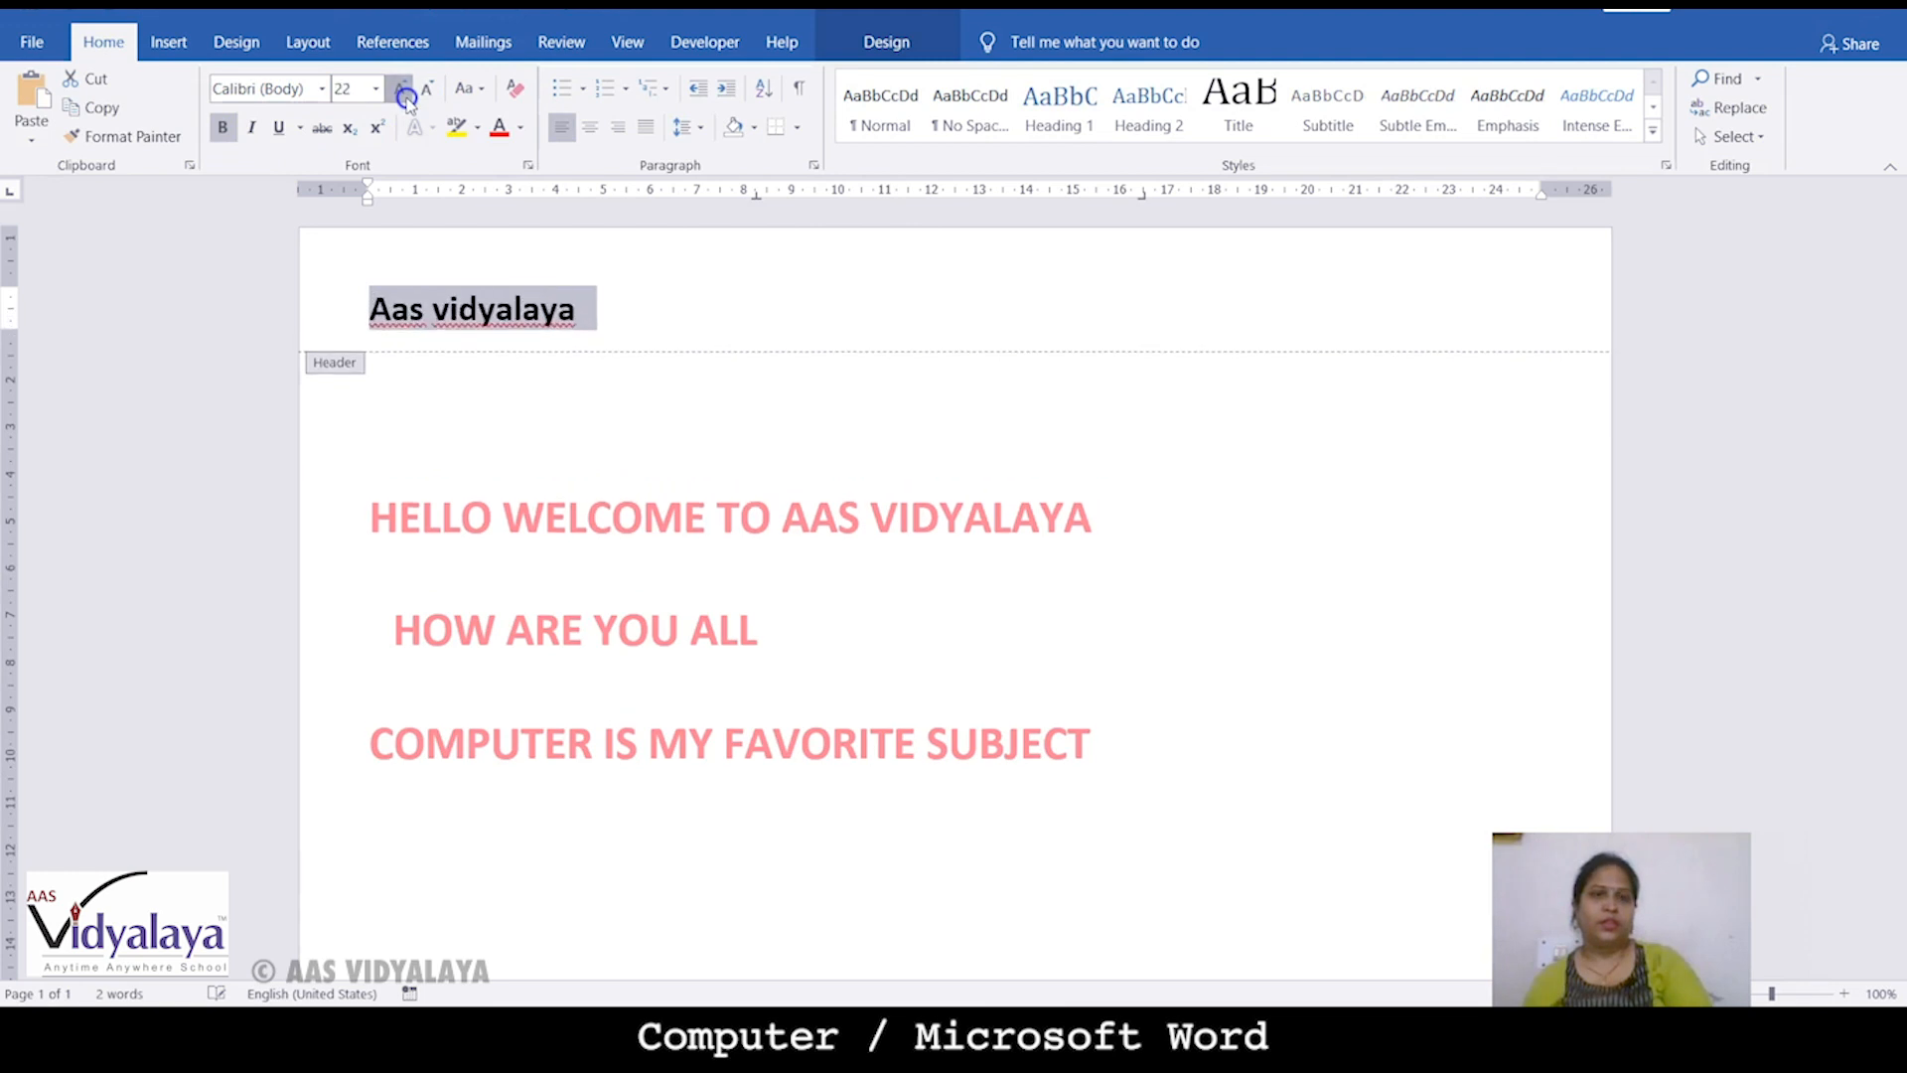
click(402, 90)
double_click(521, 427)
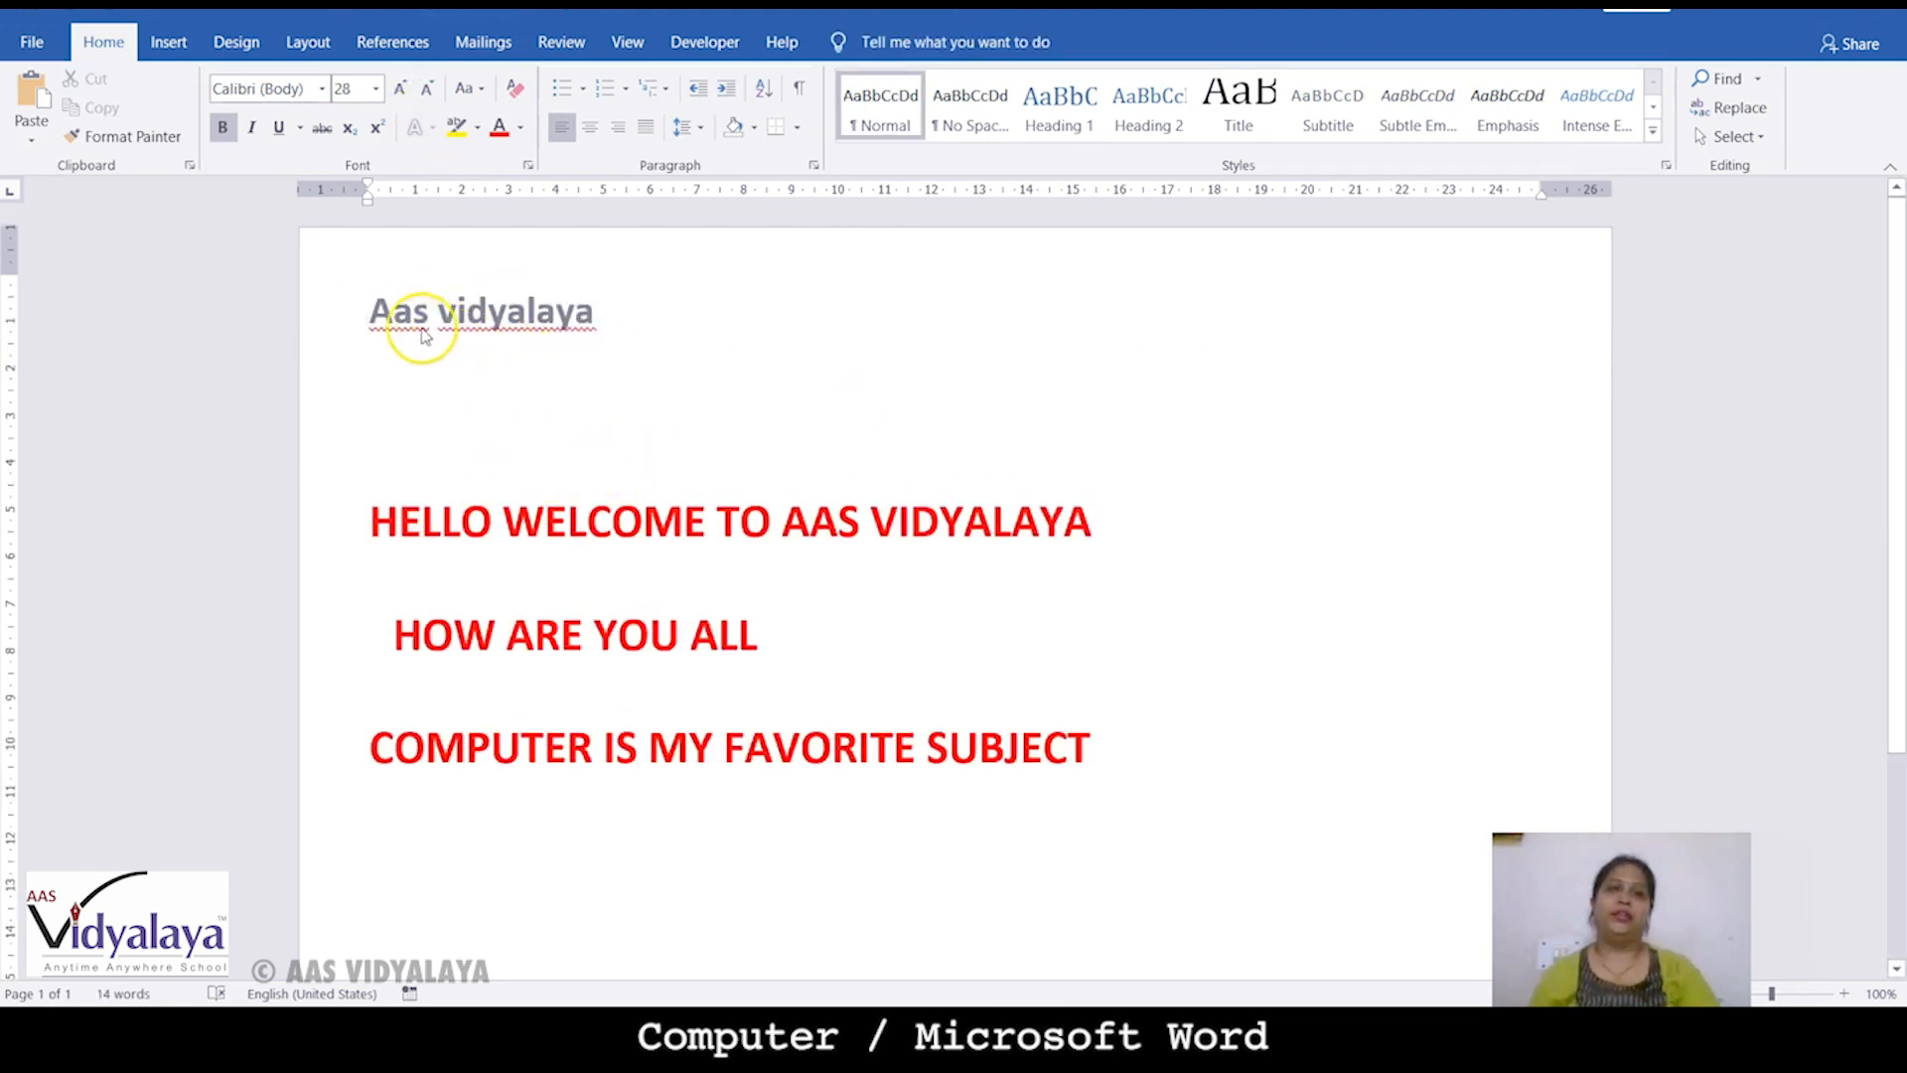
Add blank lines below the sentence "COMPUTER IS MY FAVORITE SUBJECT" until the document extends onto a third page
scroll(556, 486, down, 5)
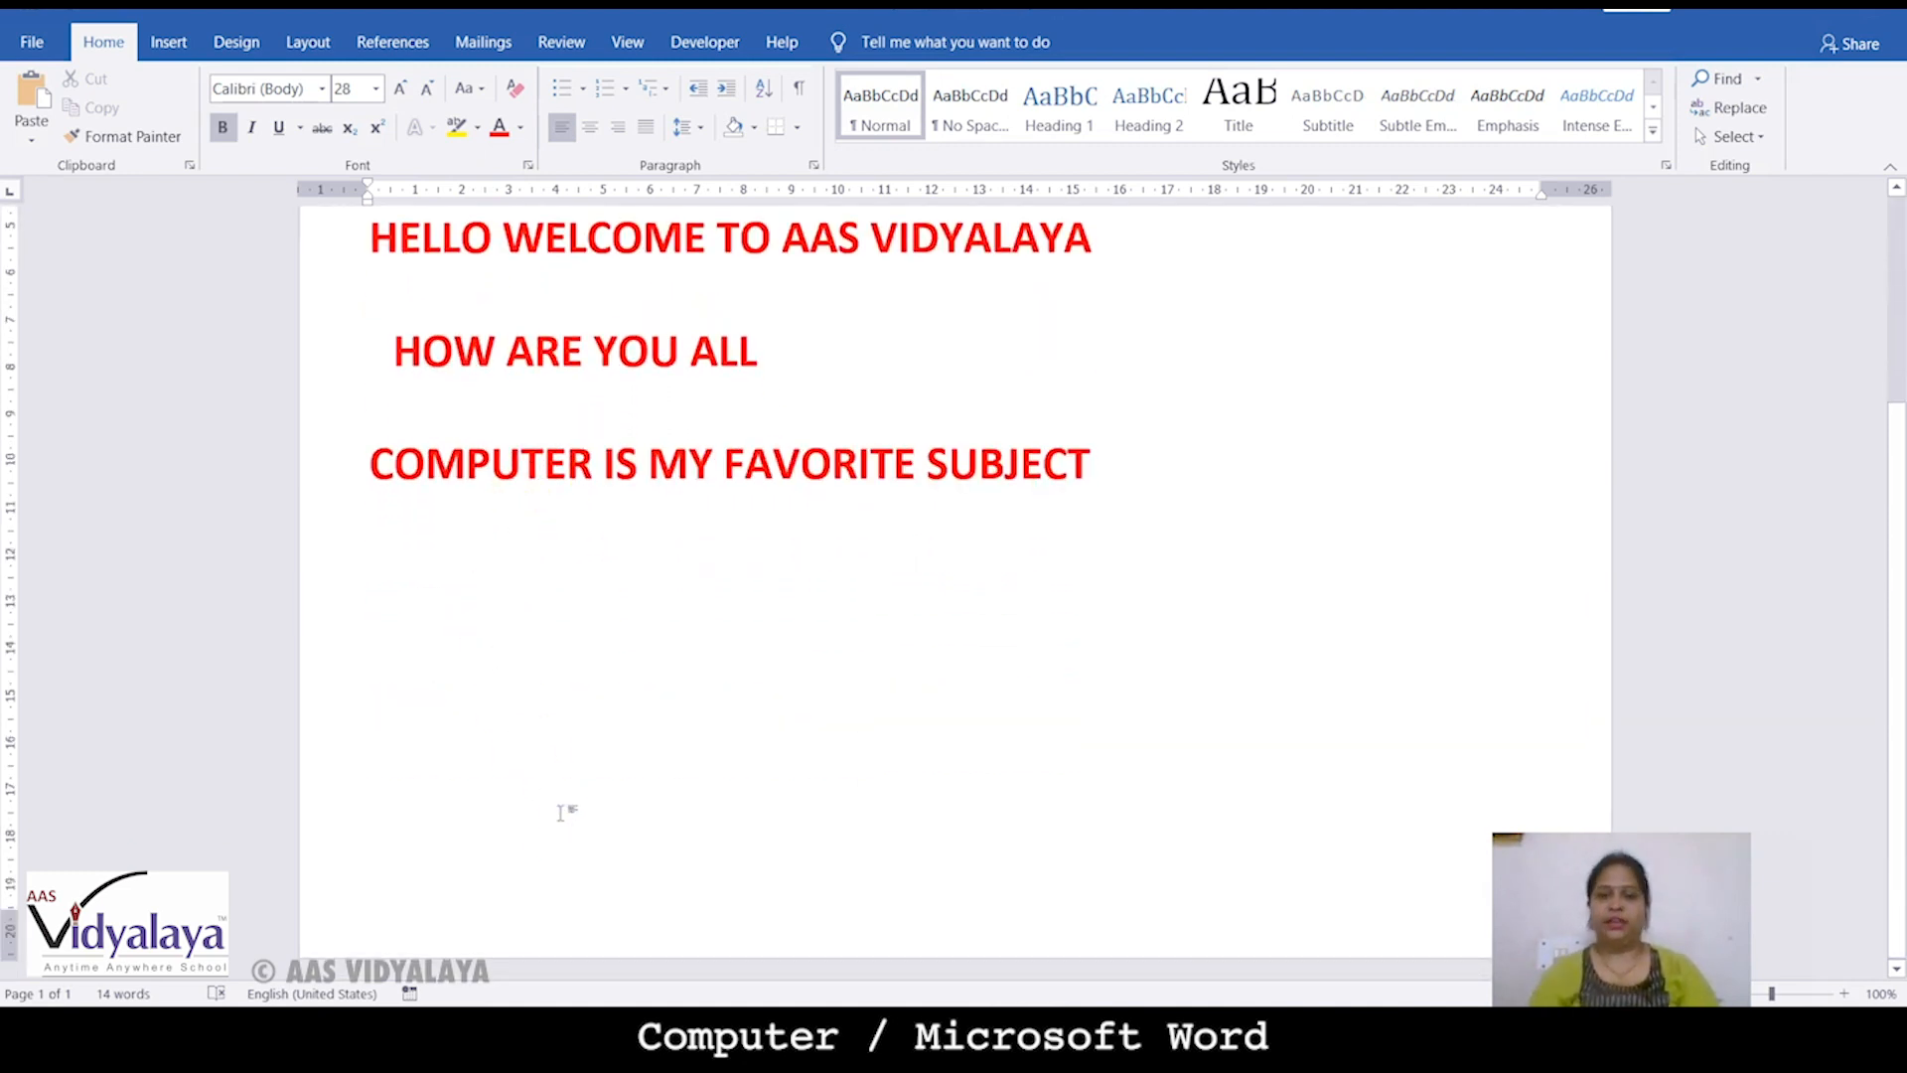
key(Return)
key(Return)
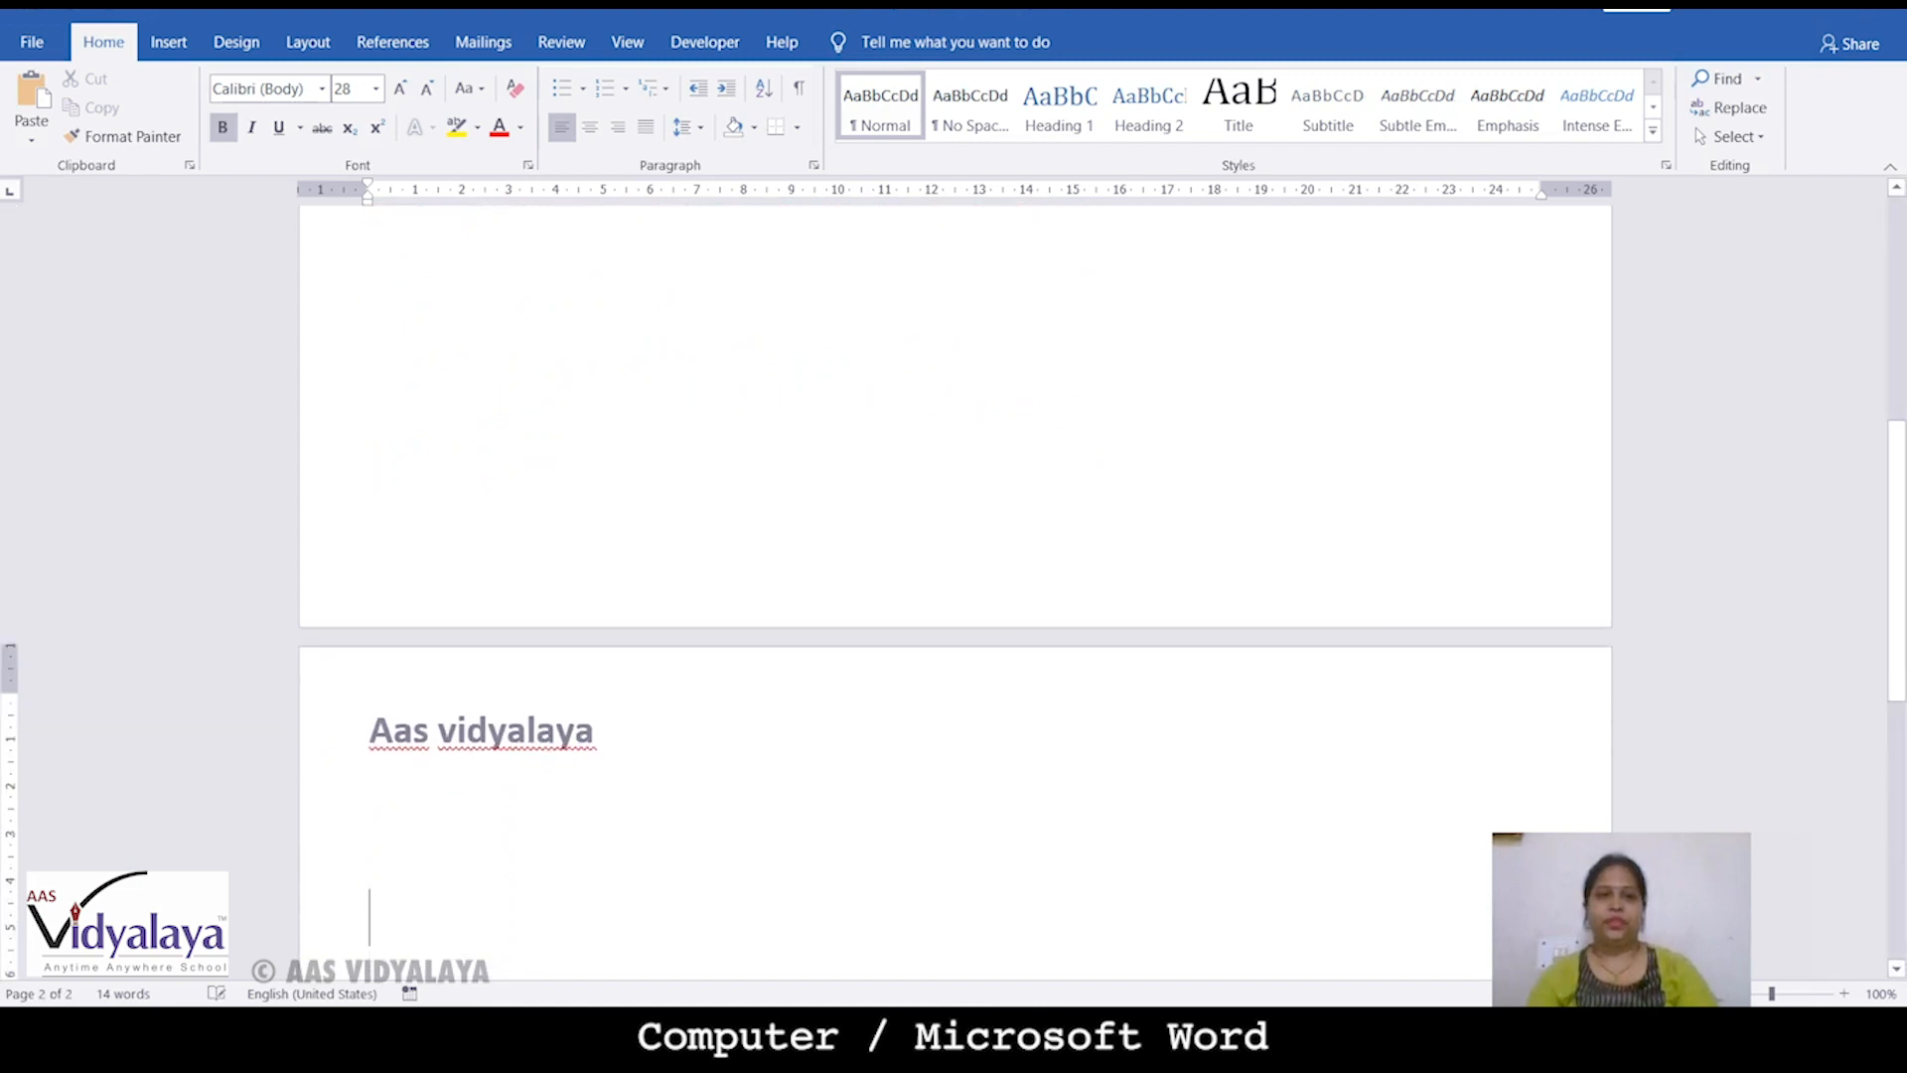
key(Return)
key(Return)
key(Return)
key(Return)
key(Return)
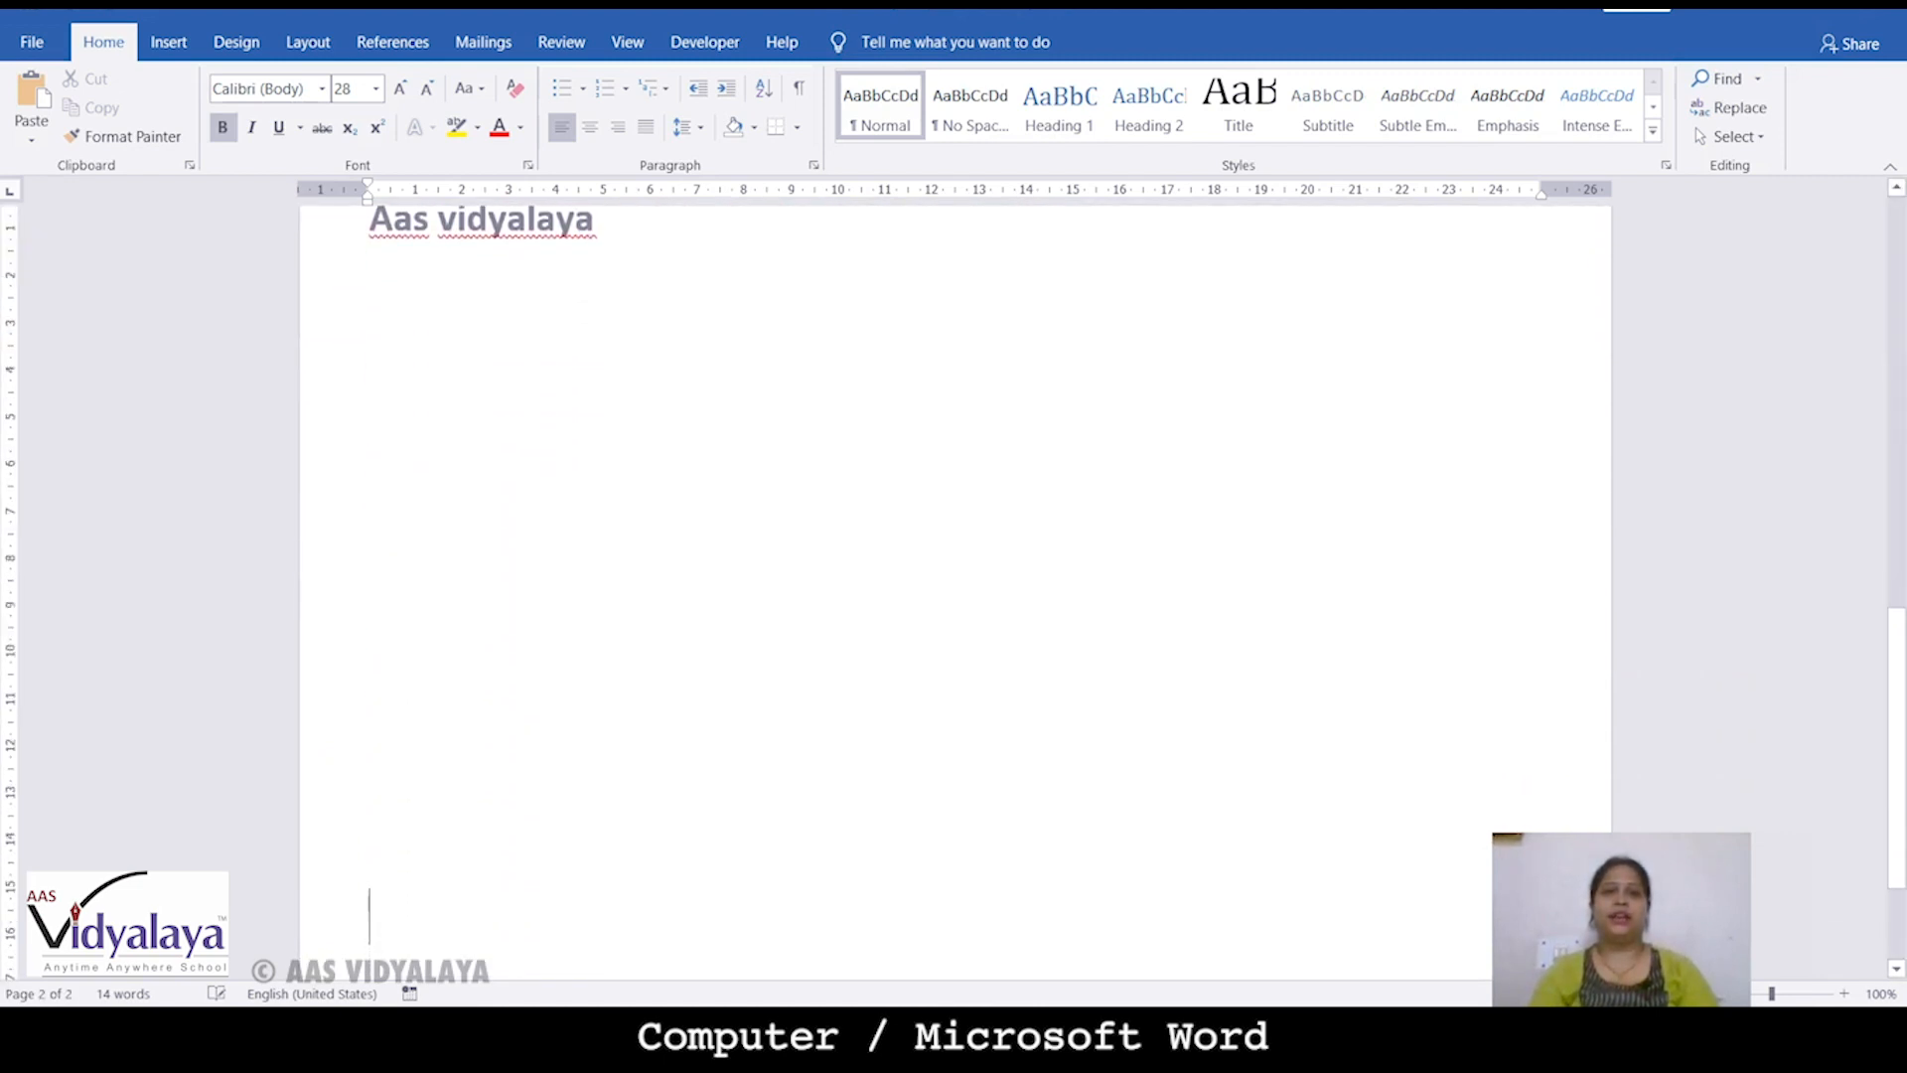
key(Return)
key(Return)
key(Return)
key(Return)
key(Return)
key(Return)
key(Return)
key(Return)
key(Return)
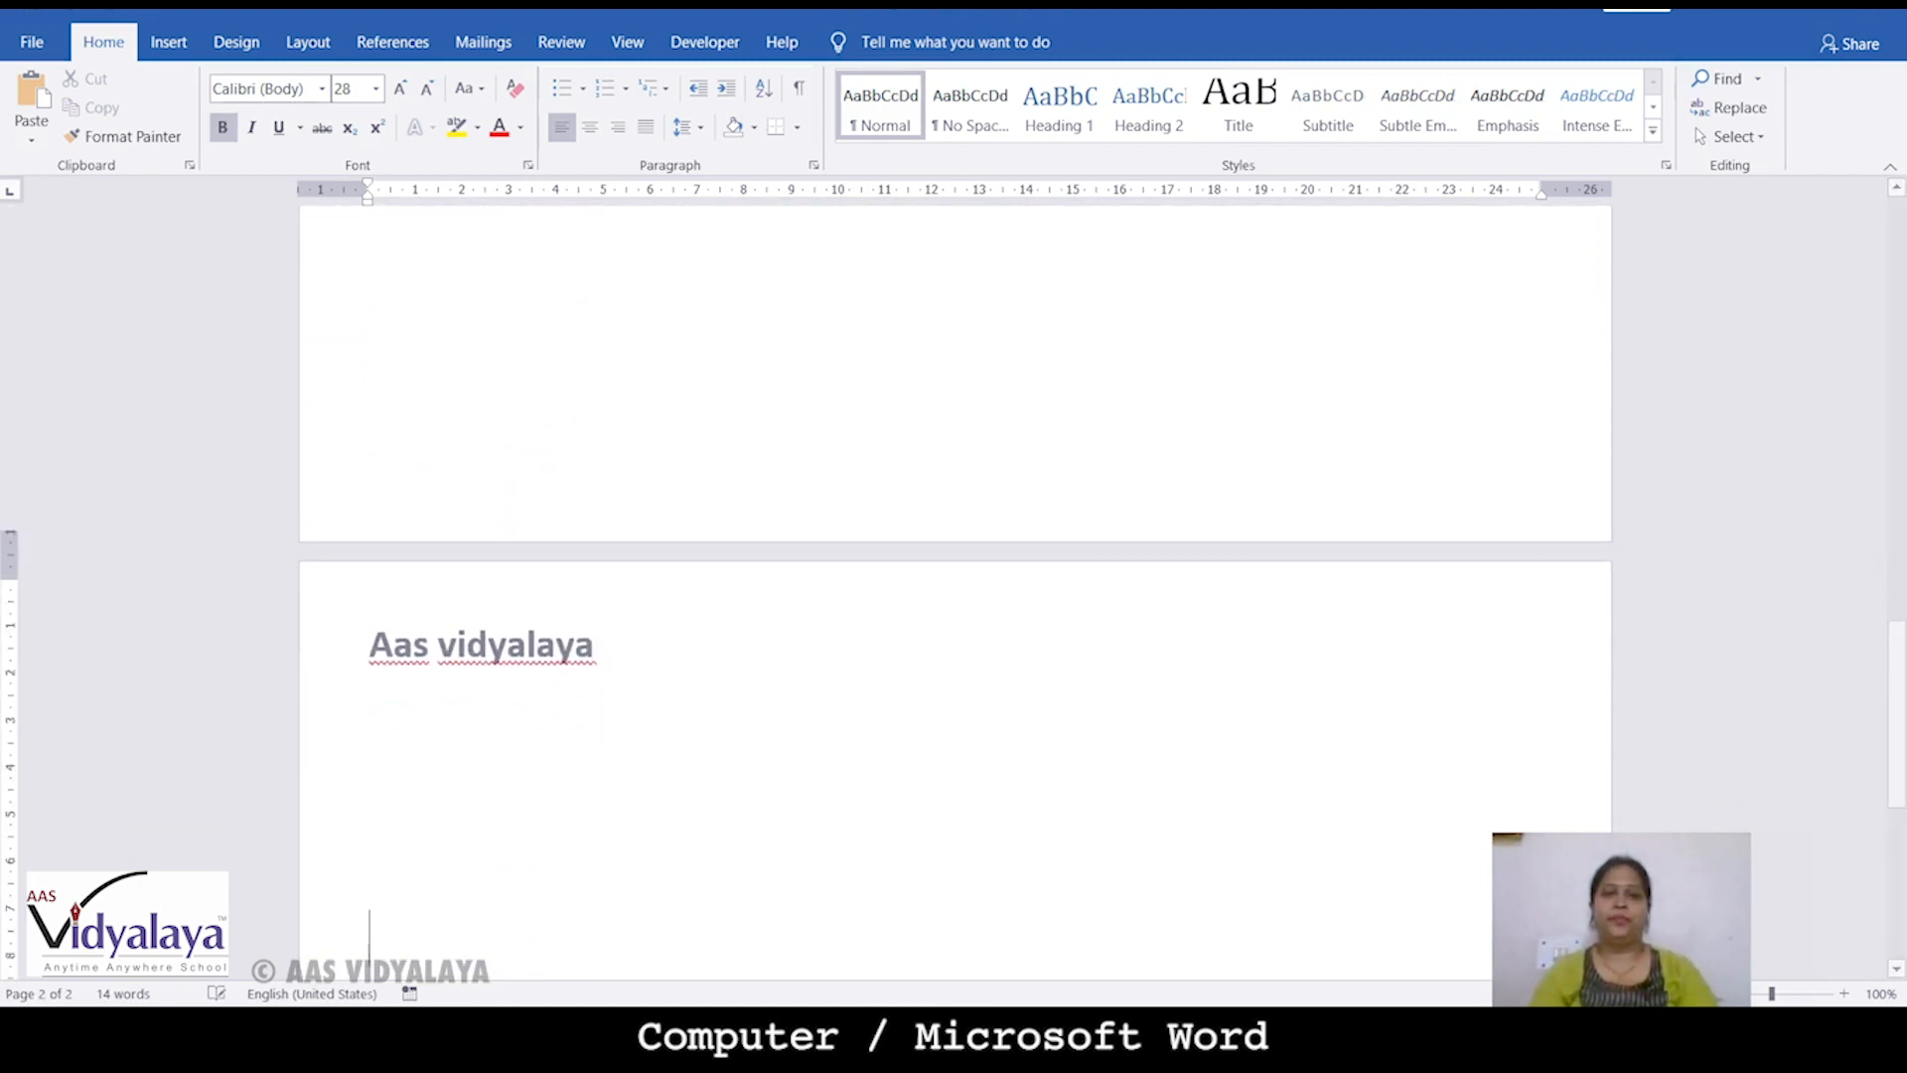
key(Return)
key(Return)
key(Return)
key(Return)
key(Return)
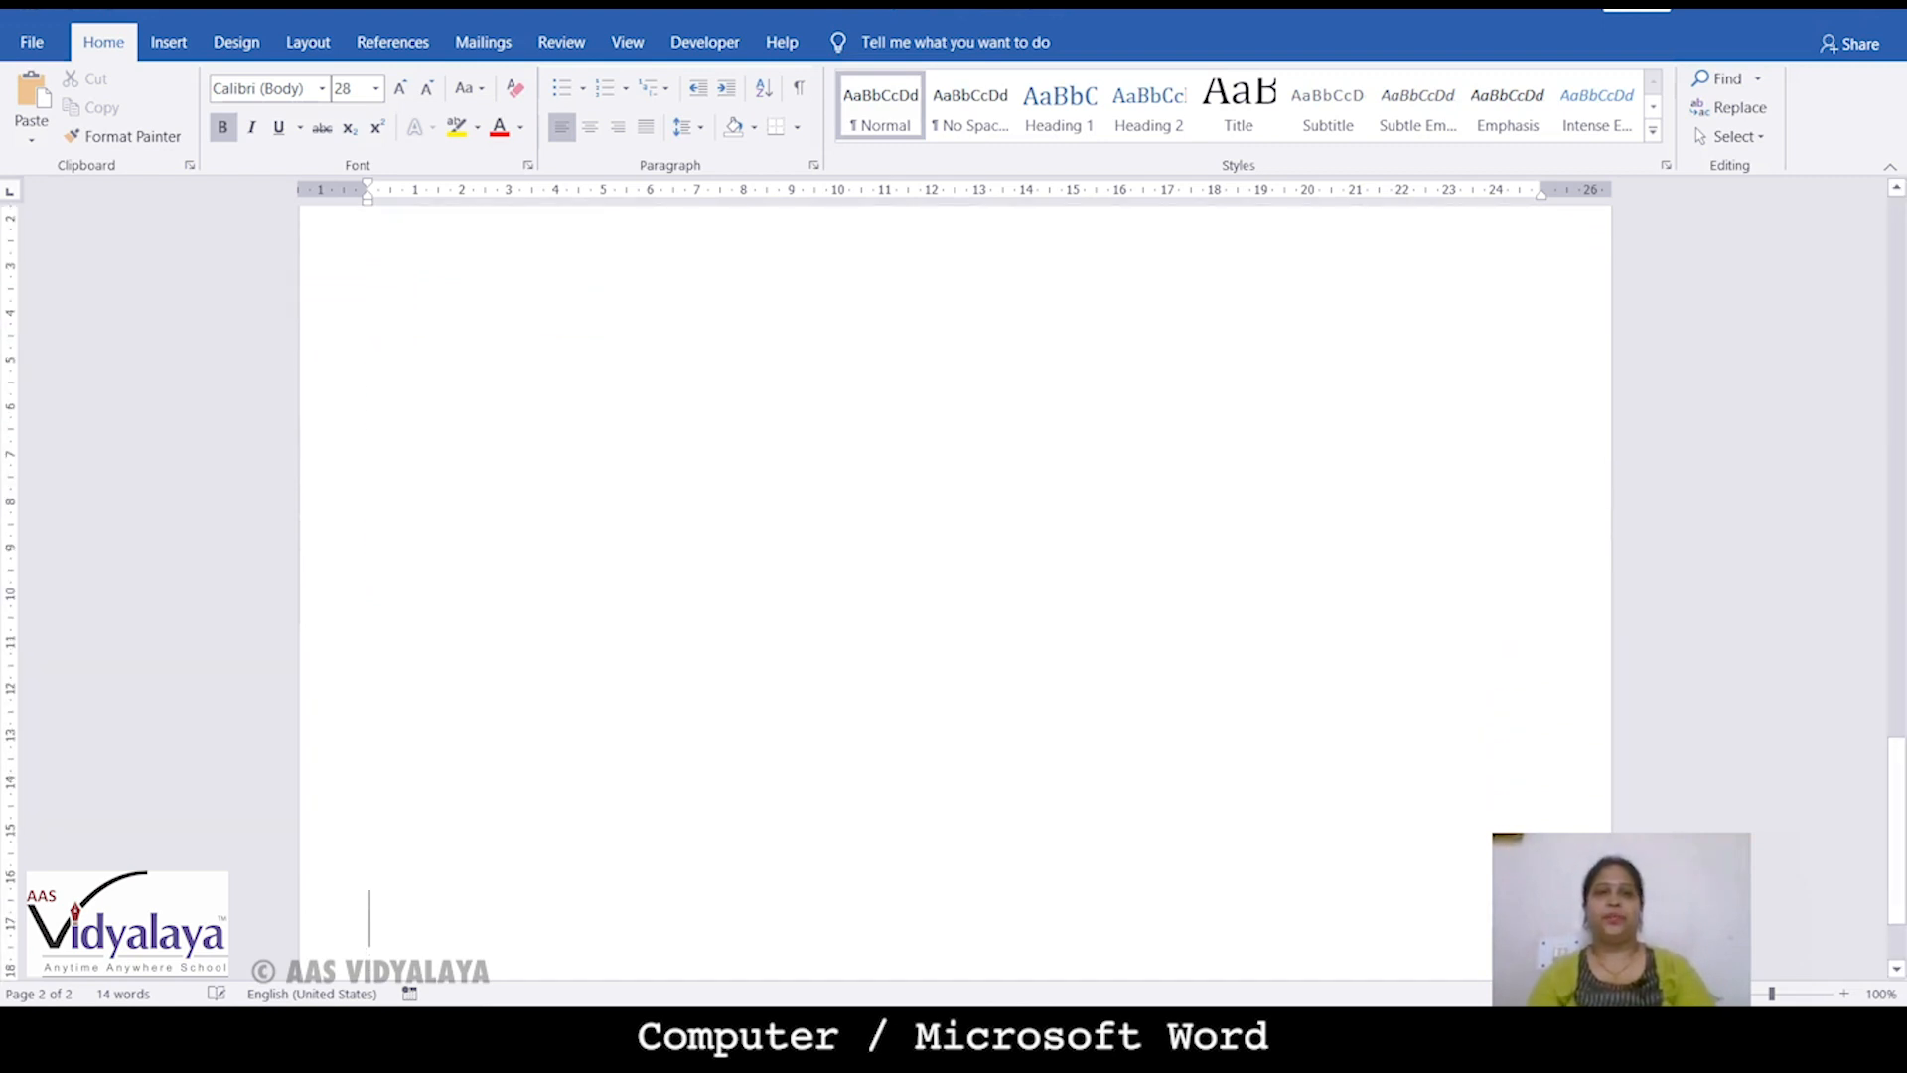
Insert a Blank style footer with the text "1" and return to the document body
scroll(686, 536, up, 10)
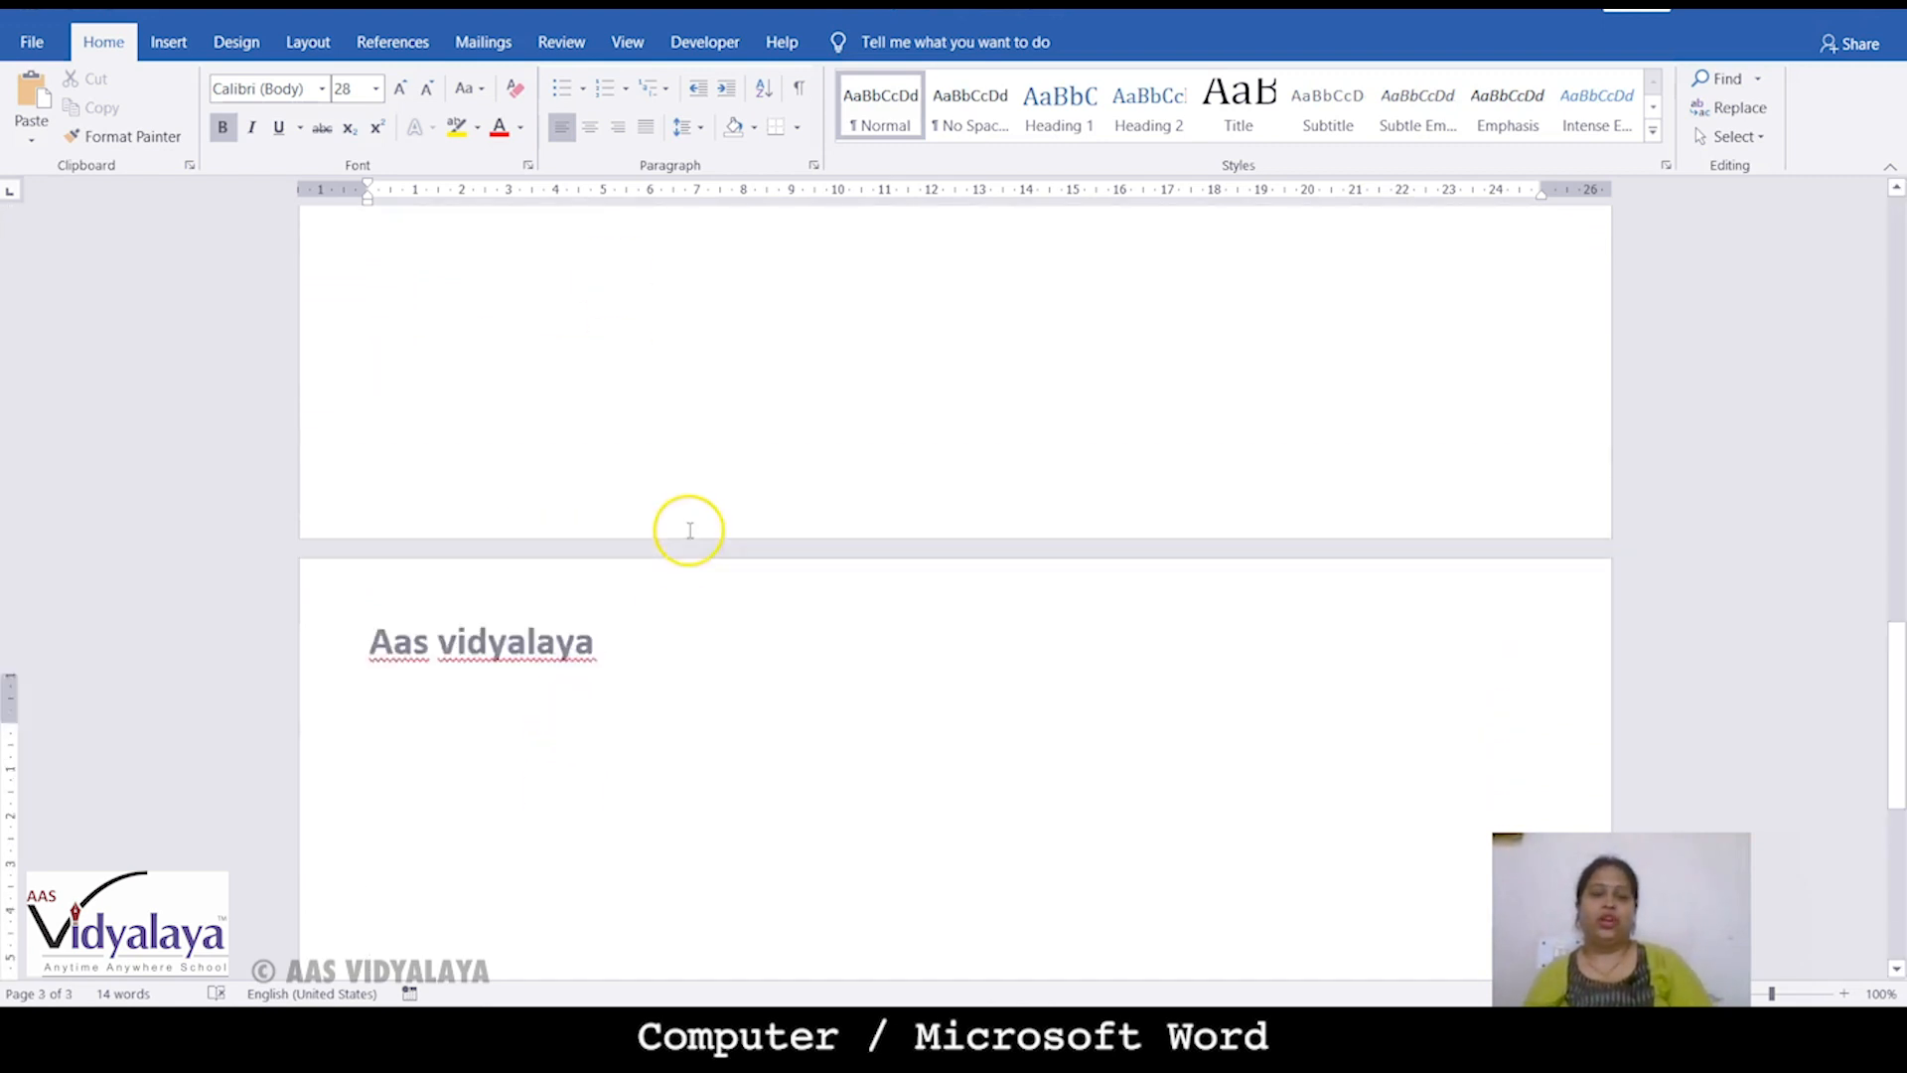
scroll(689, 531, up, 15)
scroll(687, 521, down, 2)
scroll(685, 521, down, 3)
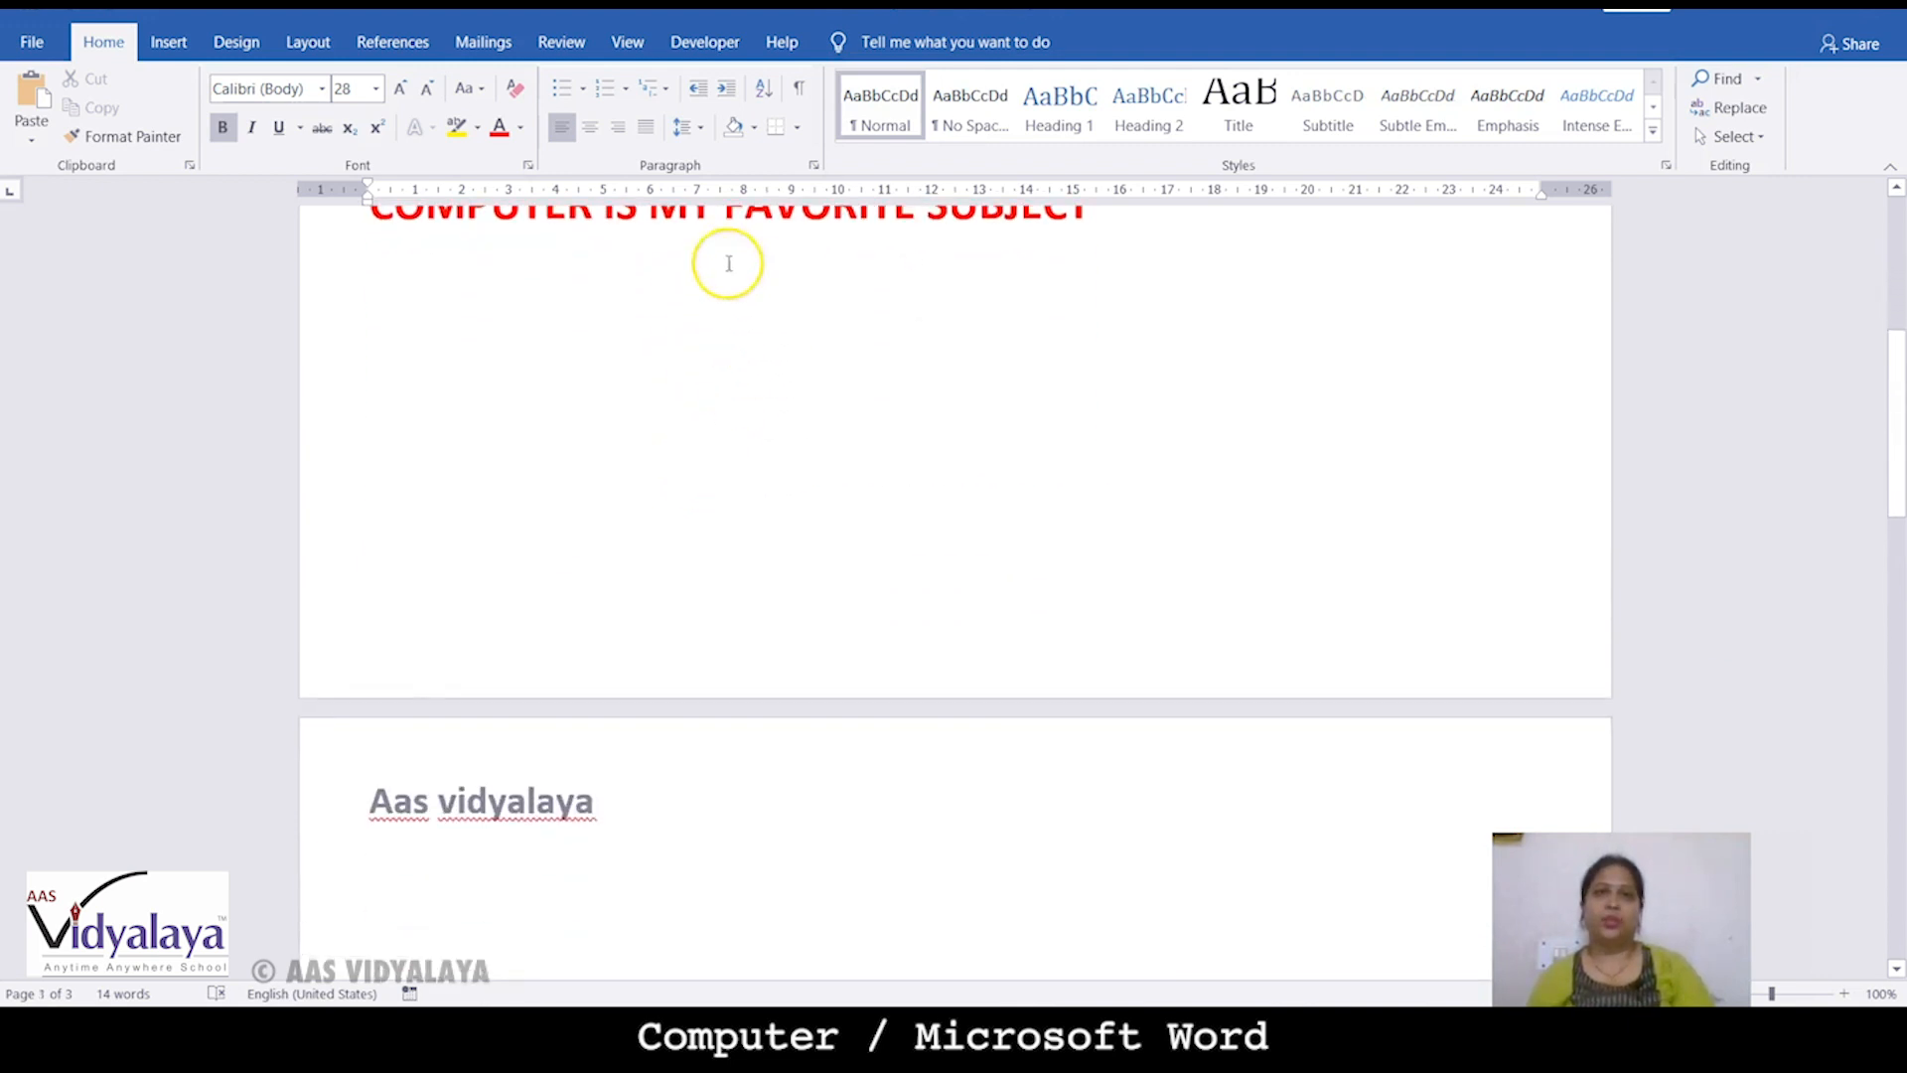
click(168, 43)
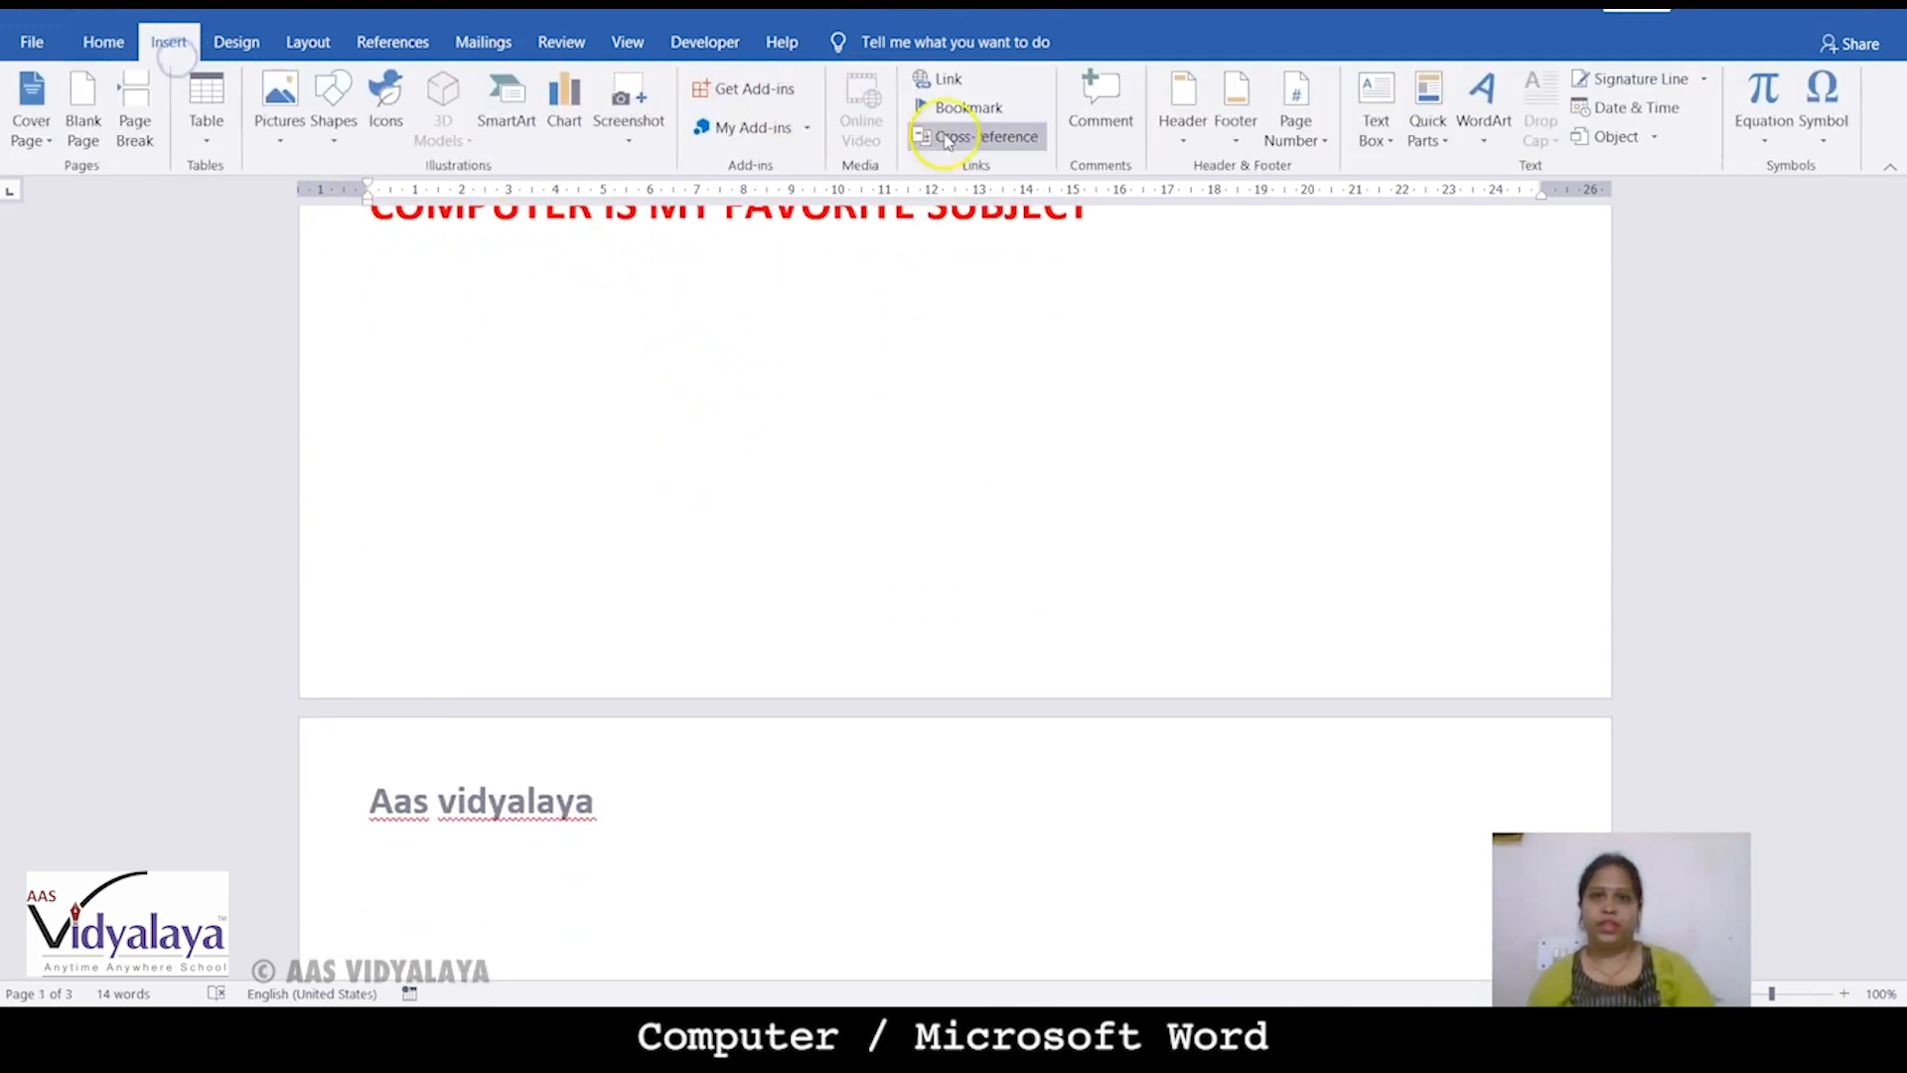
click(1240, 137)
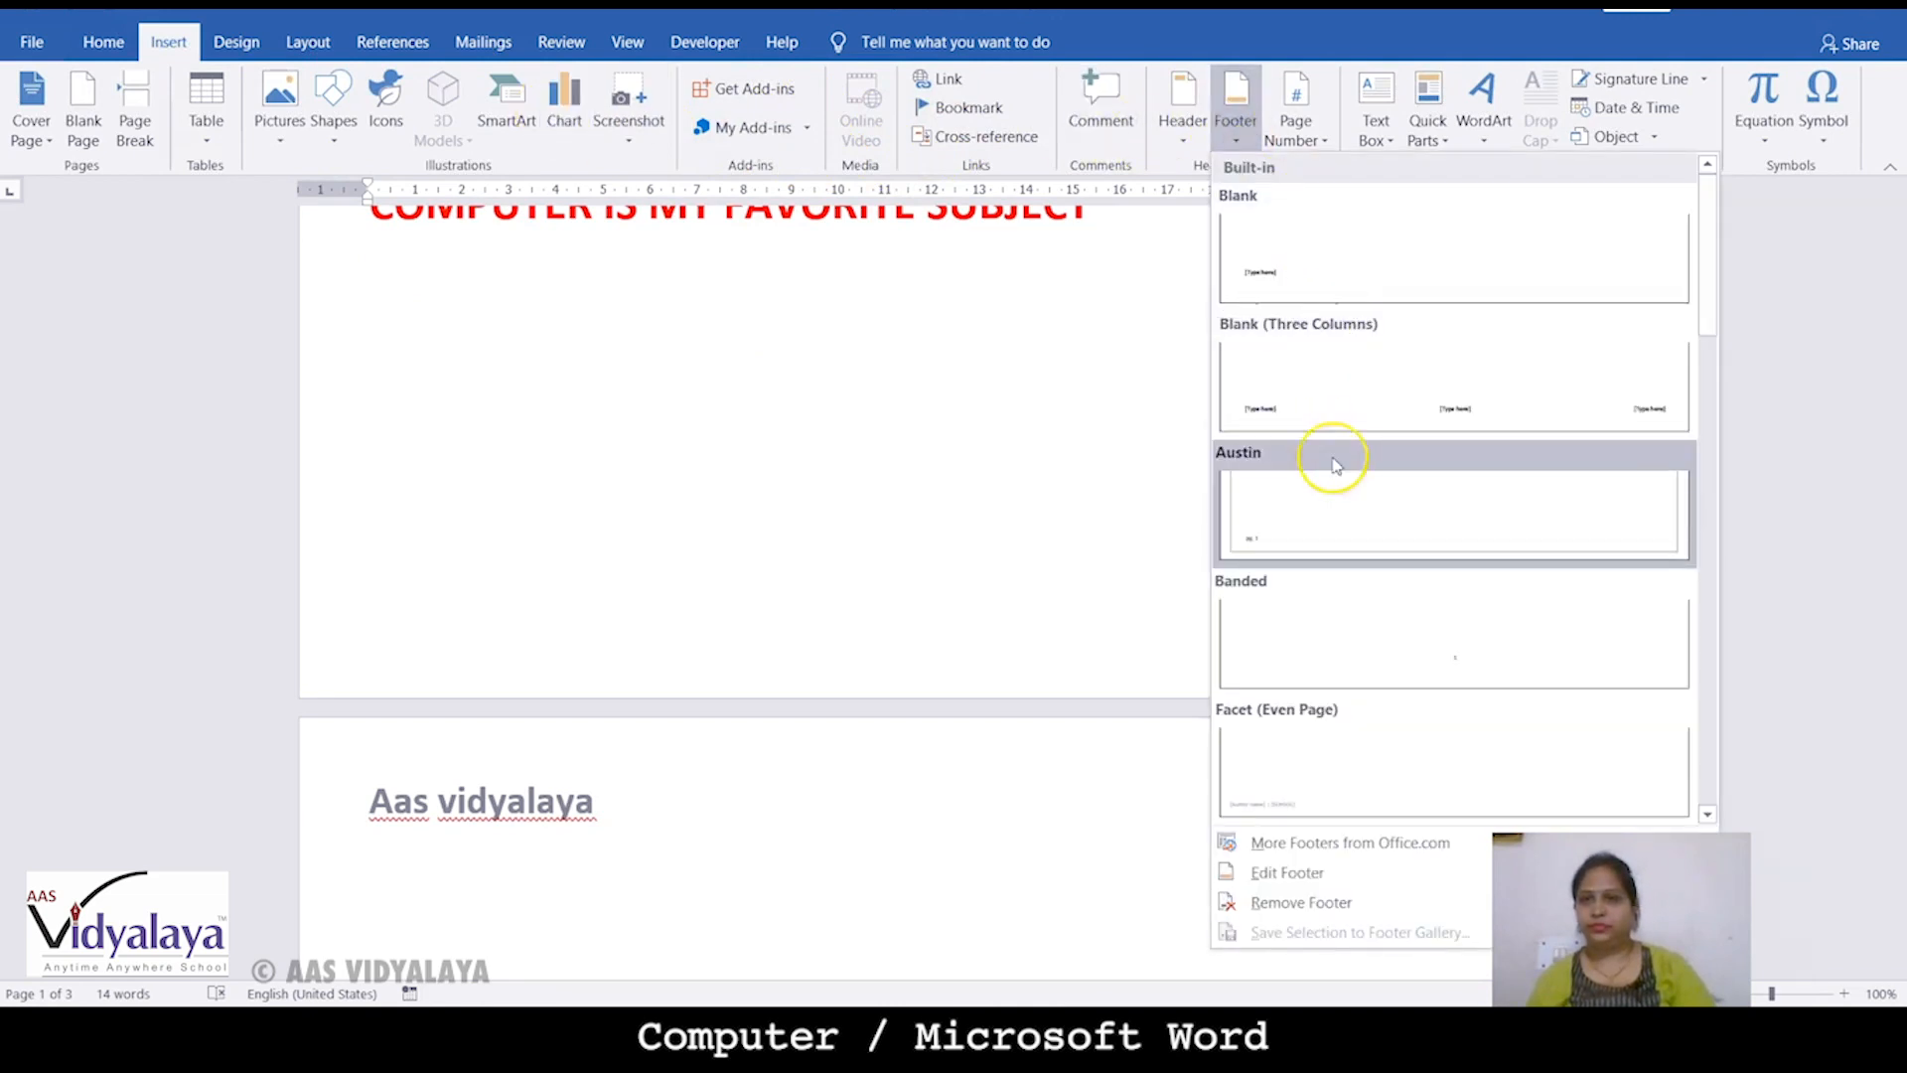
click(1343, 264)
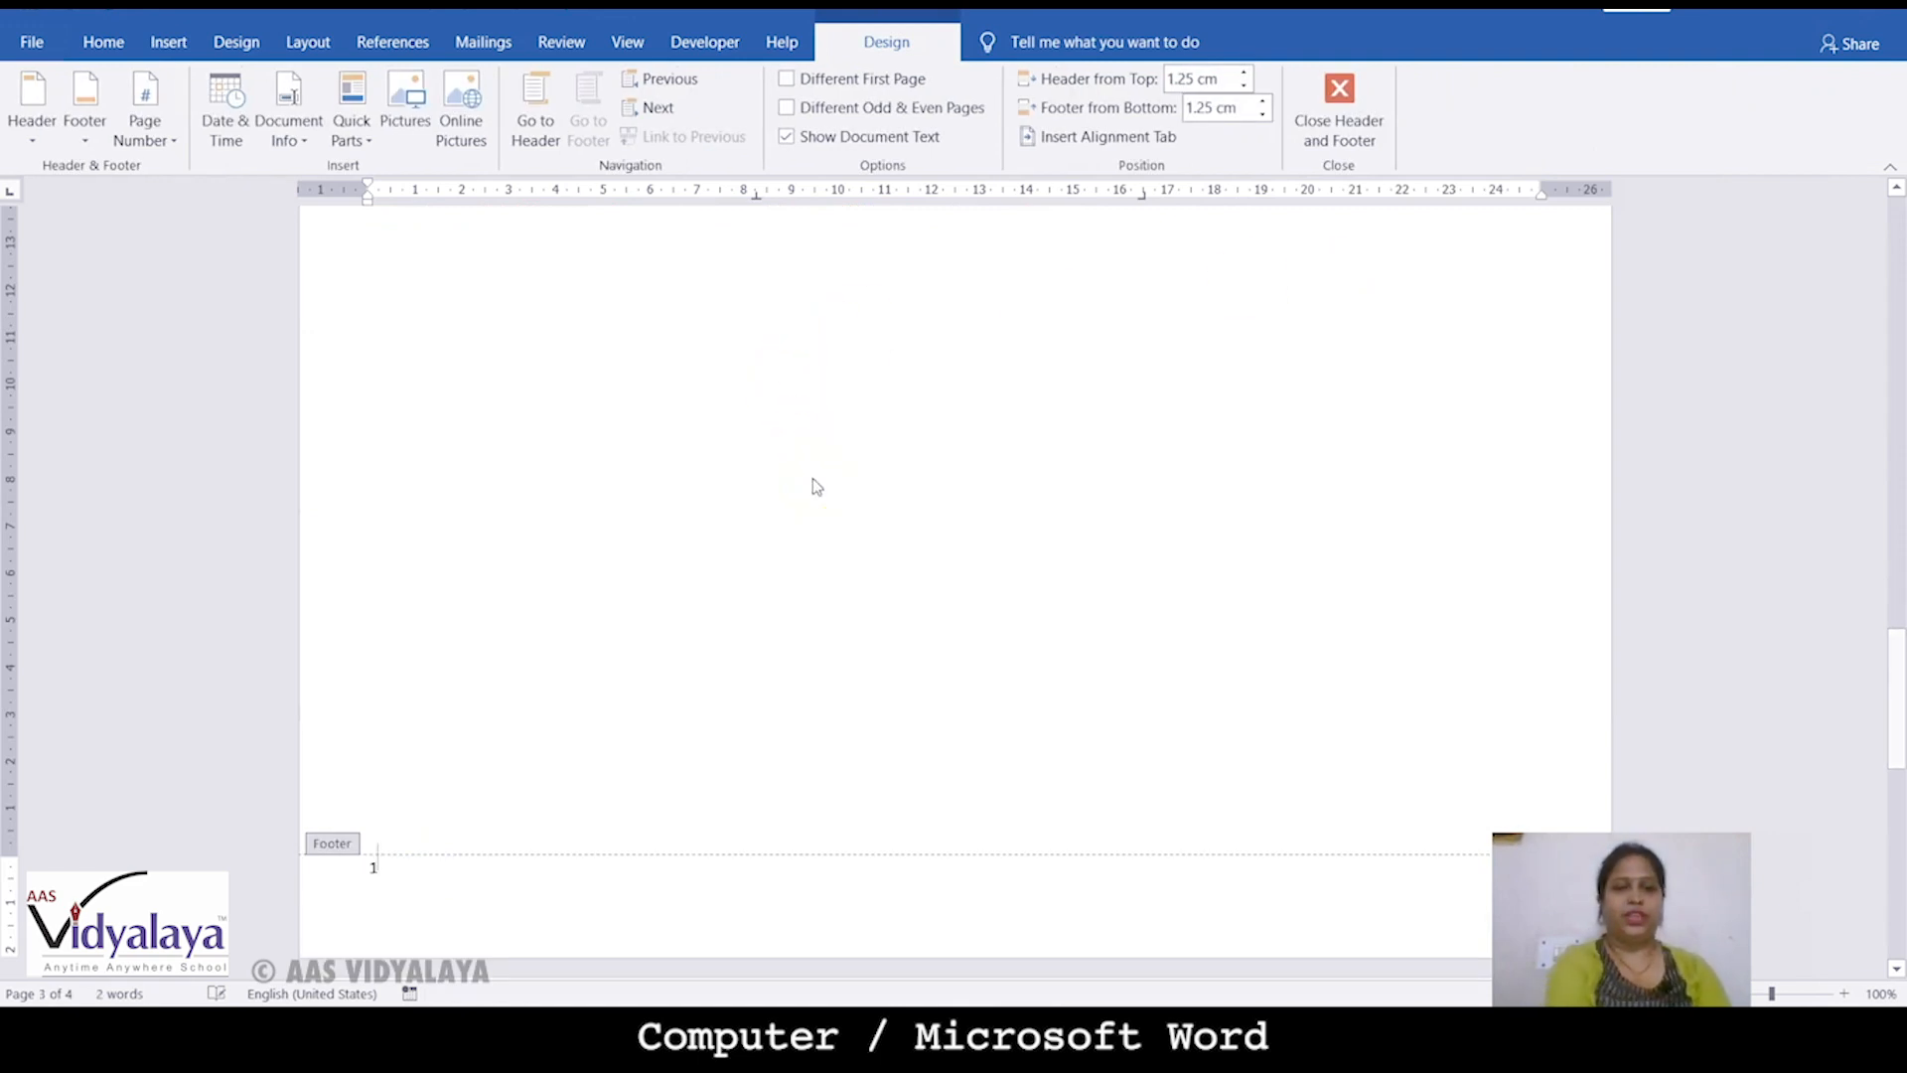
double_click(719, 583)
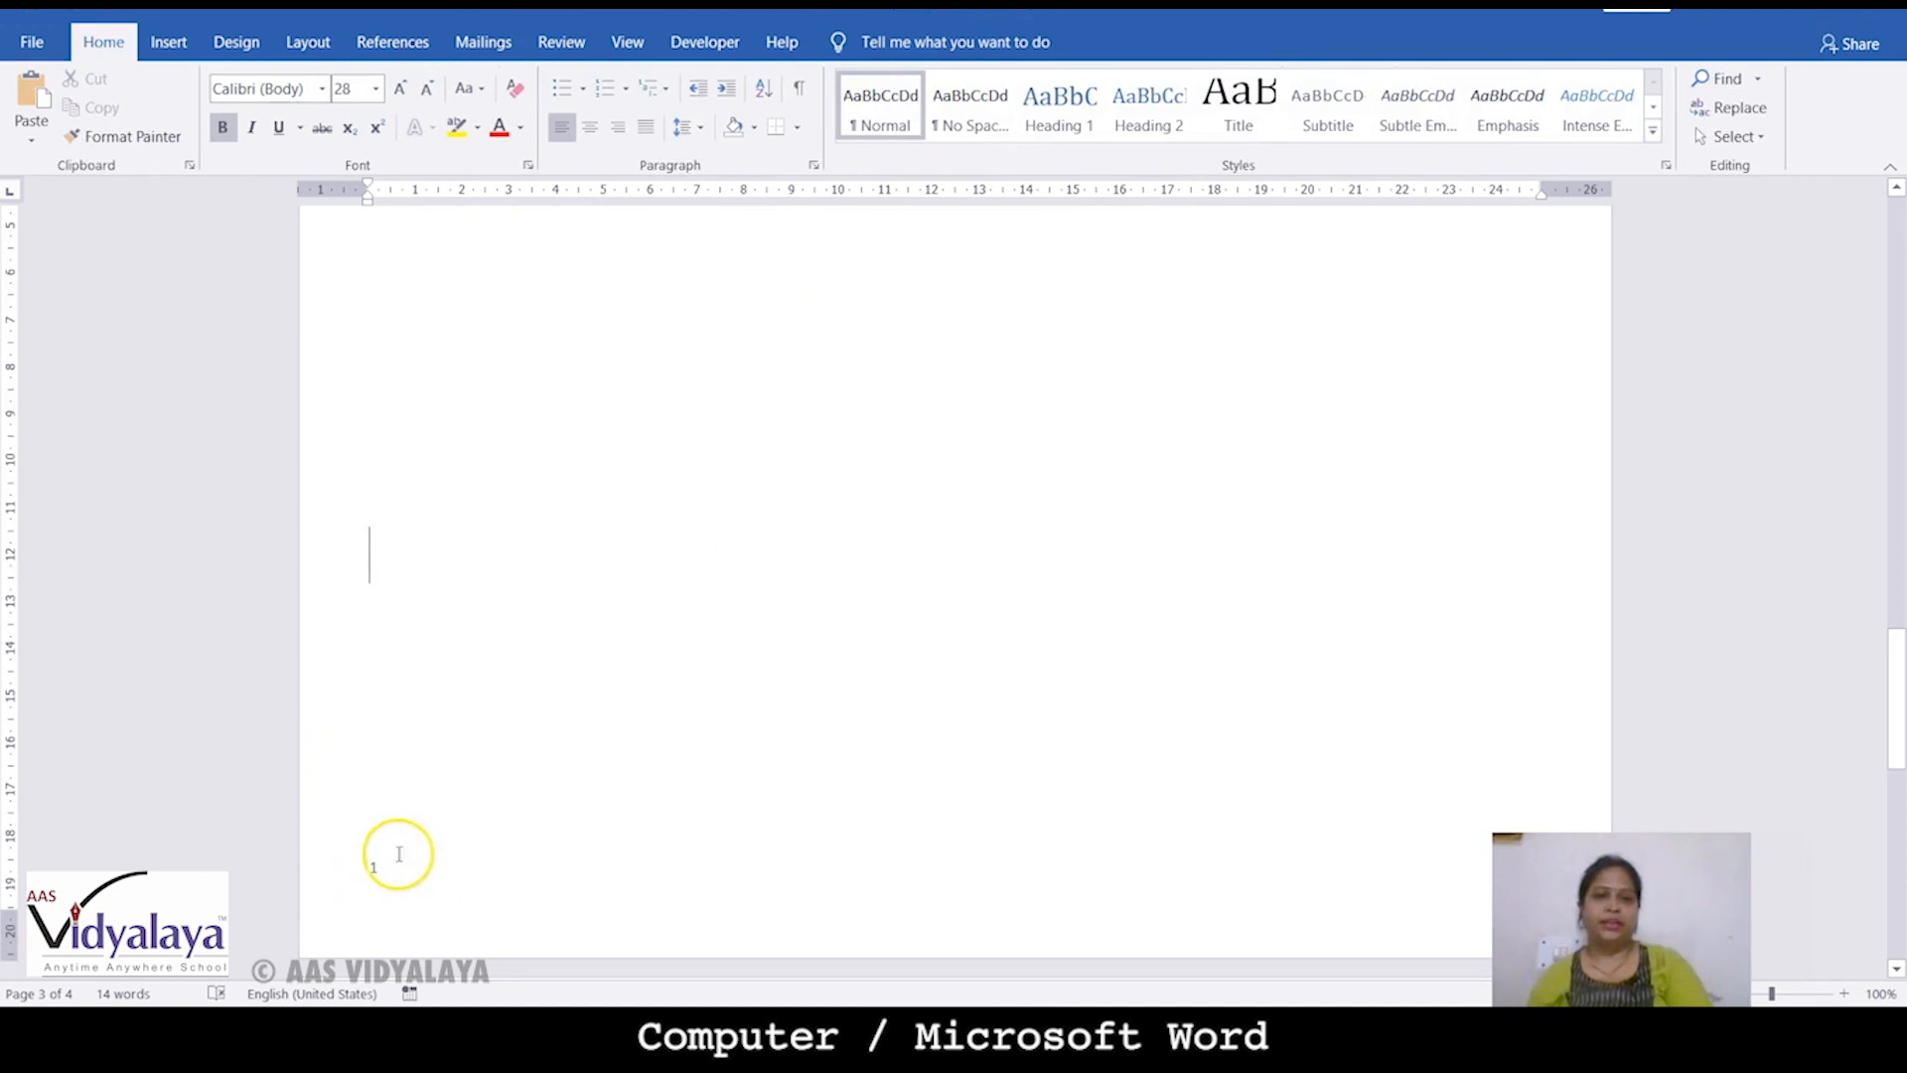
Examine the header and footer text on each page of the document
scroll(442, 693, down, 6)
scroll(452, 691, down, 2)
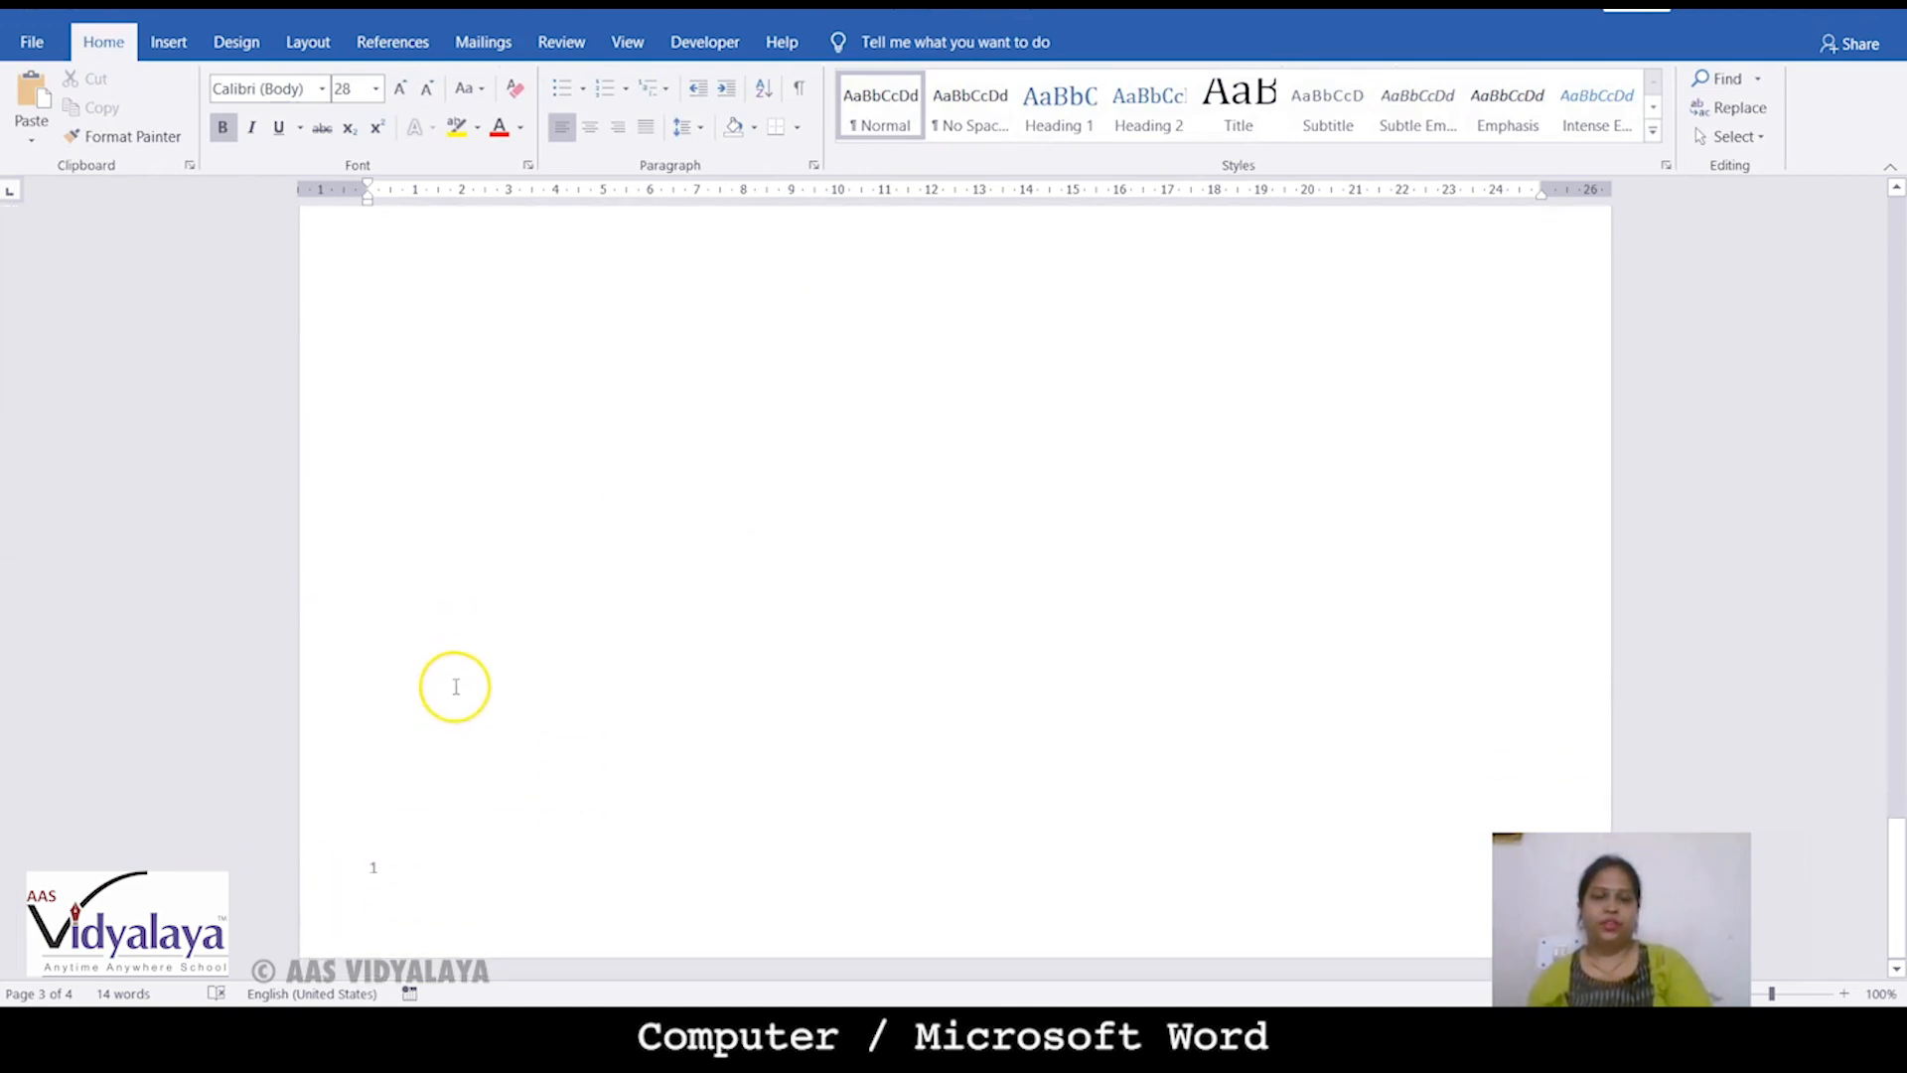
scroll(456, 686, up, 2)
scroll(452, 690, down, 6)
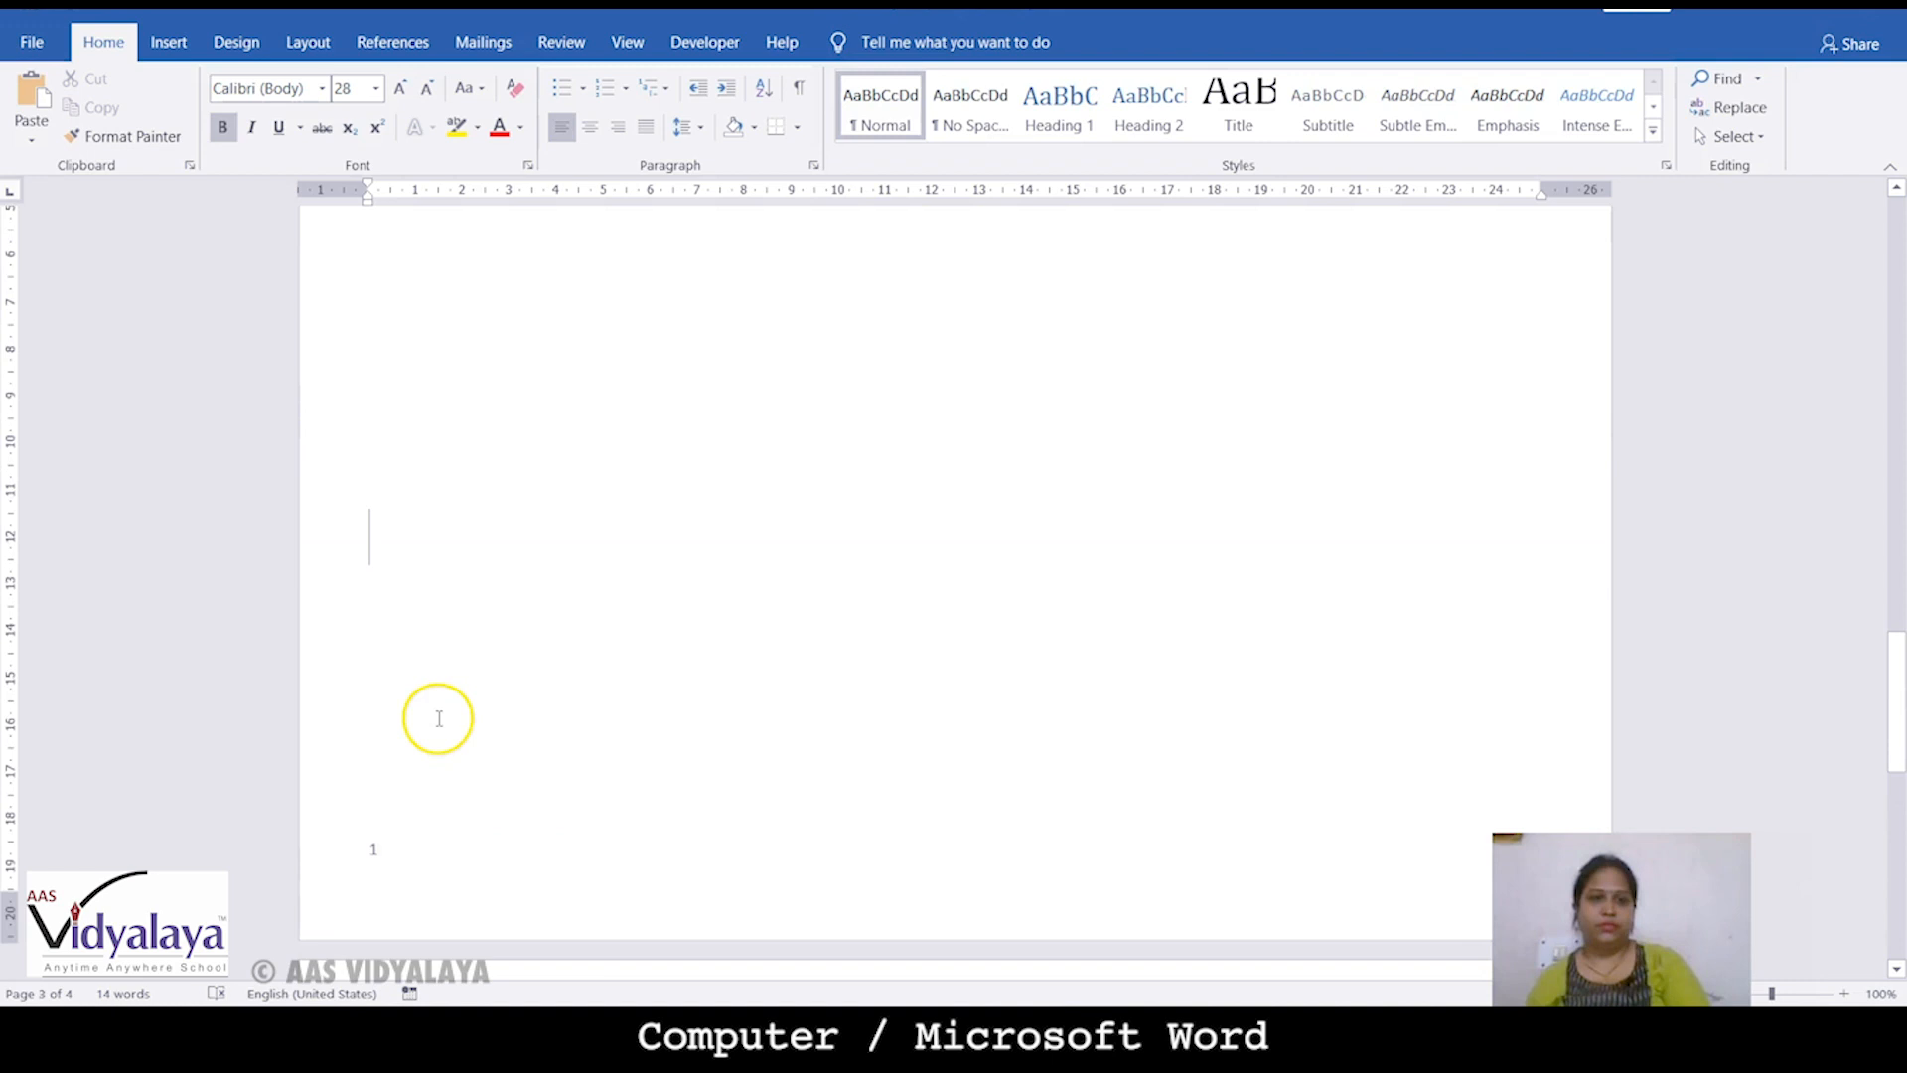
scroll(444, 698, up, 10)
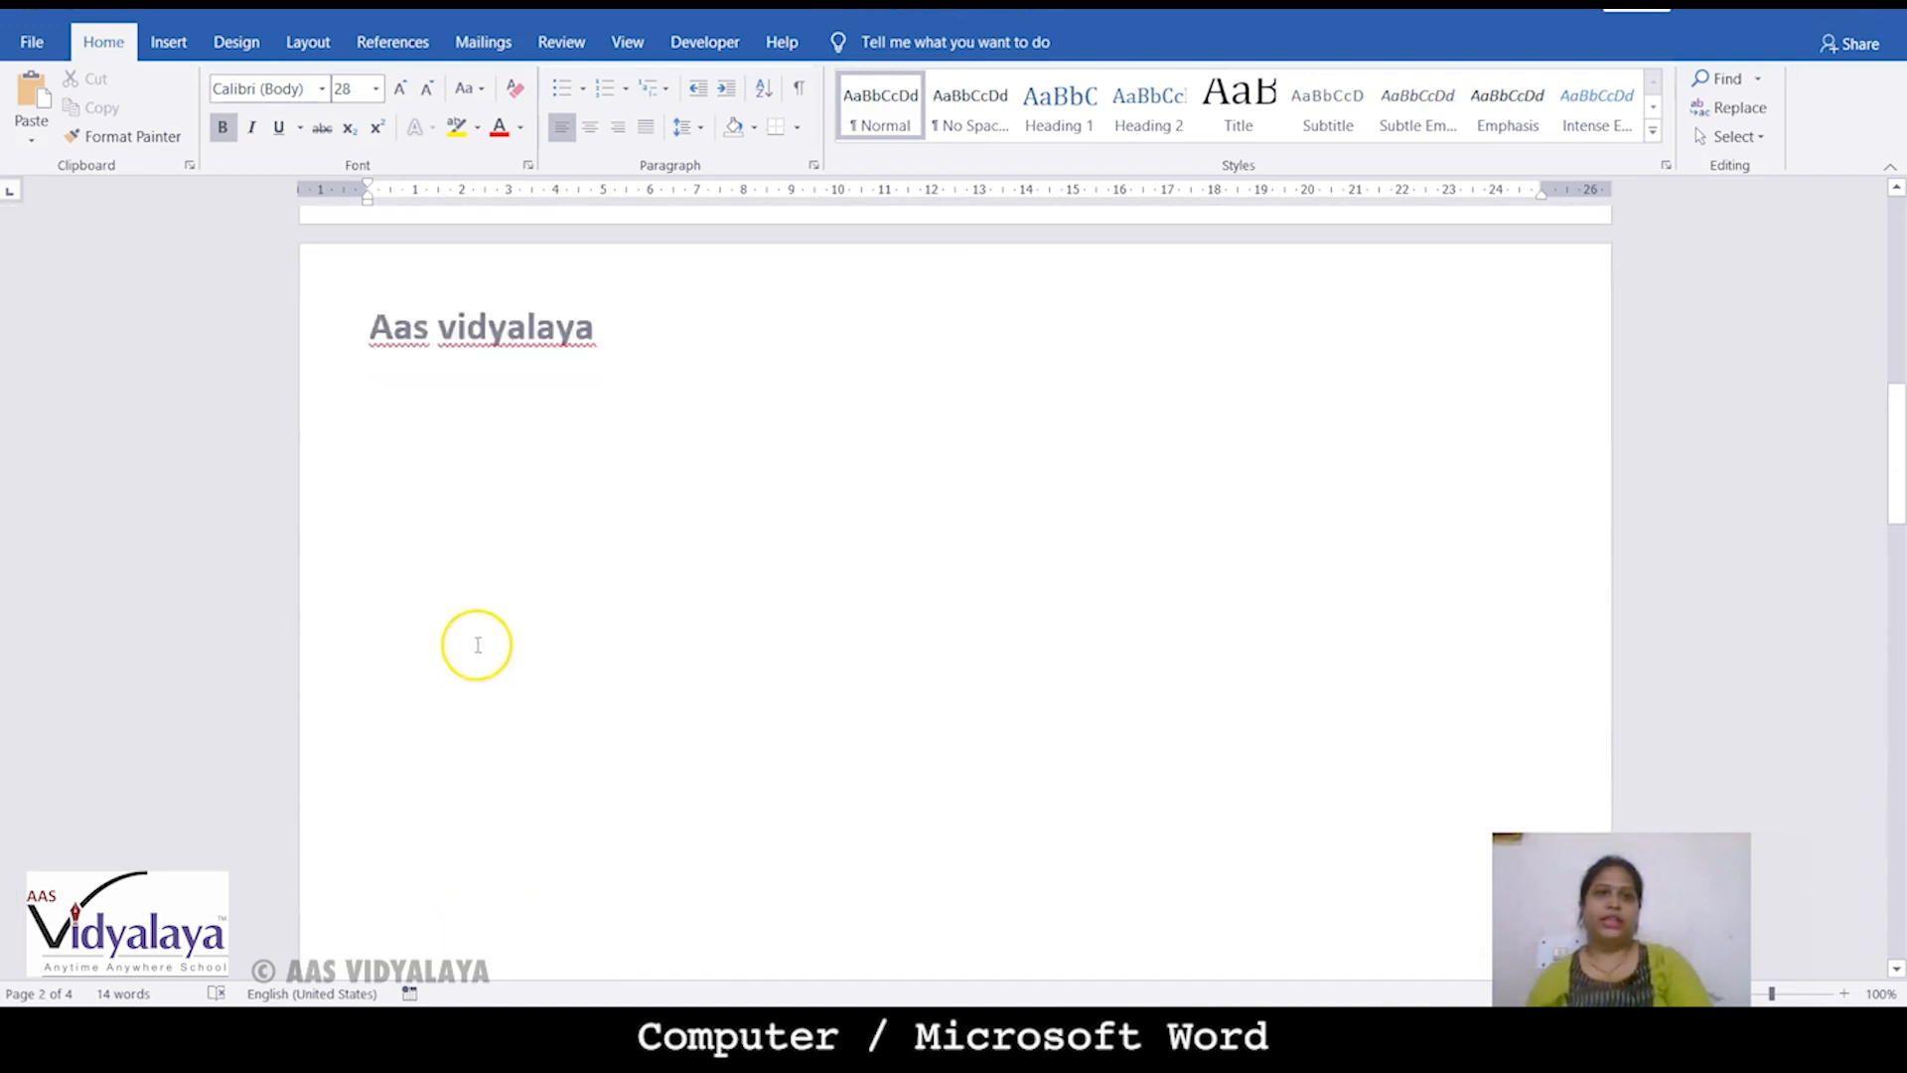
scroll(478, 643, up, 3)
scroll(502, 628, down, 4)
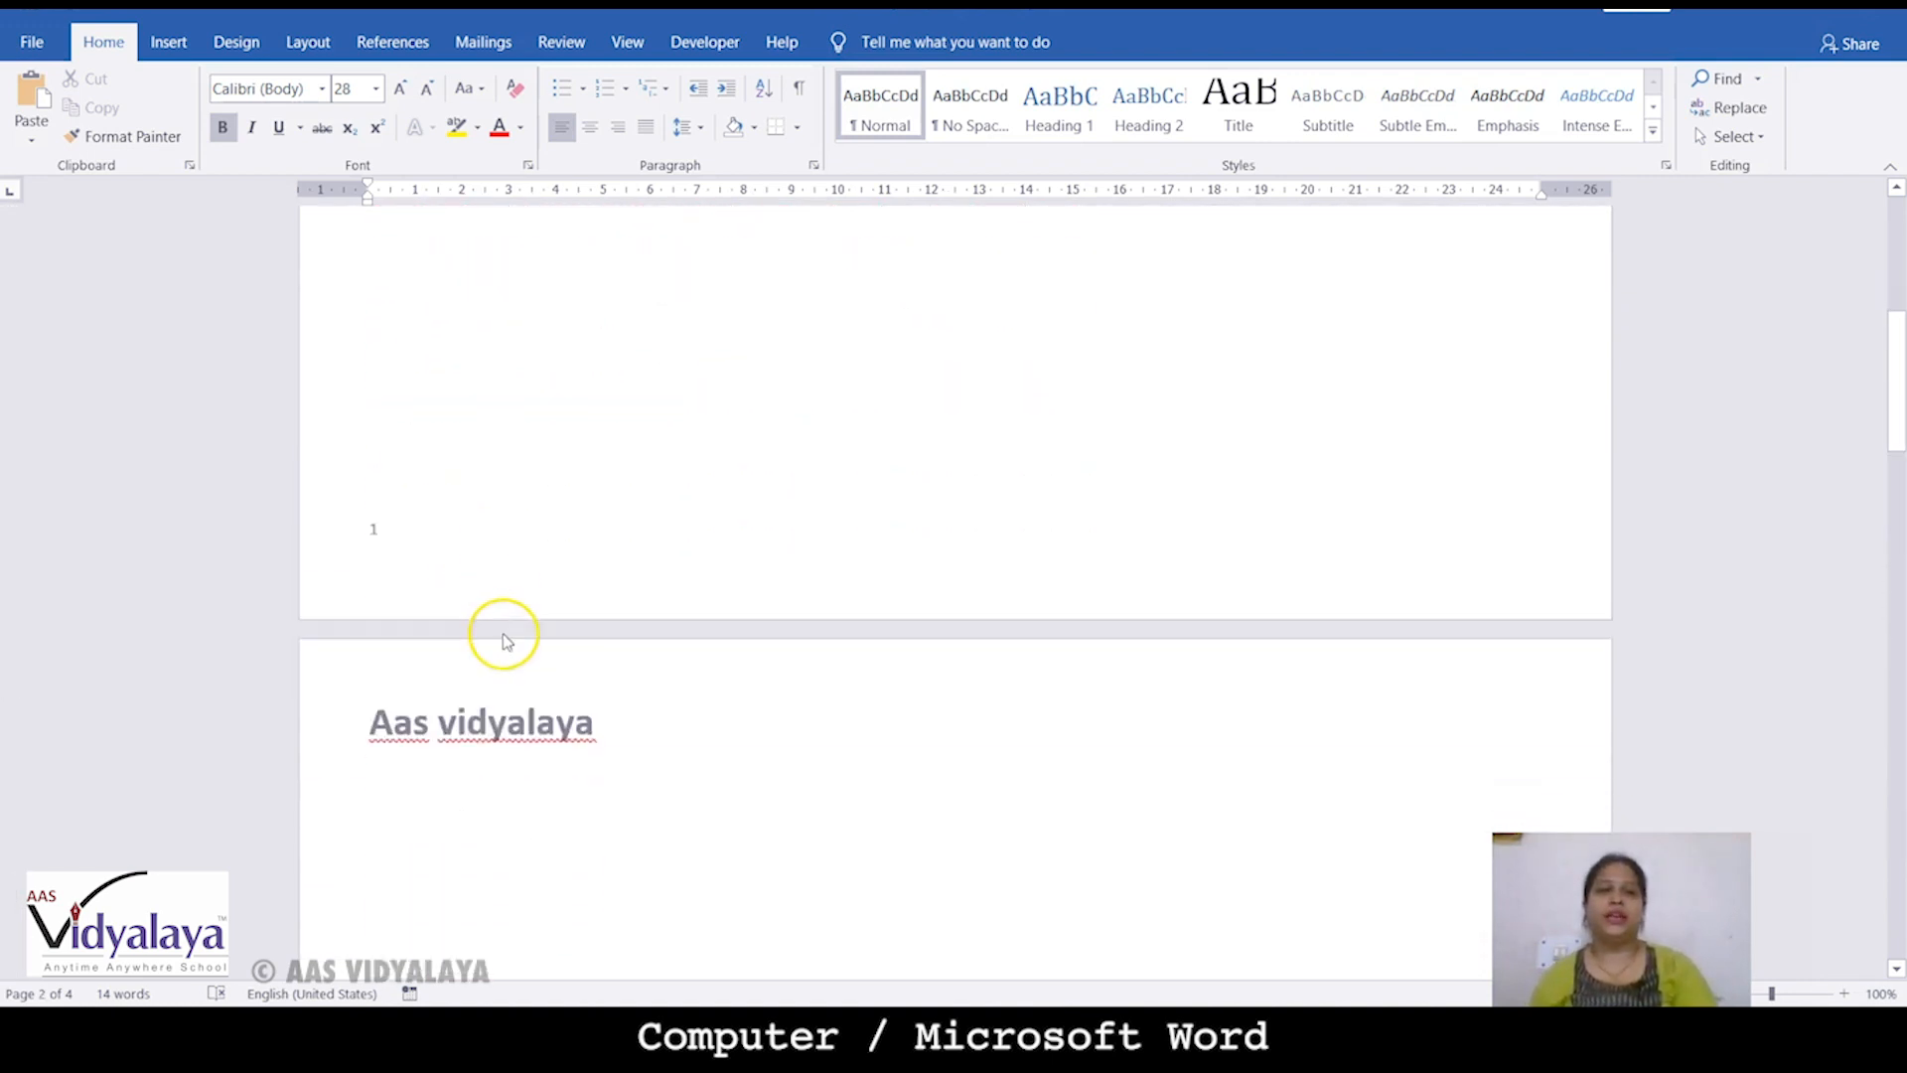
scroll(556, 486, up, 3)
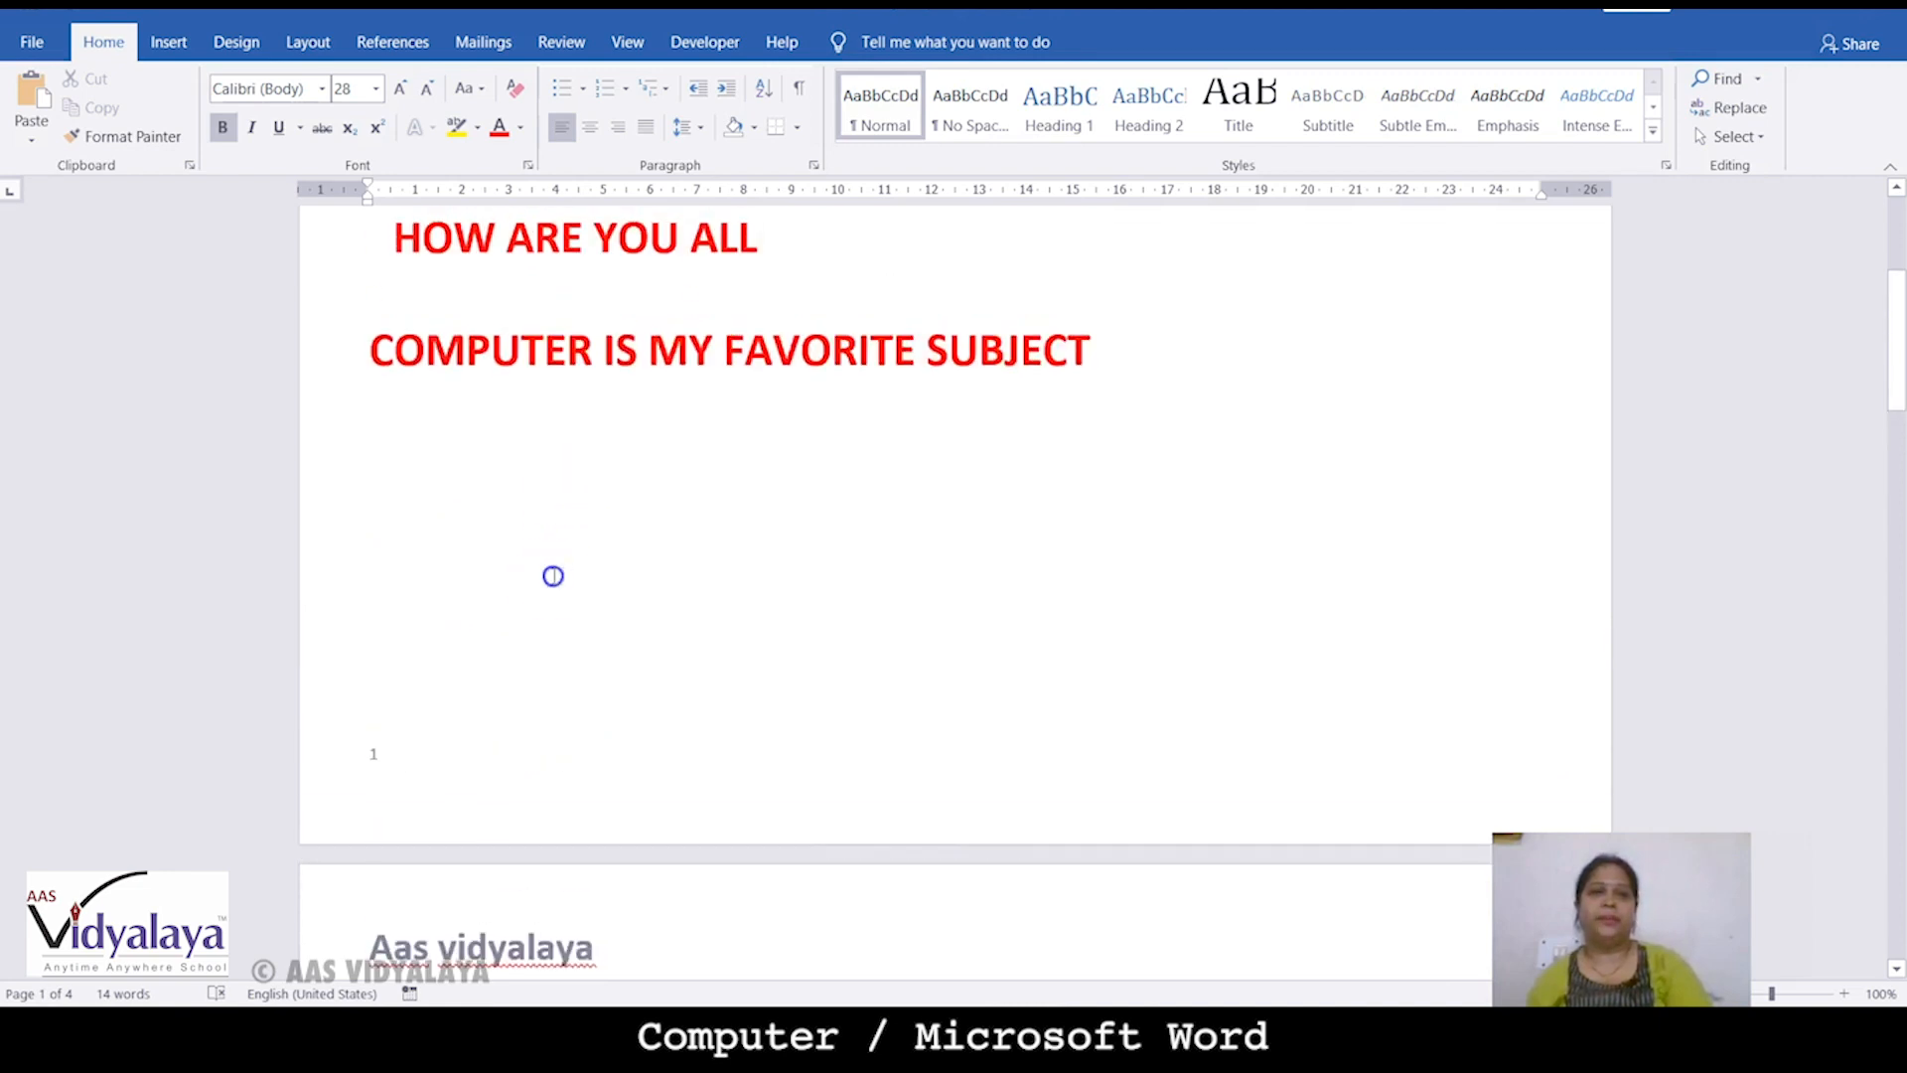
Open the footer for editing and insert a Plain Number 1 page number at the bottom of the page
click(553, 576)
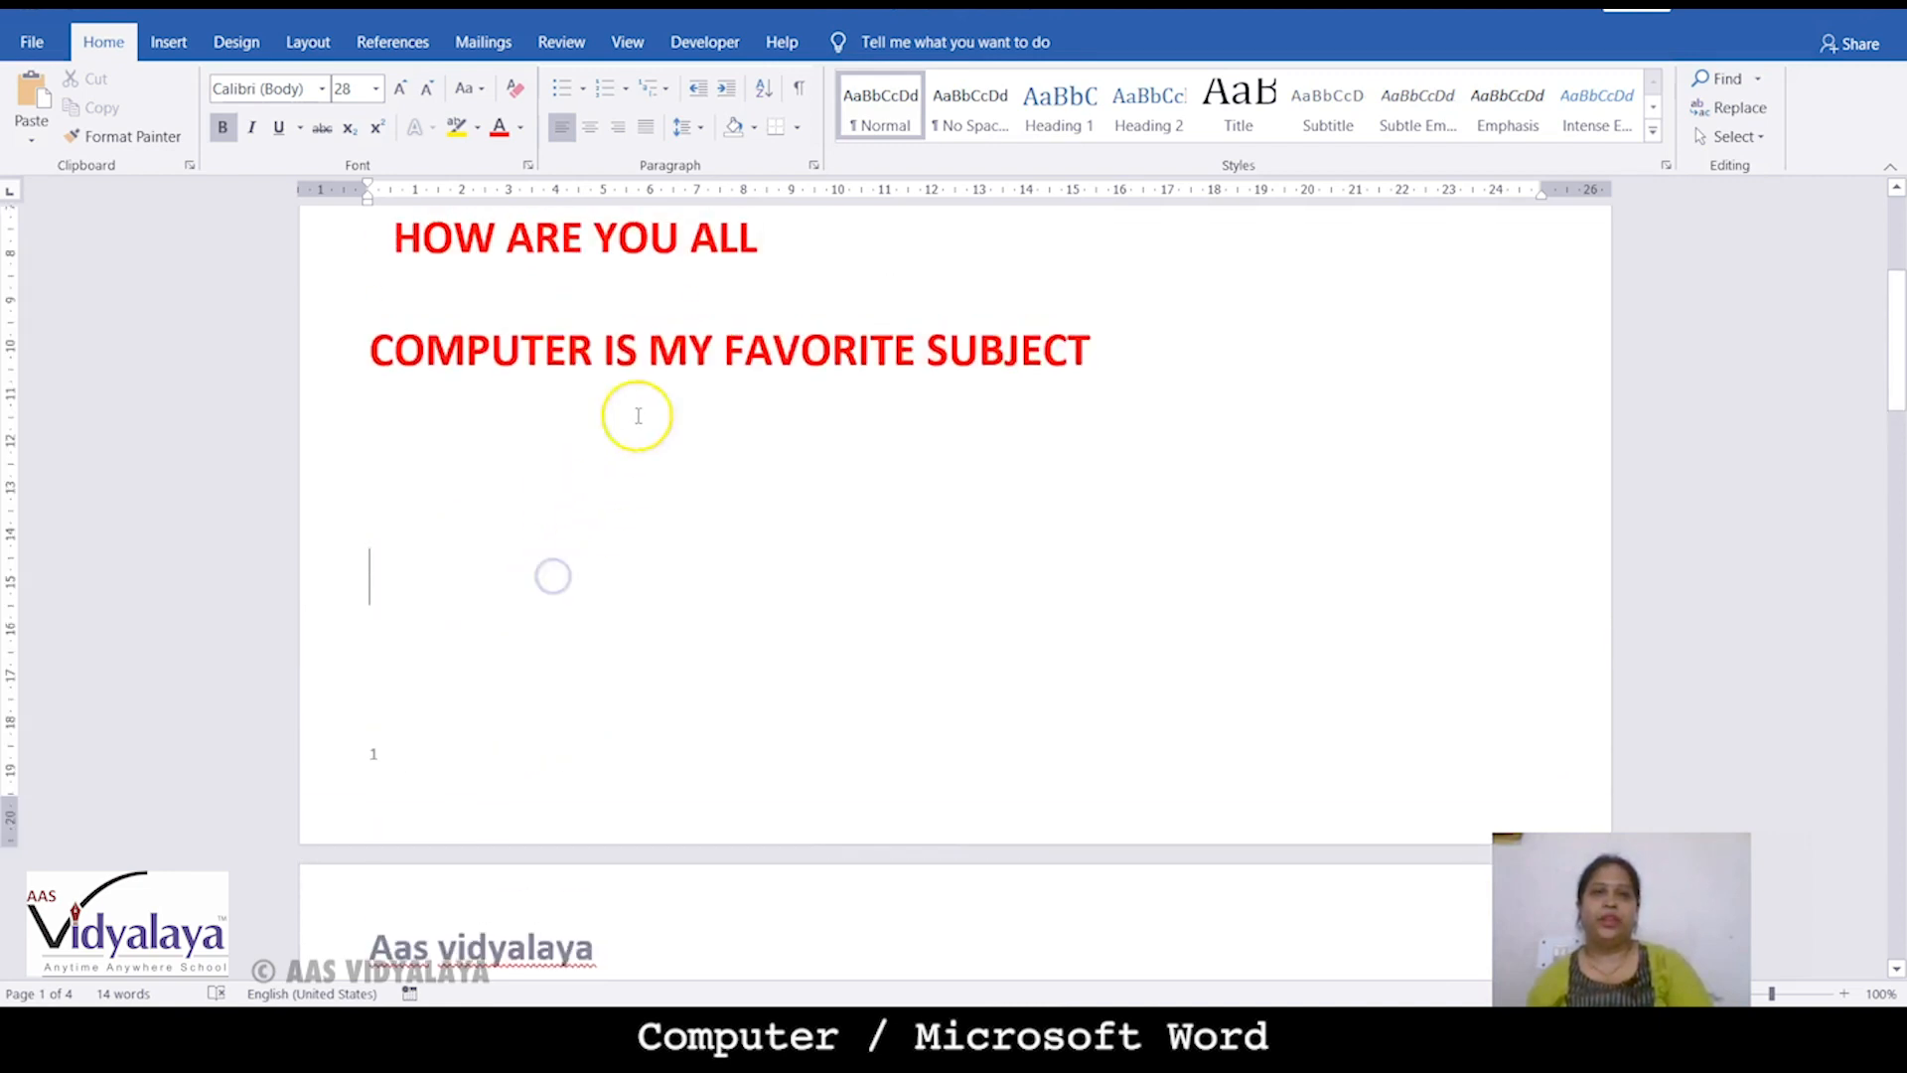
click(176, 42)
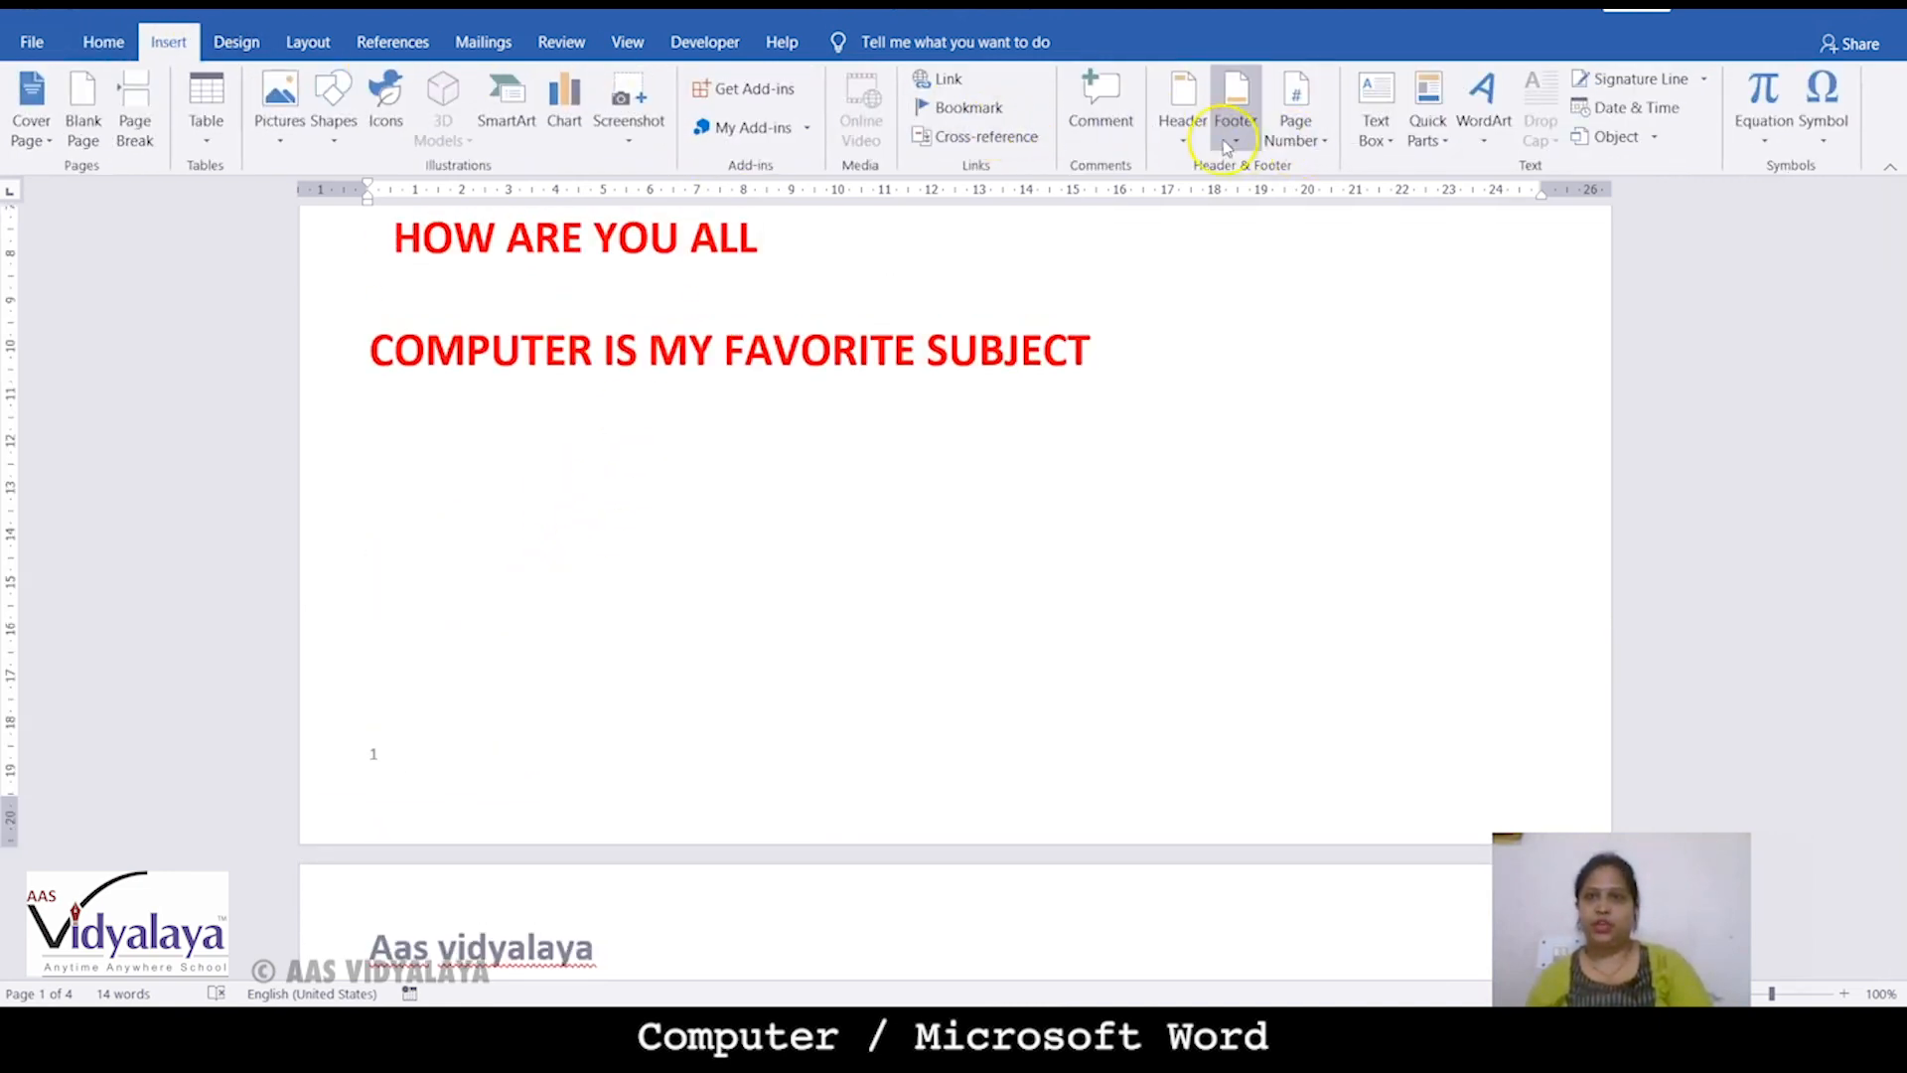
click(1232, 109)
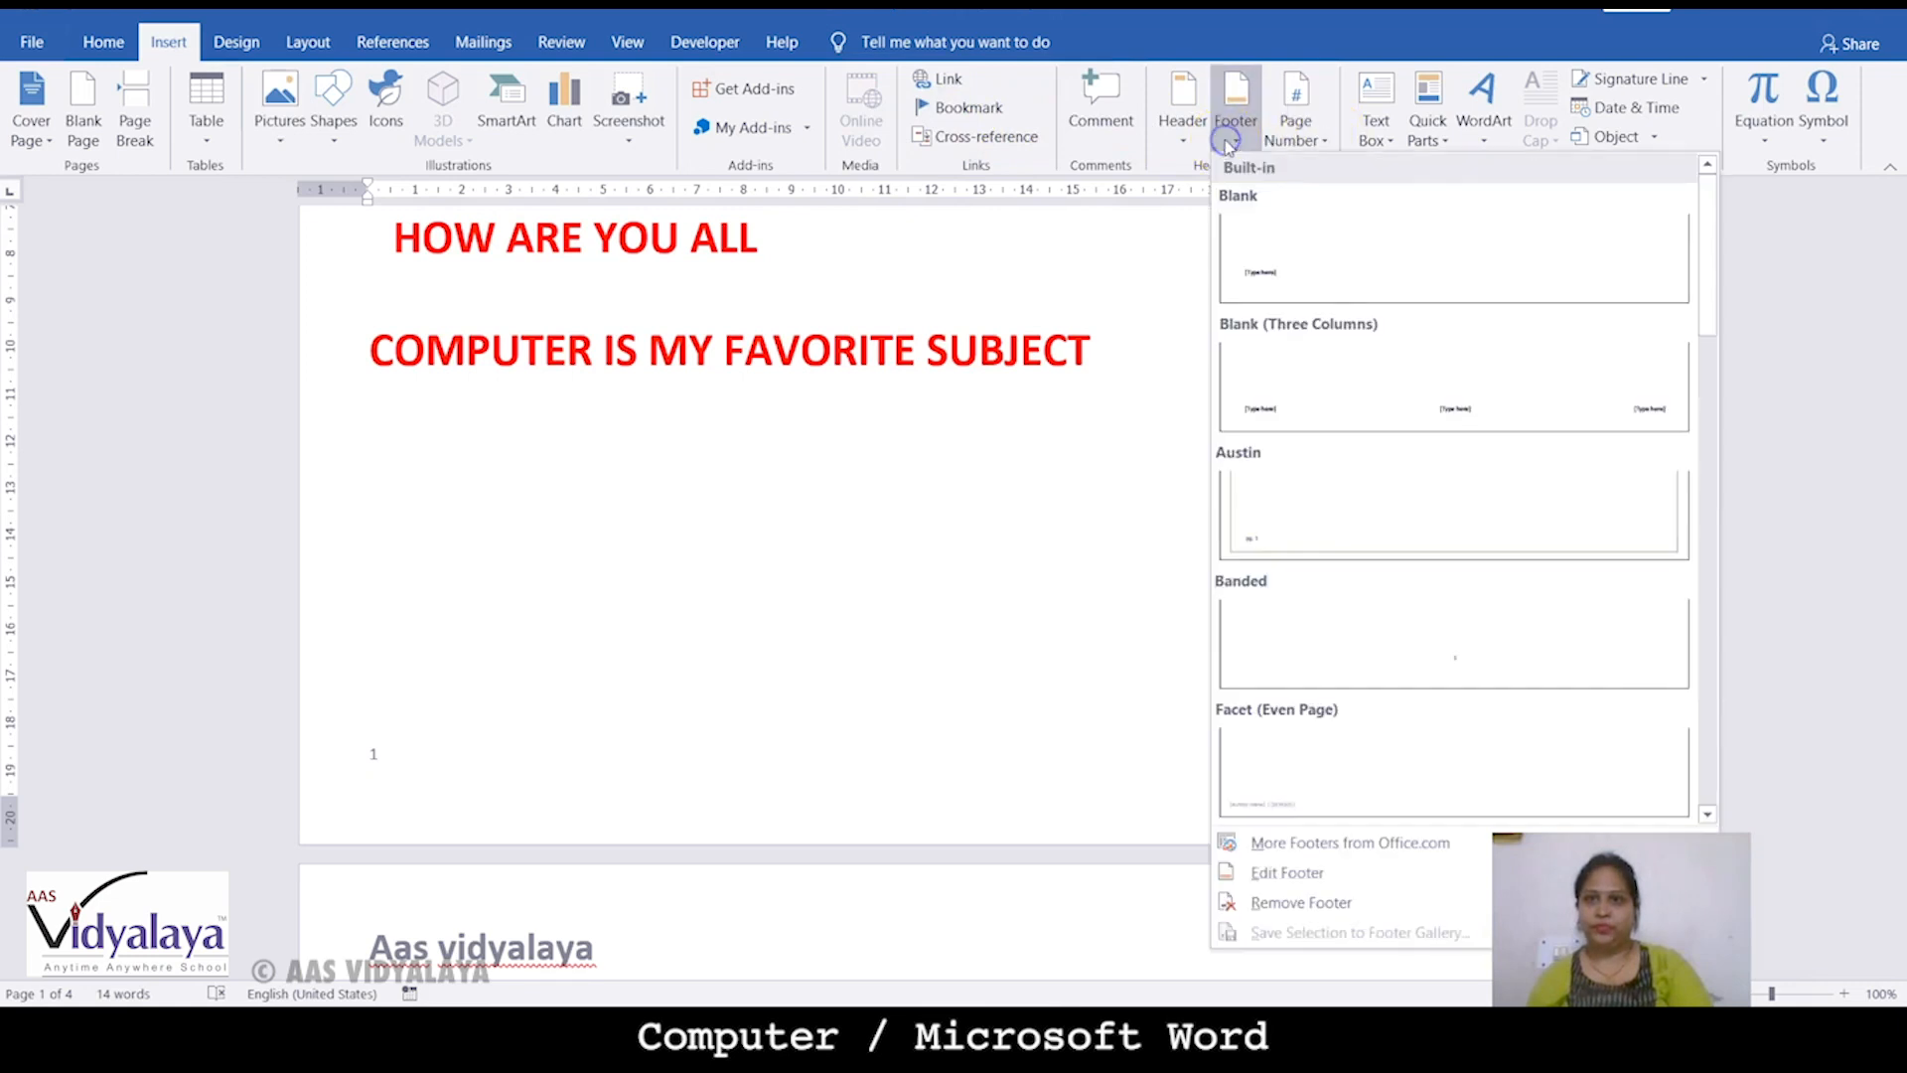
click(1356, 873)
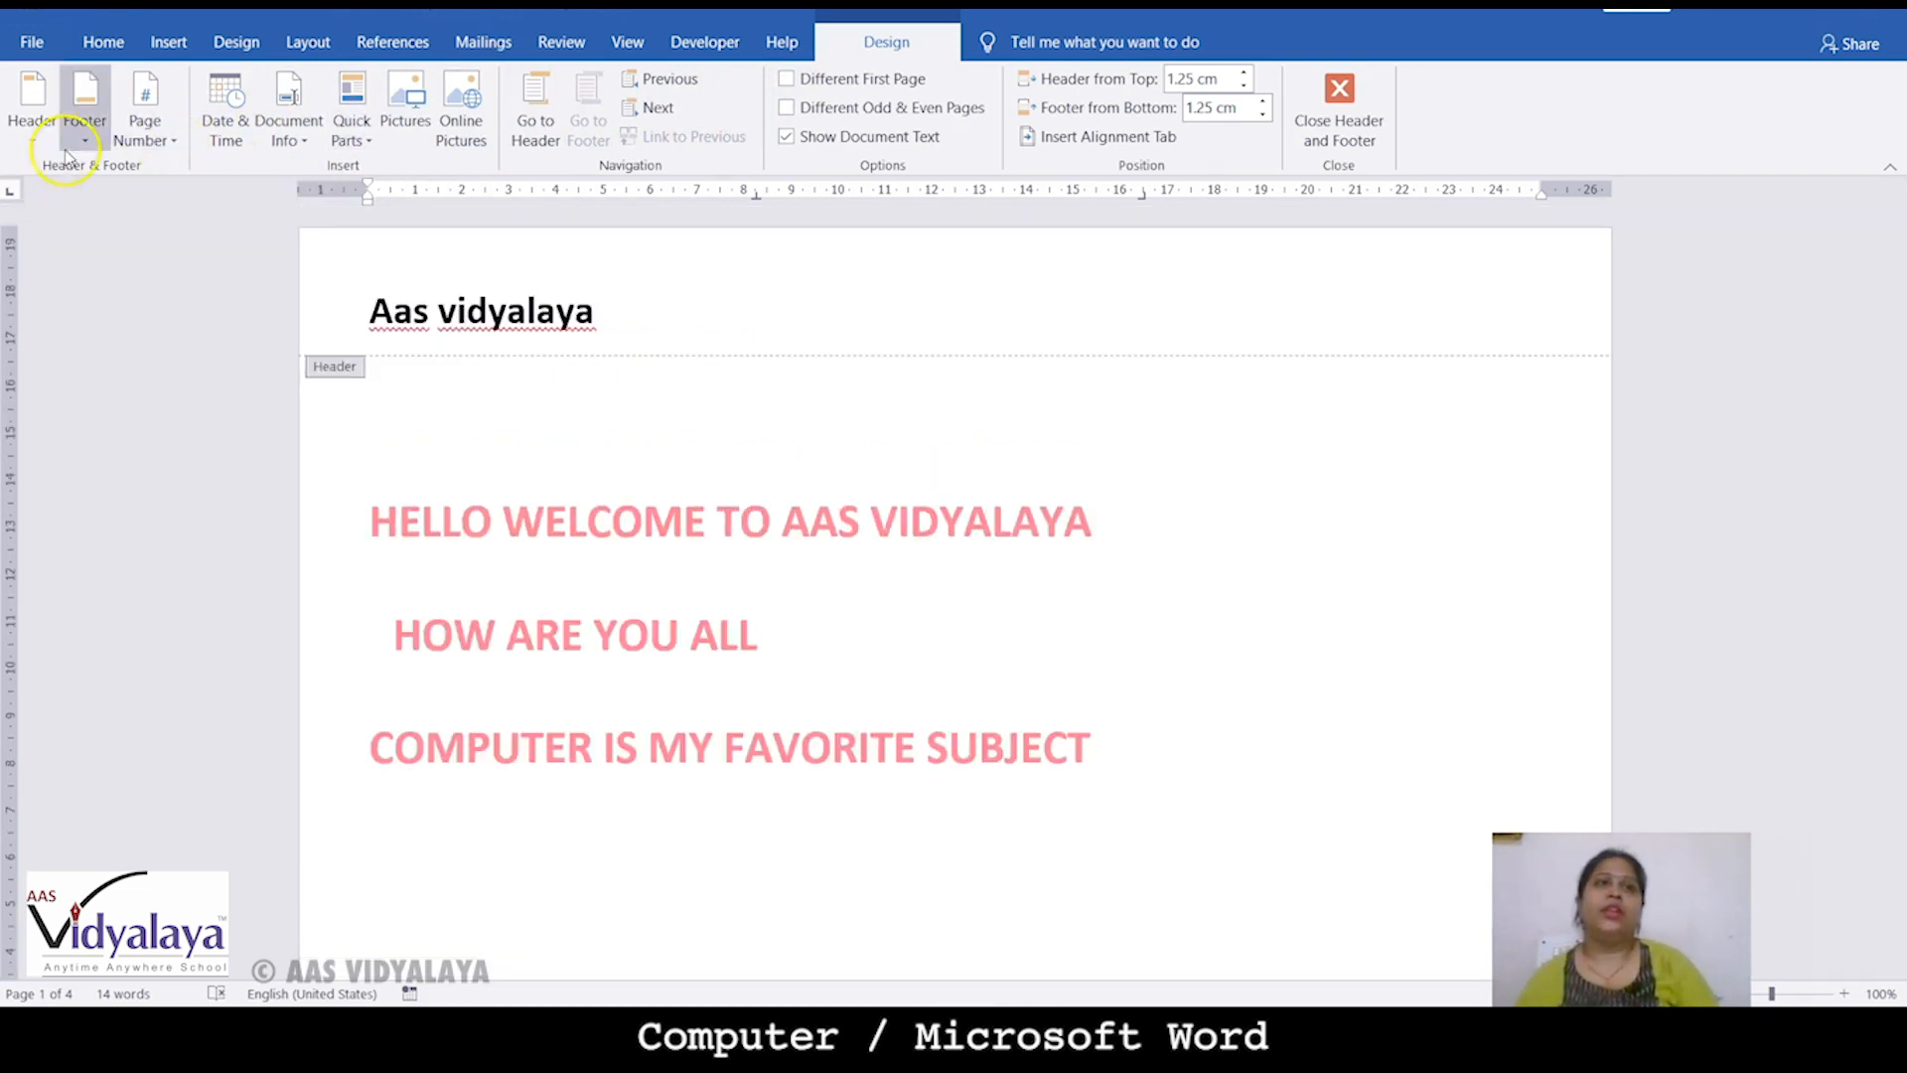
click(81, 131)
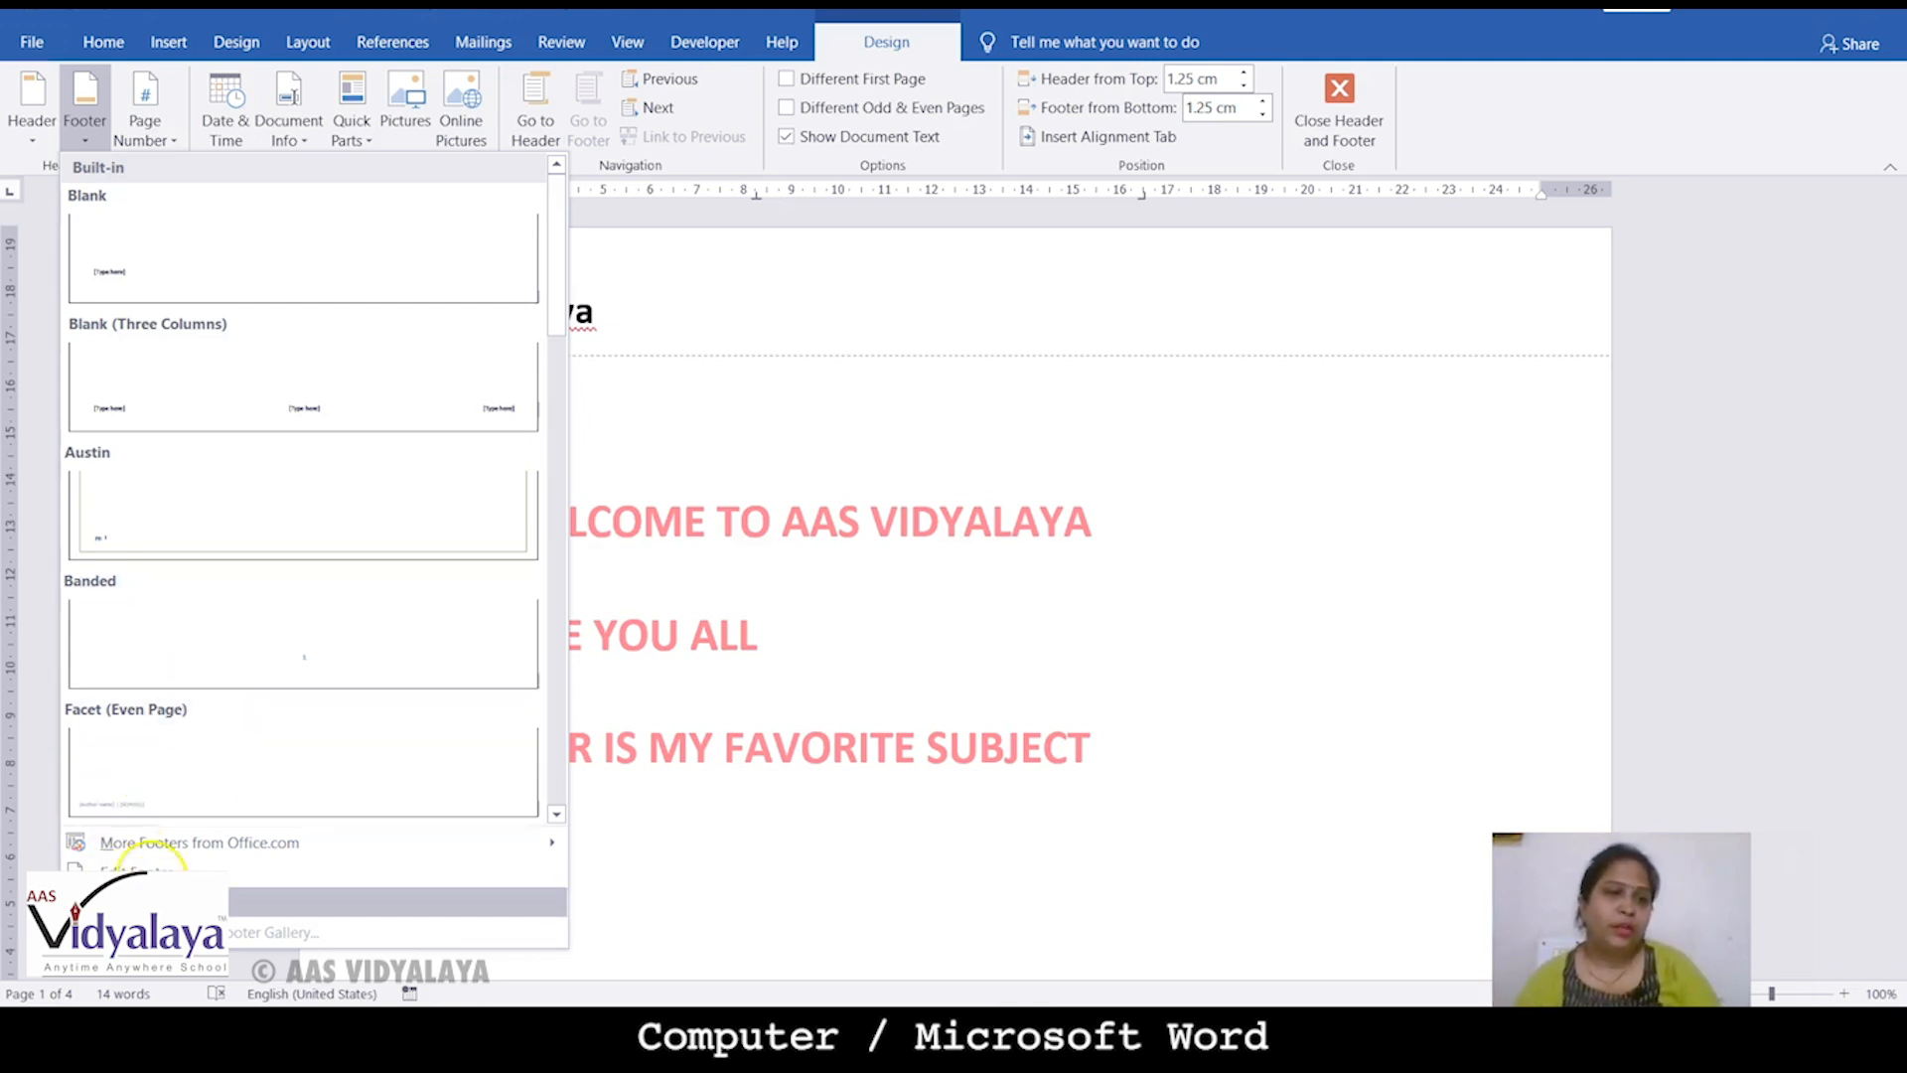
click(149, 139)
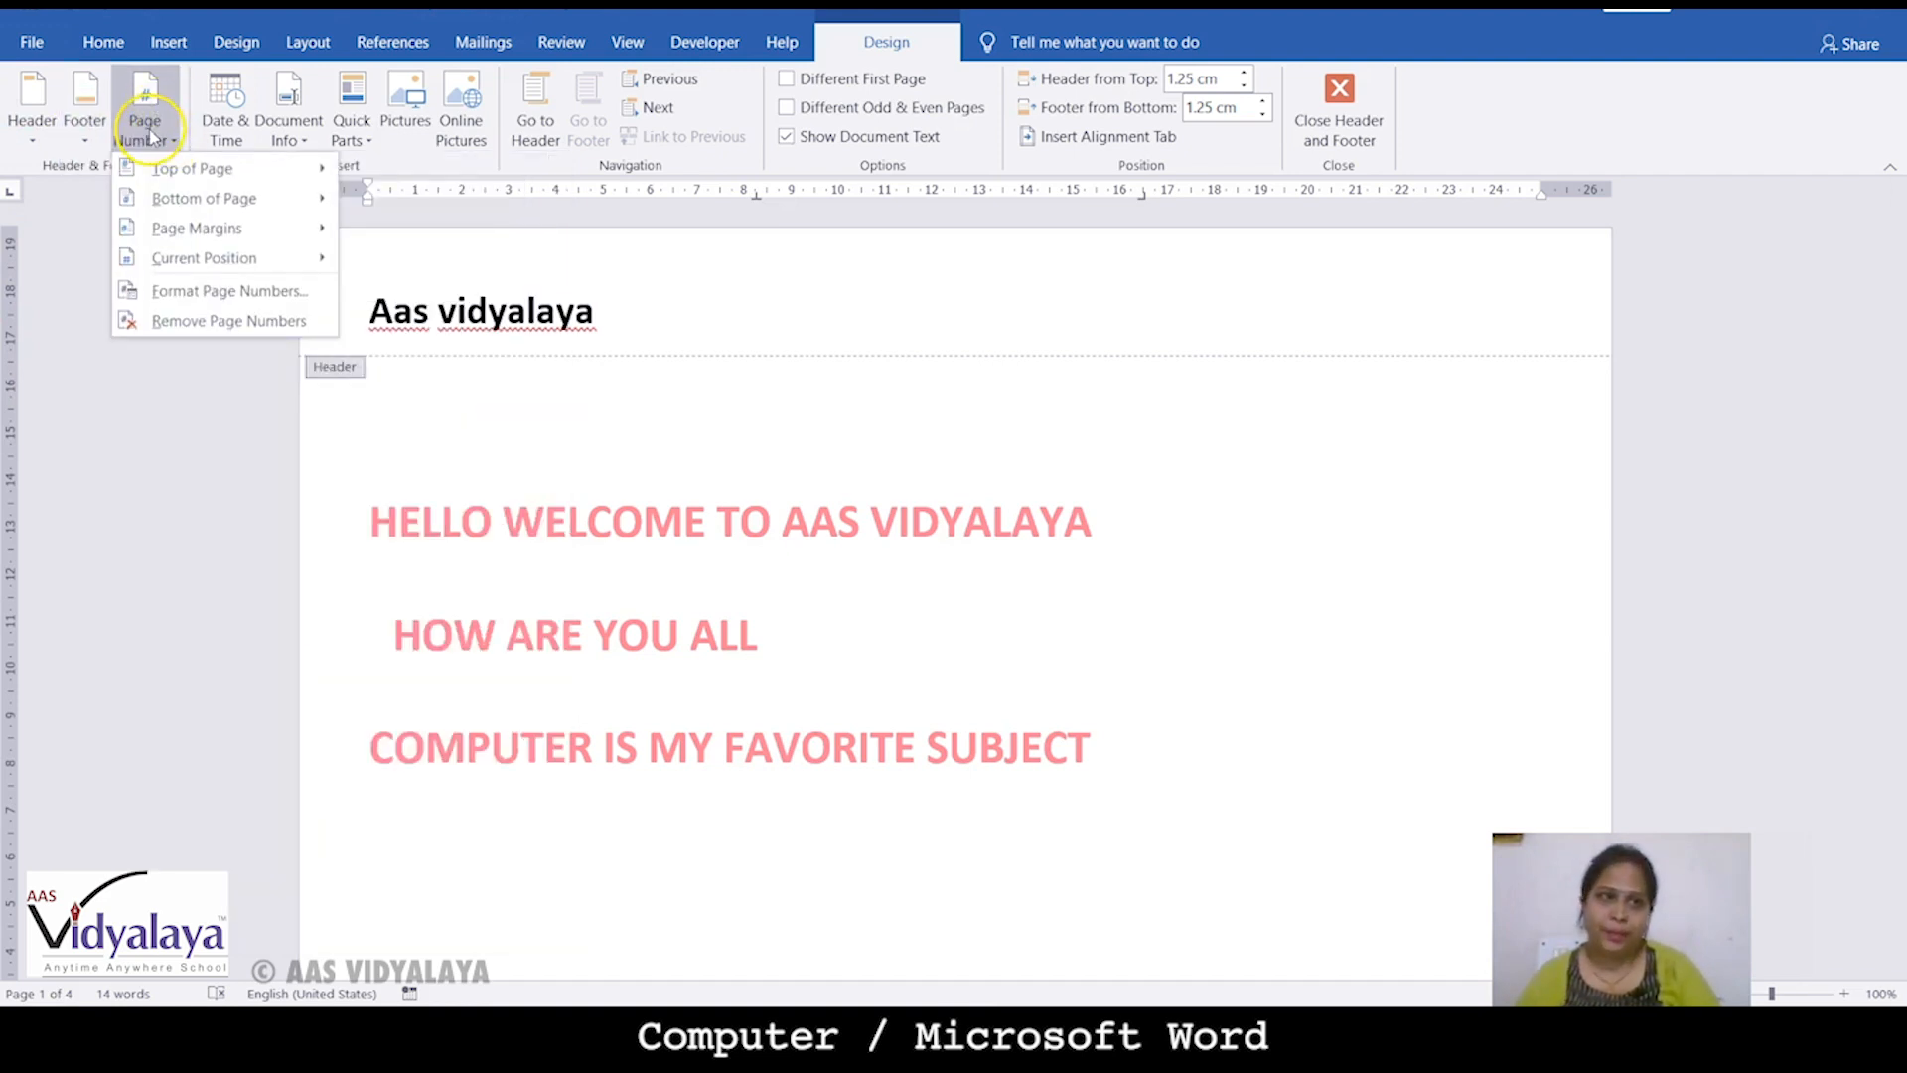
mouse_move(162, 207)
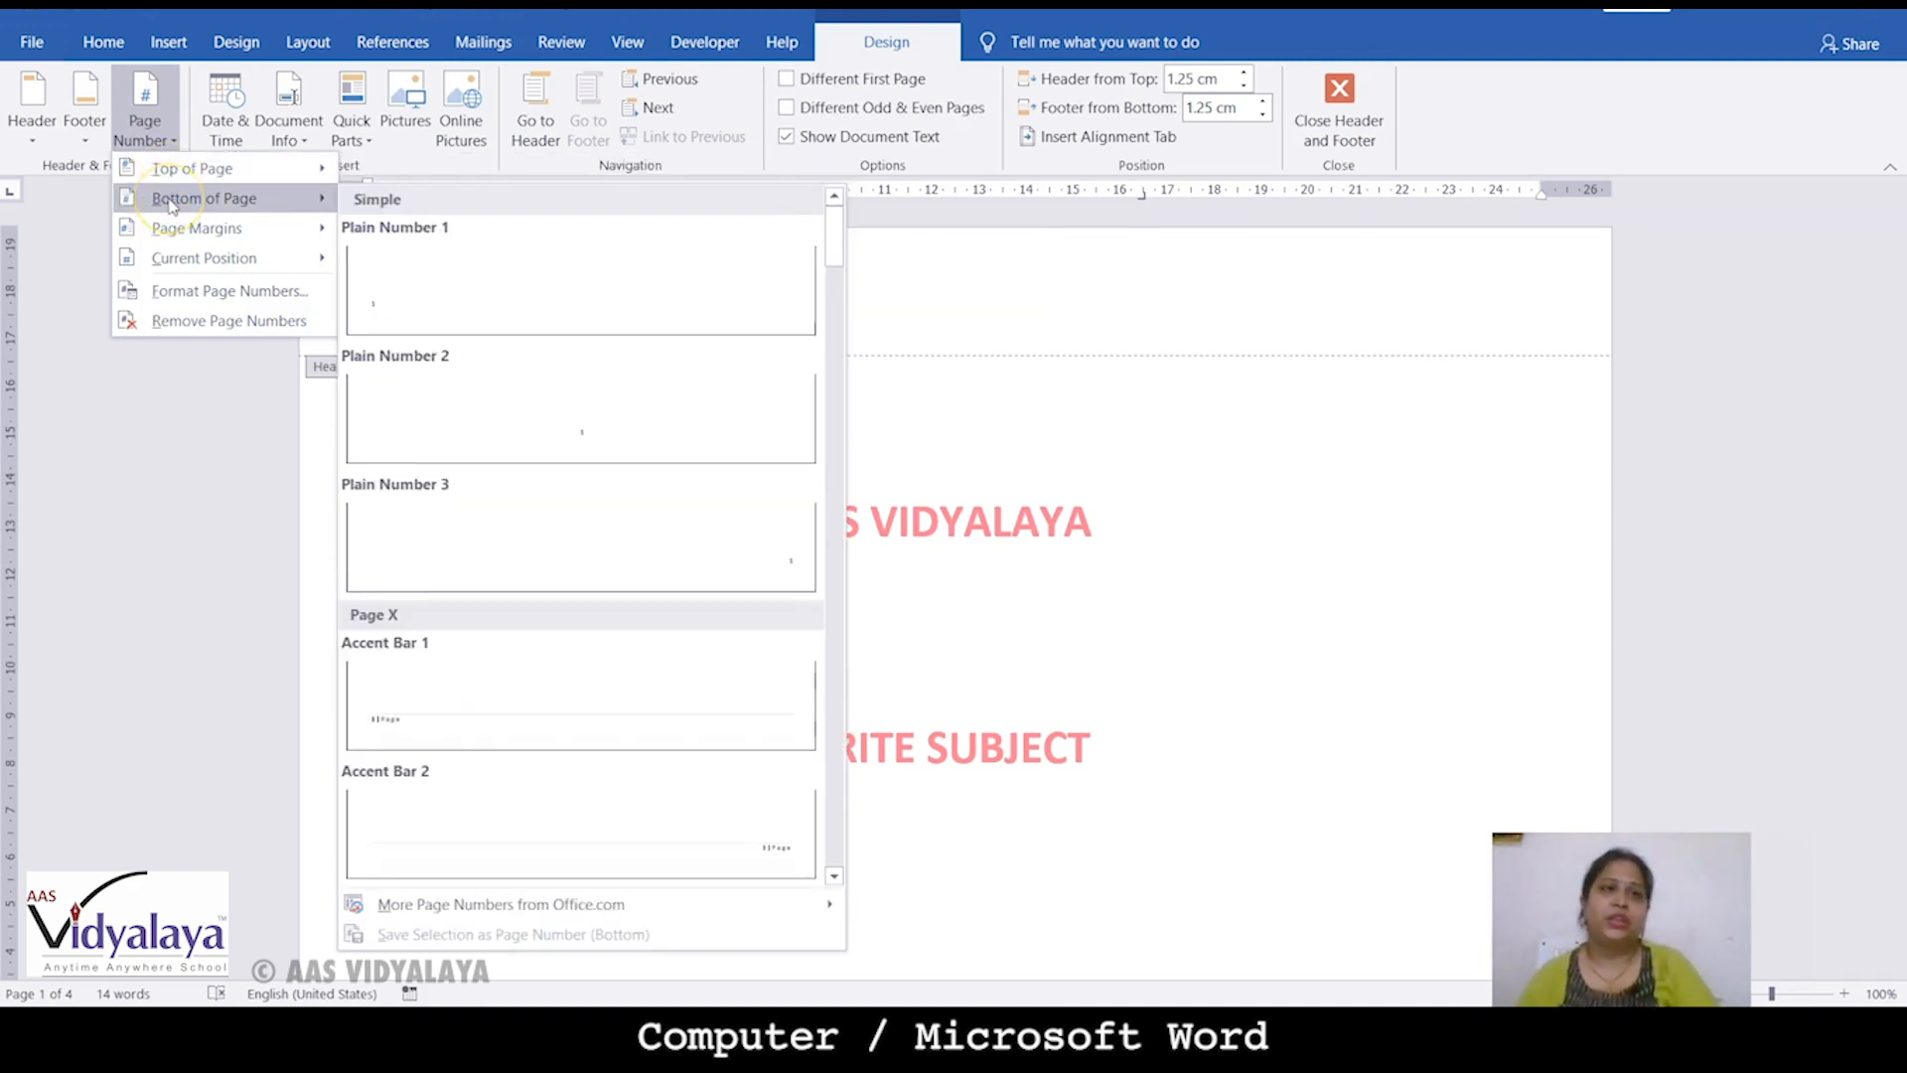
mouse_move(176, 238)
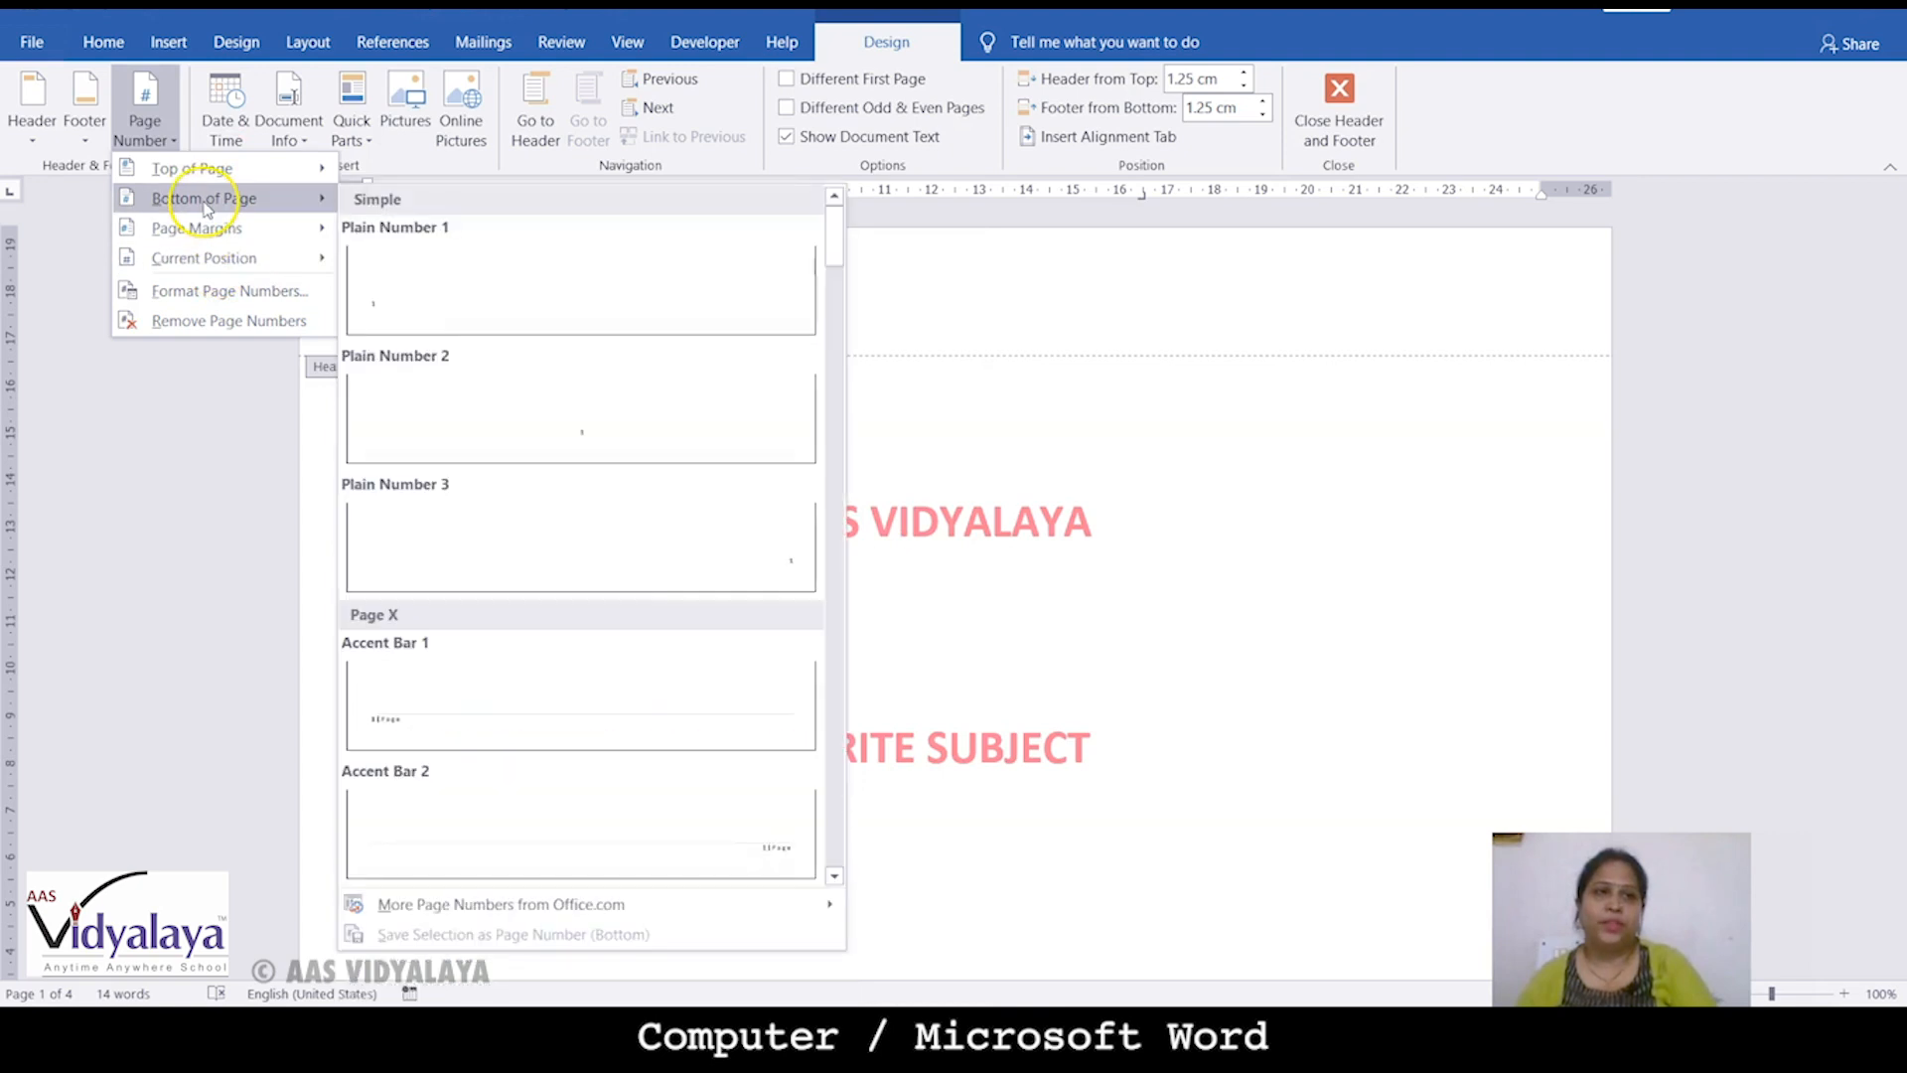
click(397, 287)
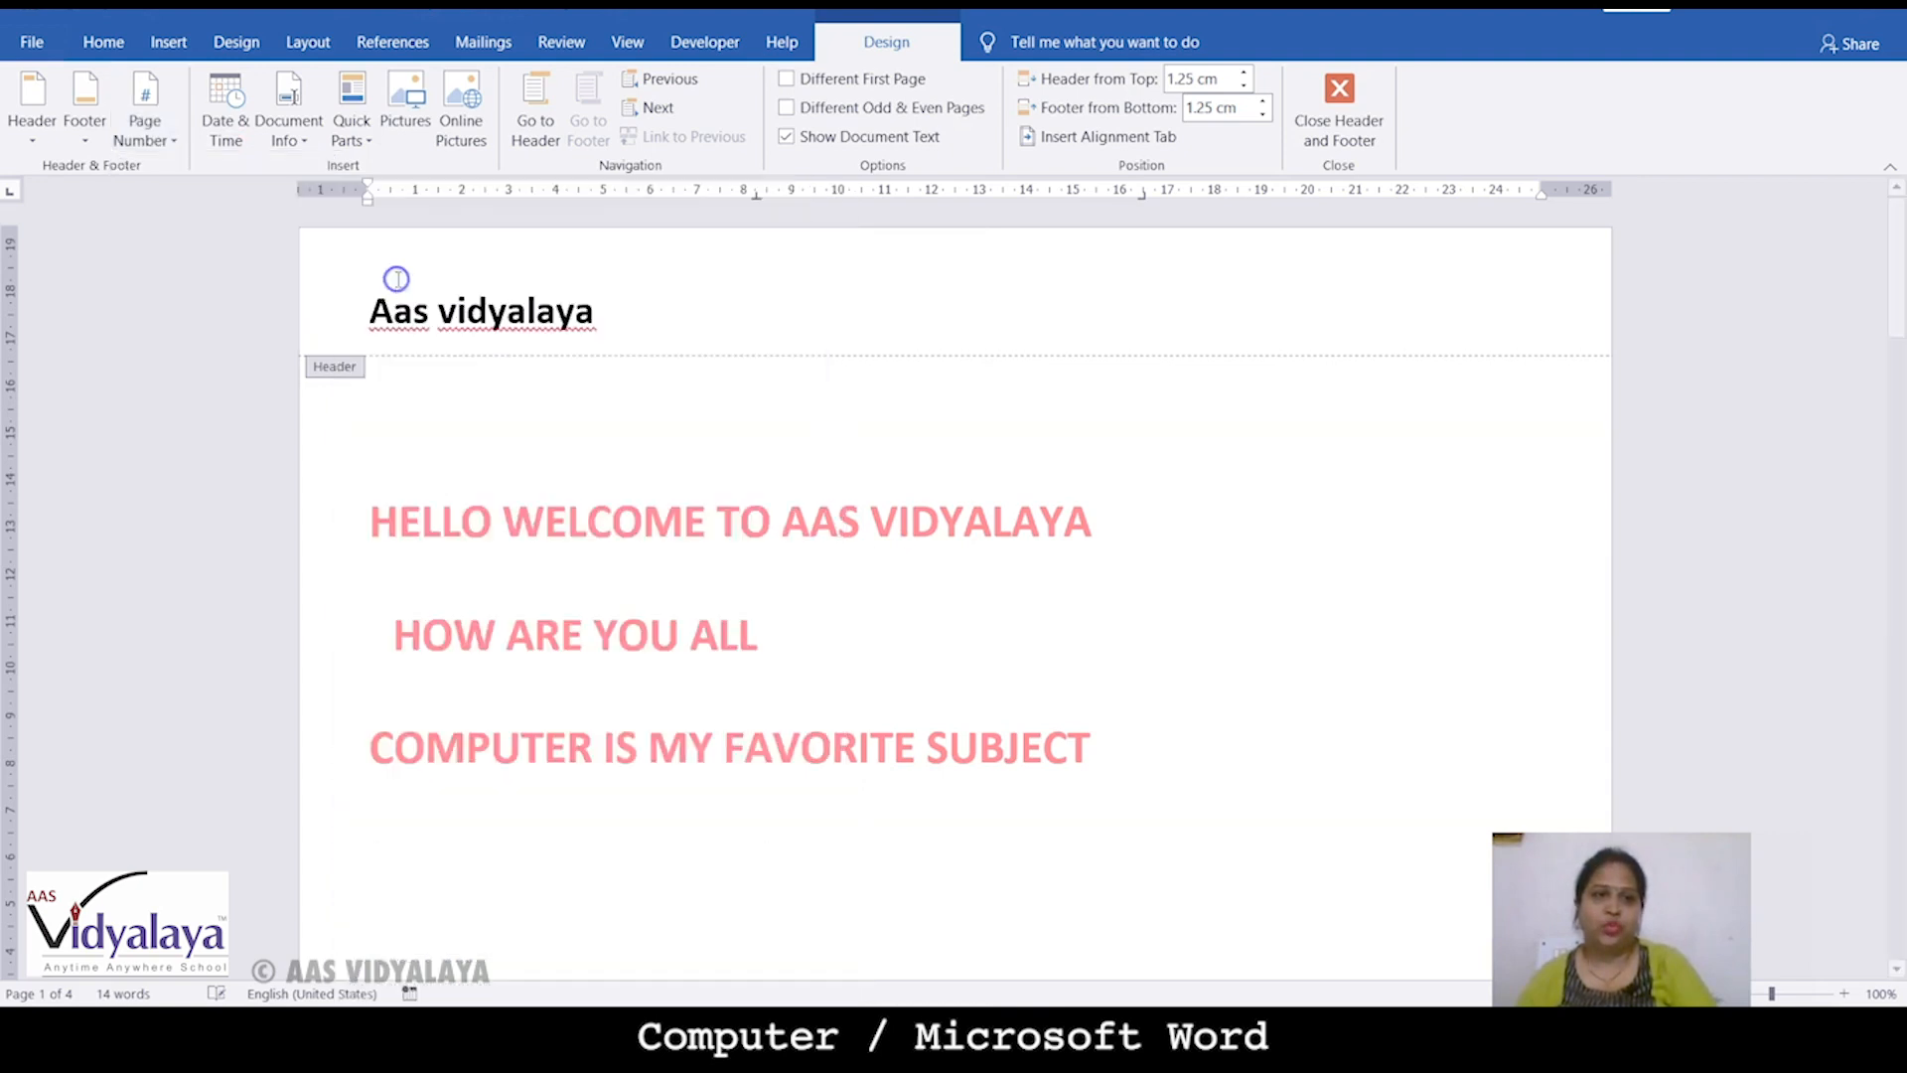
Check the page numbers in the footers throughout the document
scroll(447, 496, down, 4)
scroll(445, 487, down, 3)
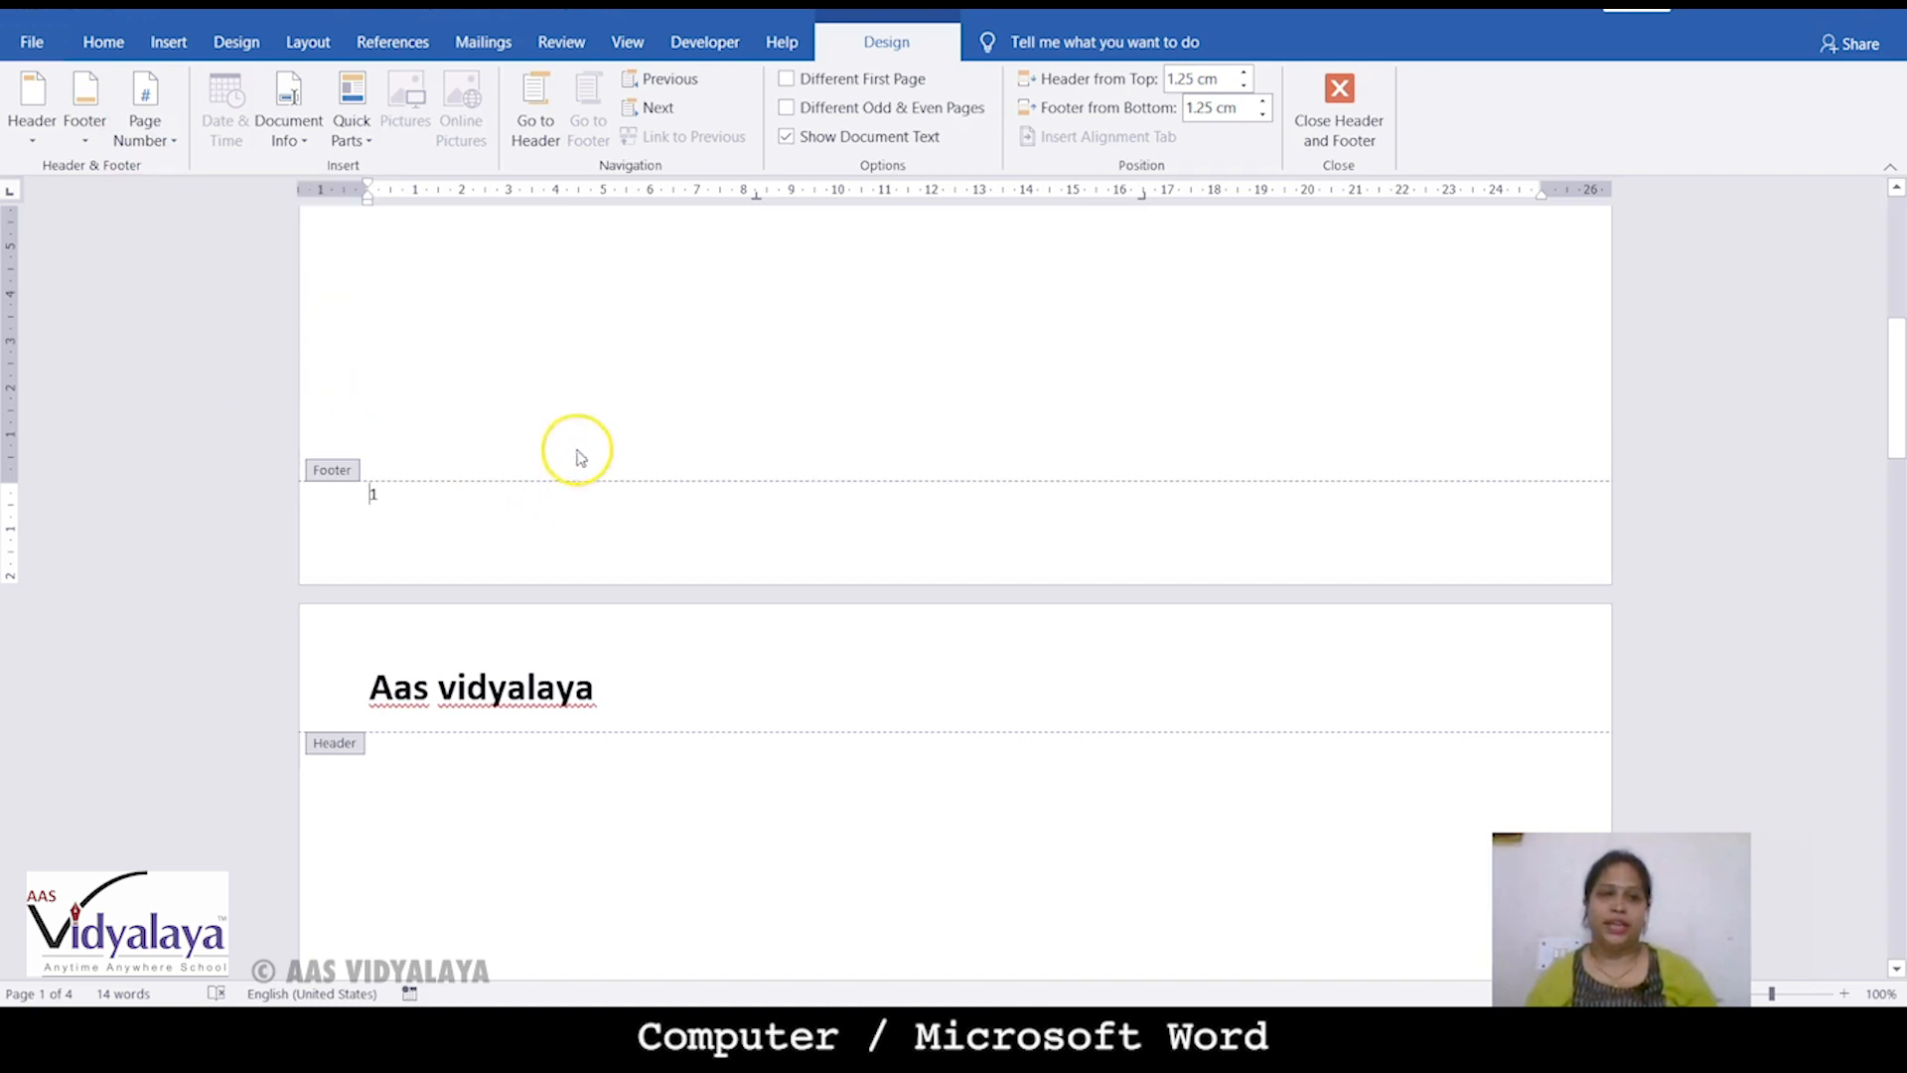
scroll(576, 452, down, 15)
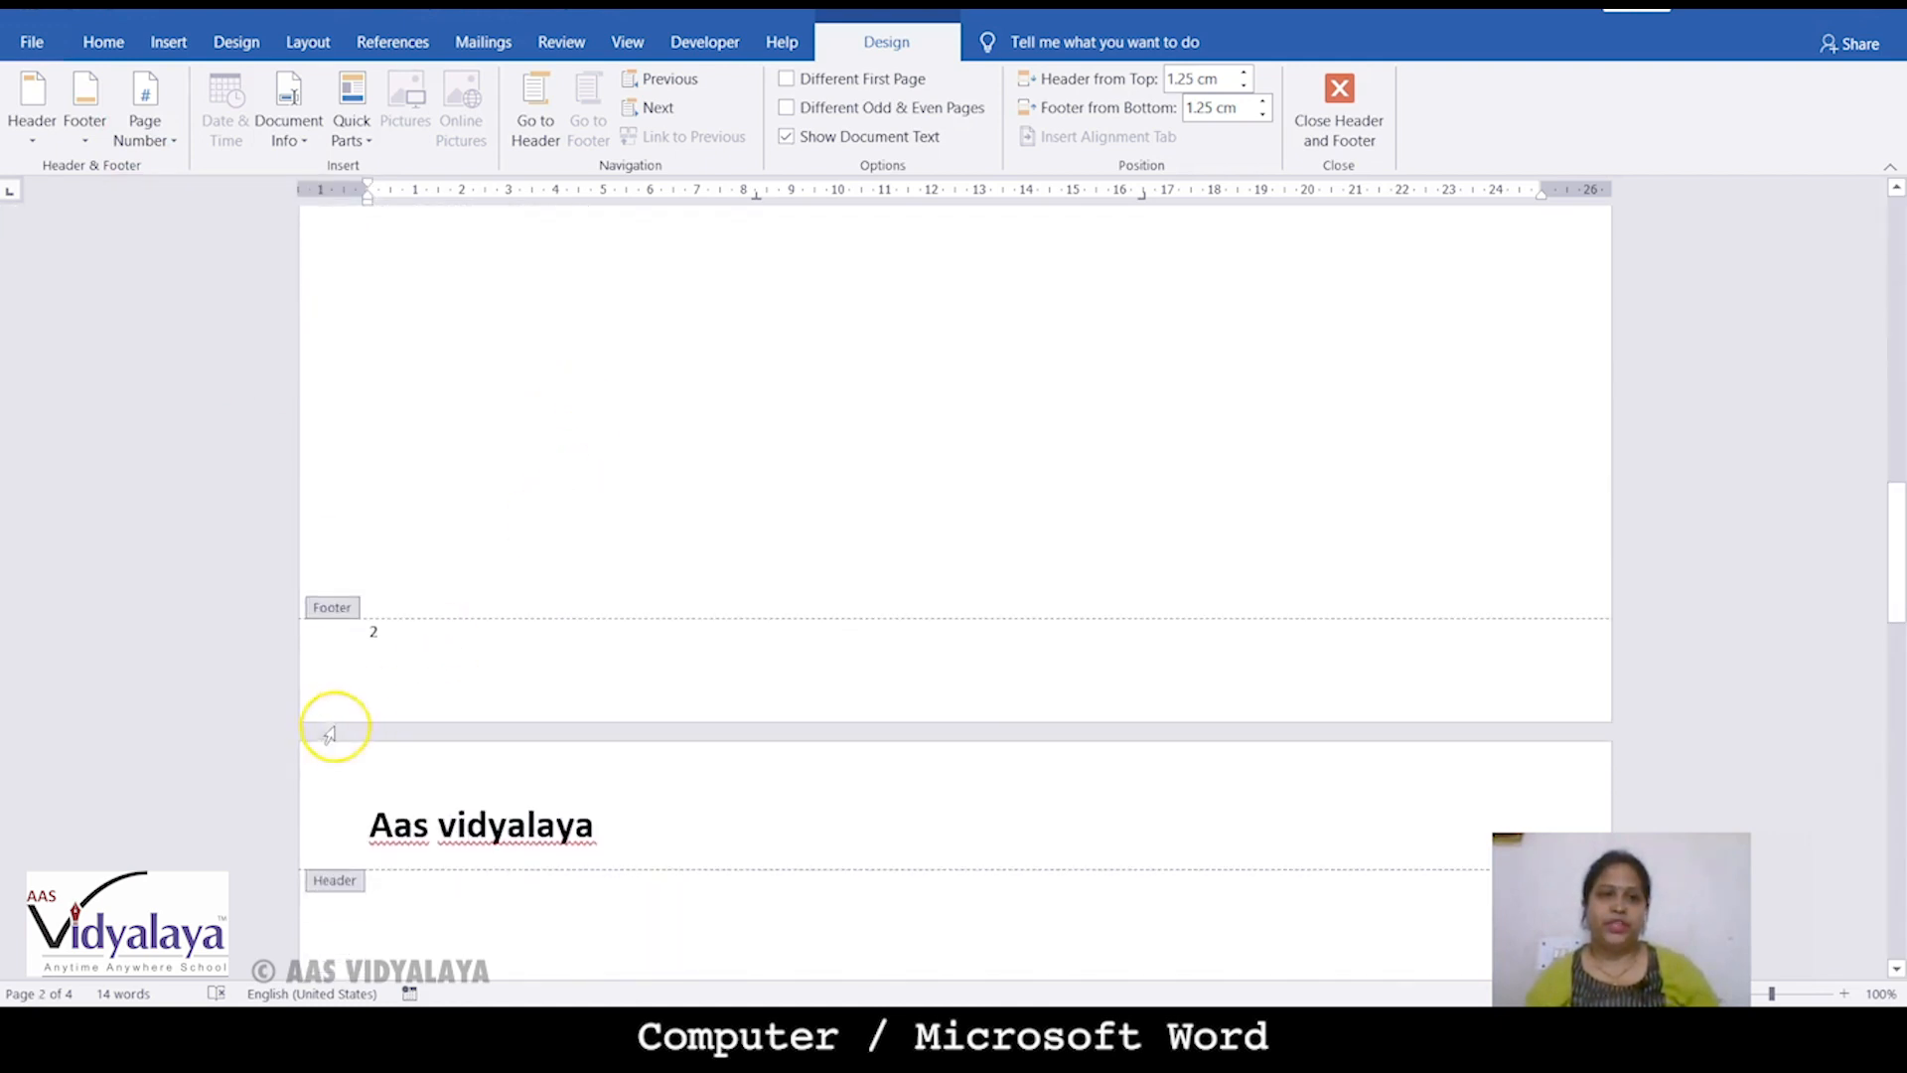
scroll(379, 628, down, 15)
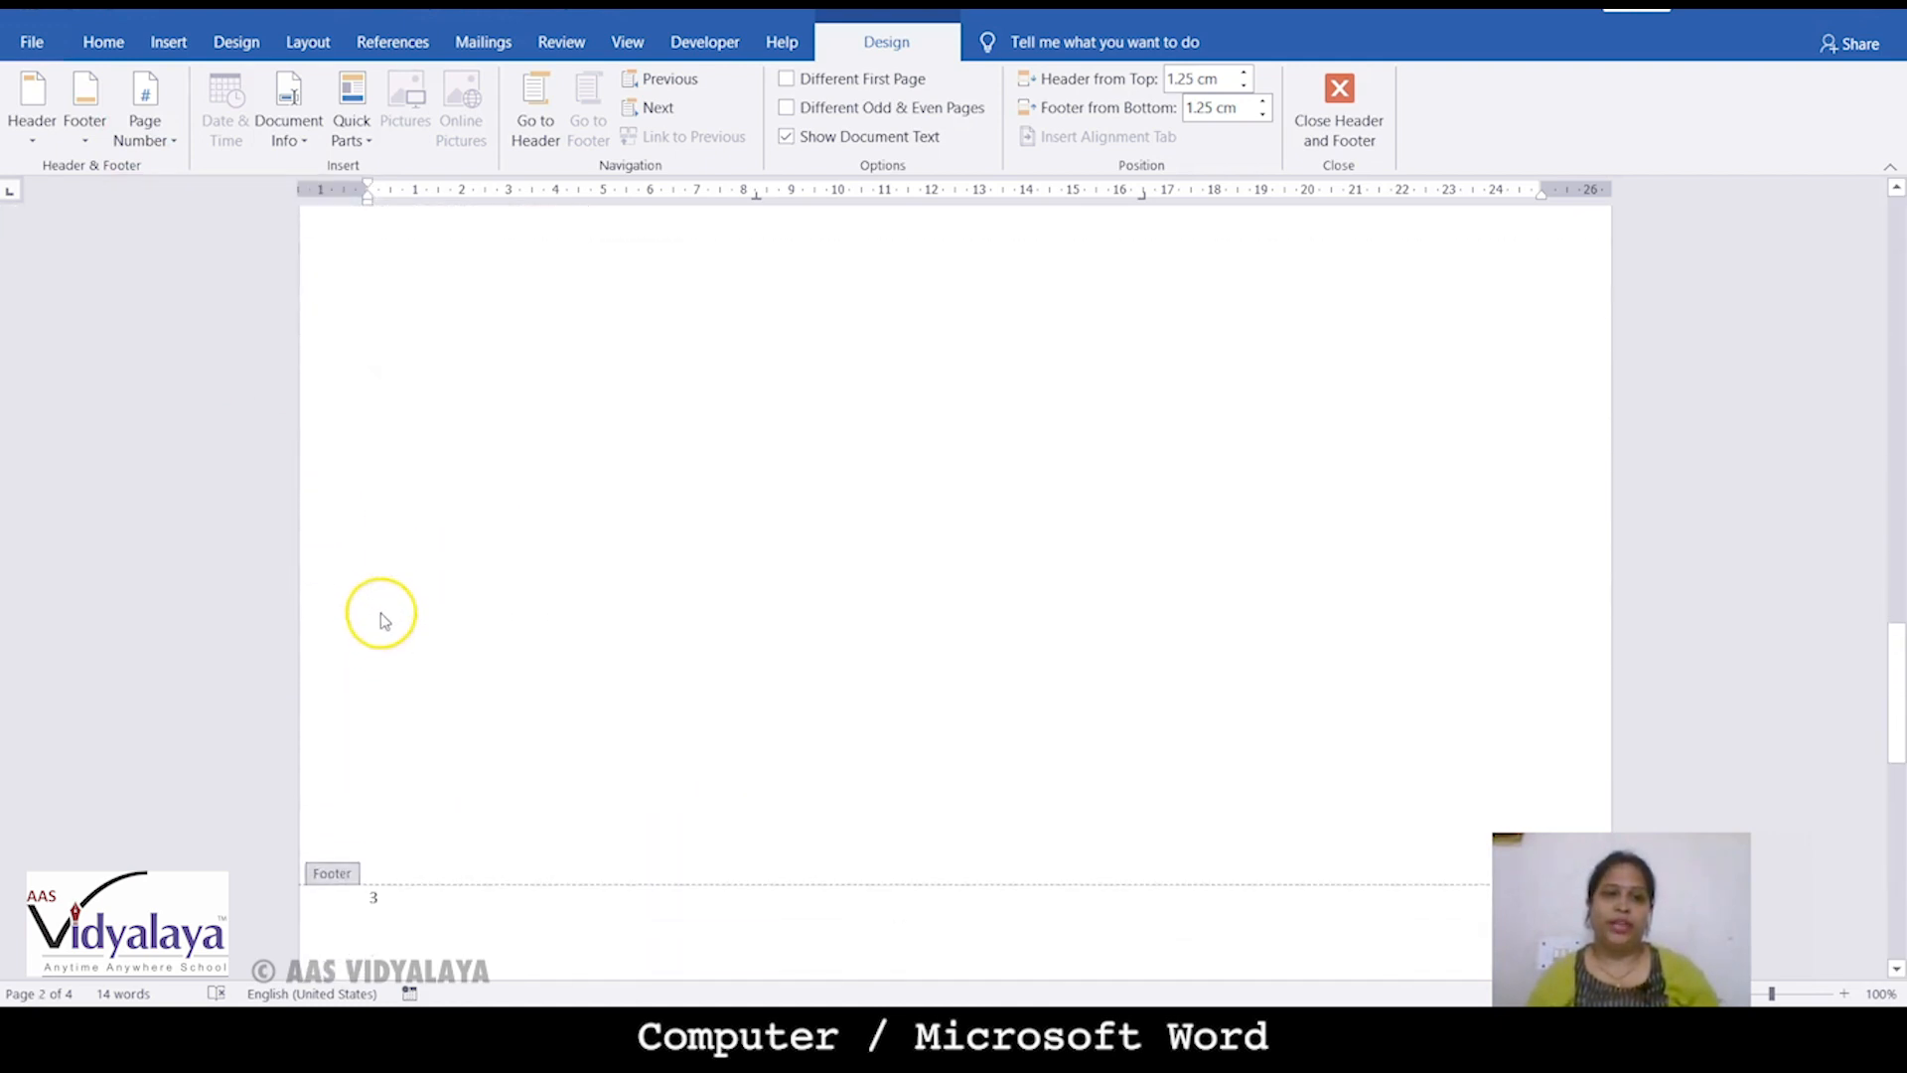
scroll(385, 613, down, 15)
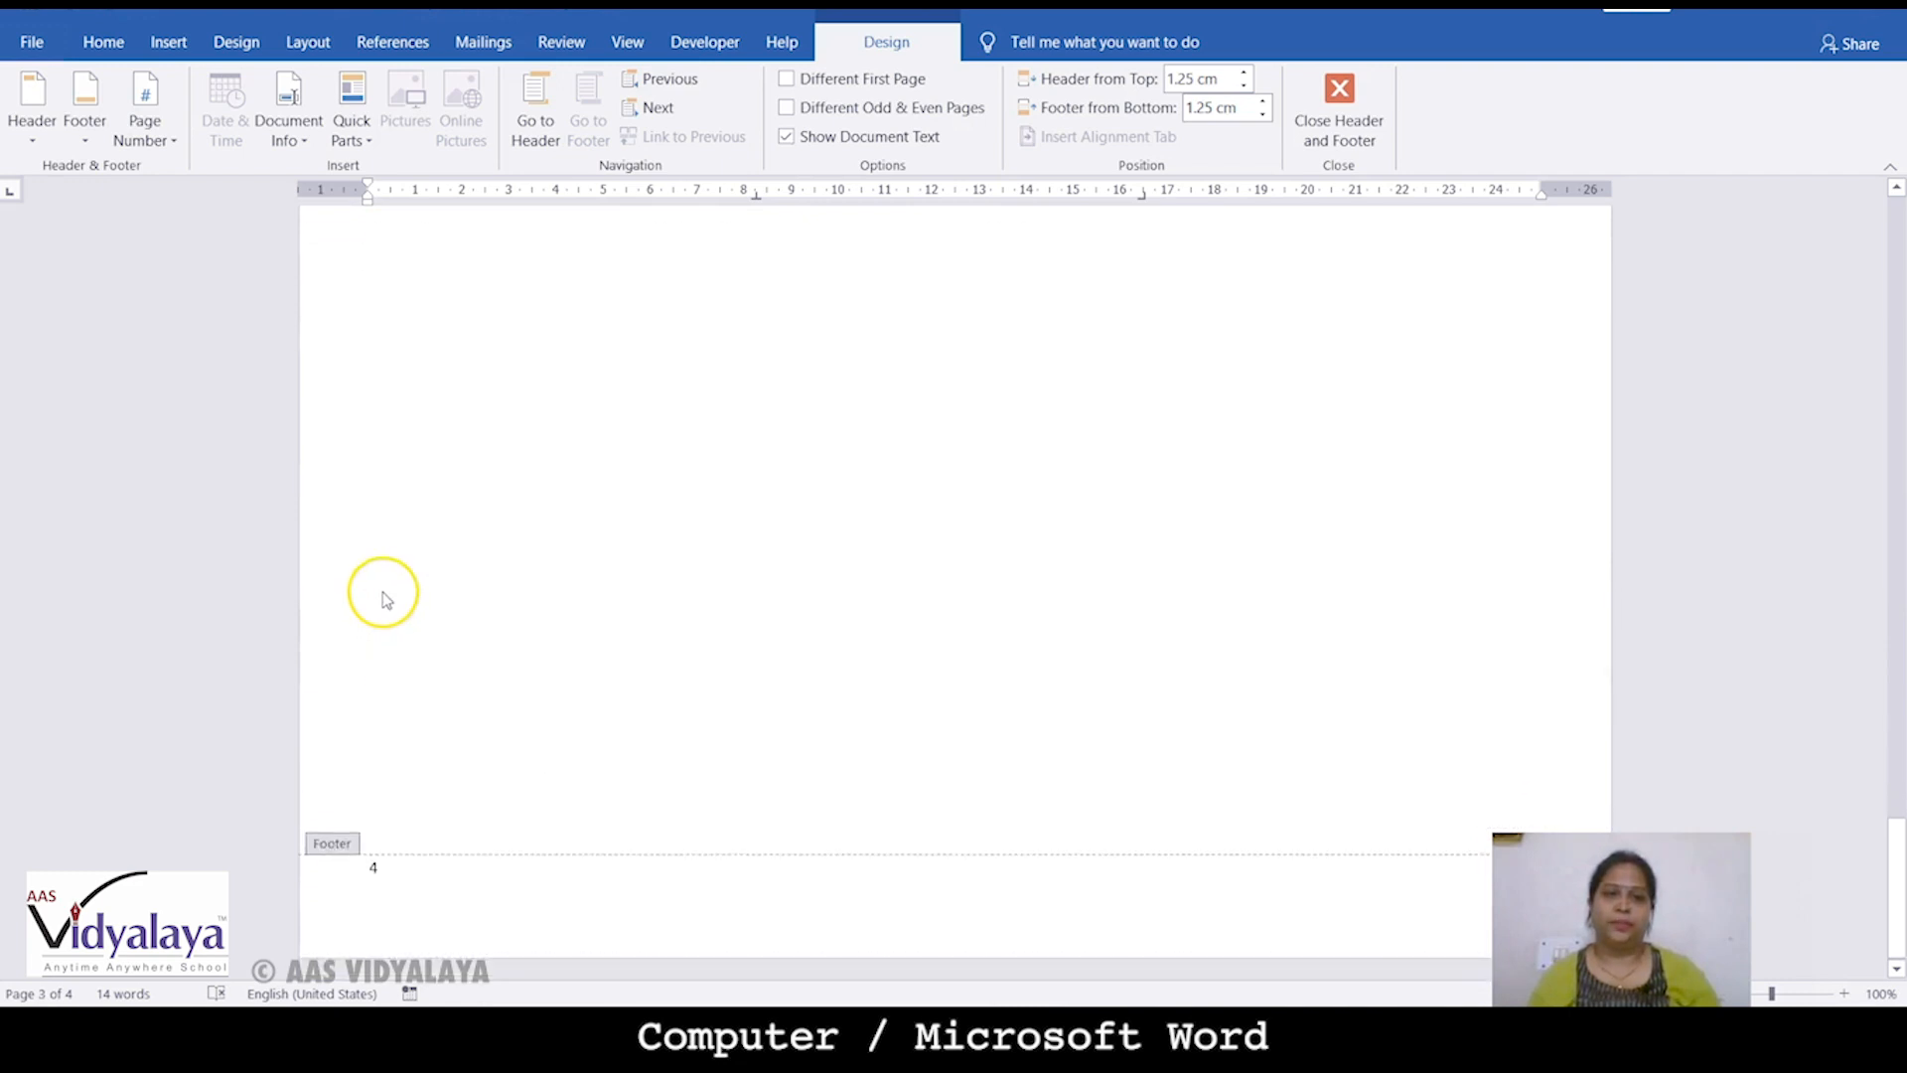
scroll(430, 566, up, 15)
scroll(432, 566, down, 9)
scroll(434, 567, up, 1)
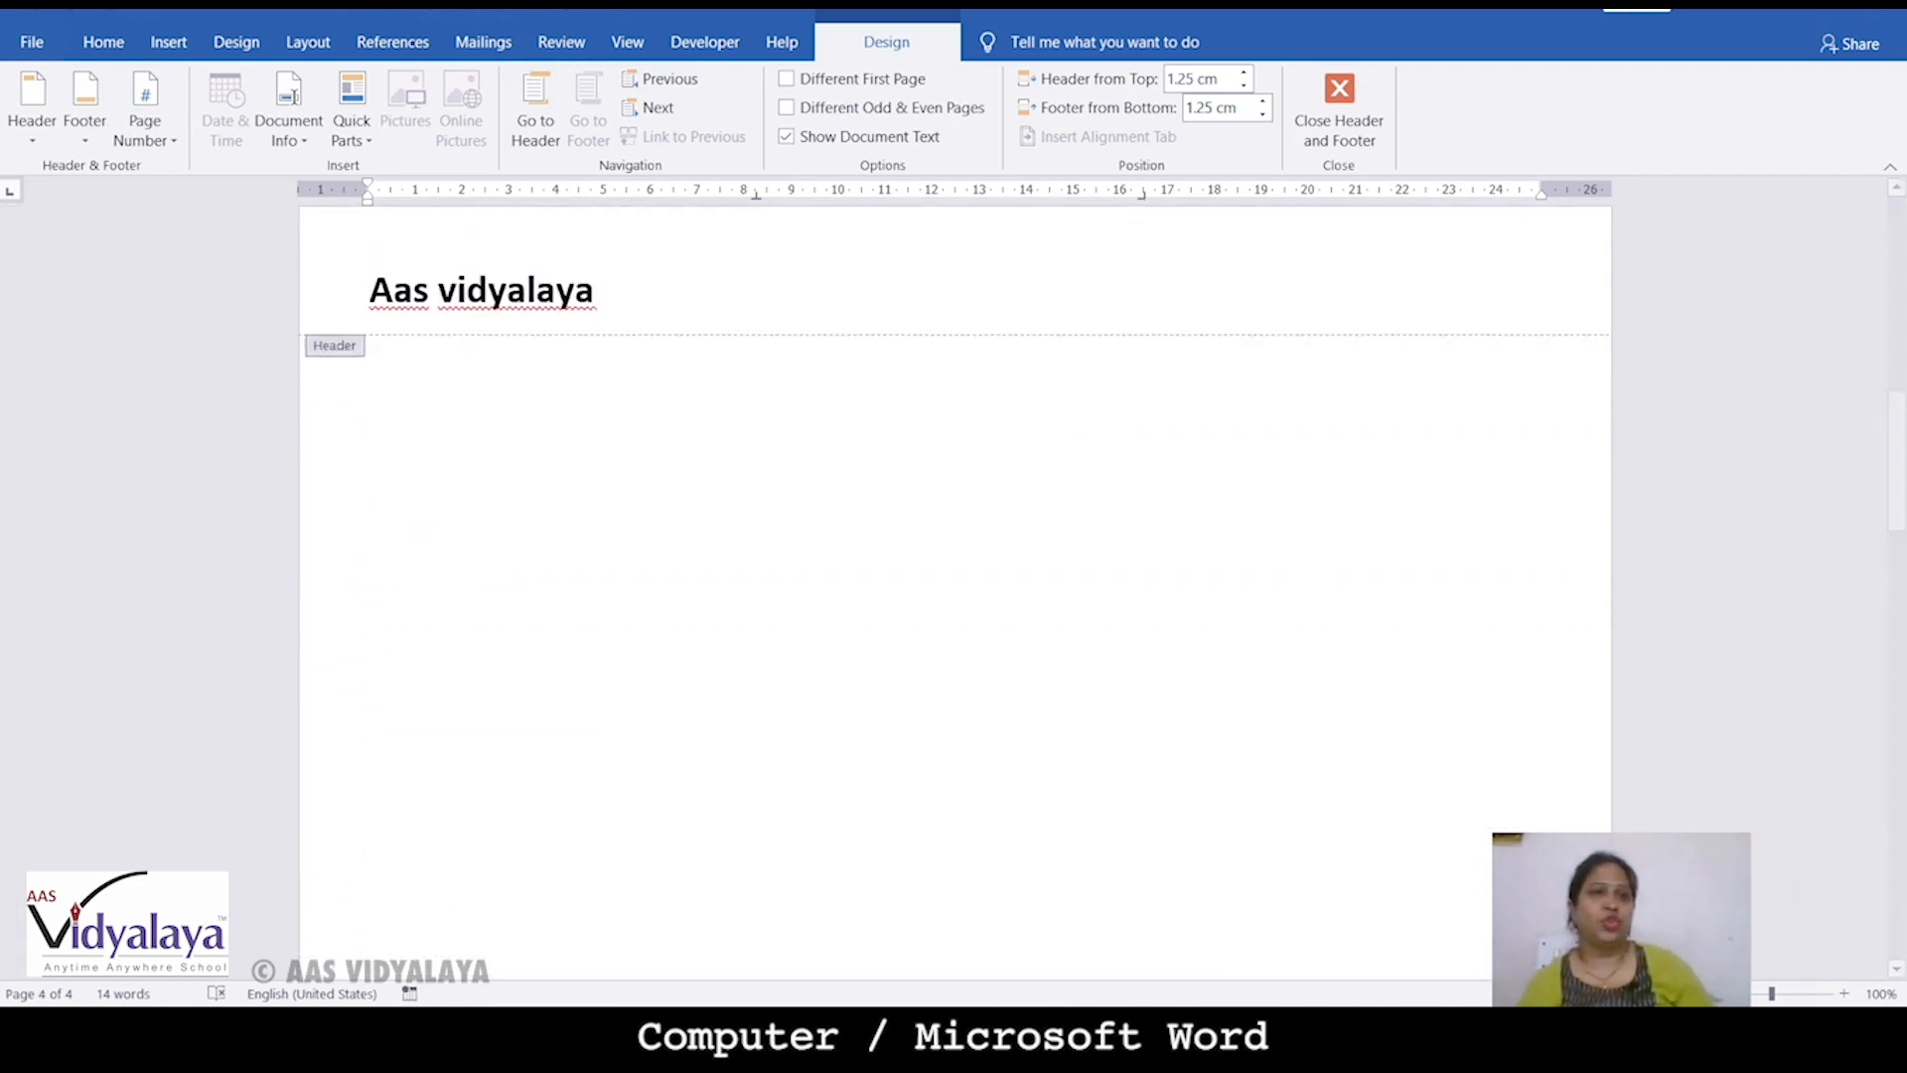
click(324, 39)
click(89, 144)
click(168, 127)
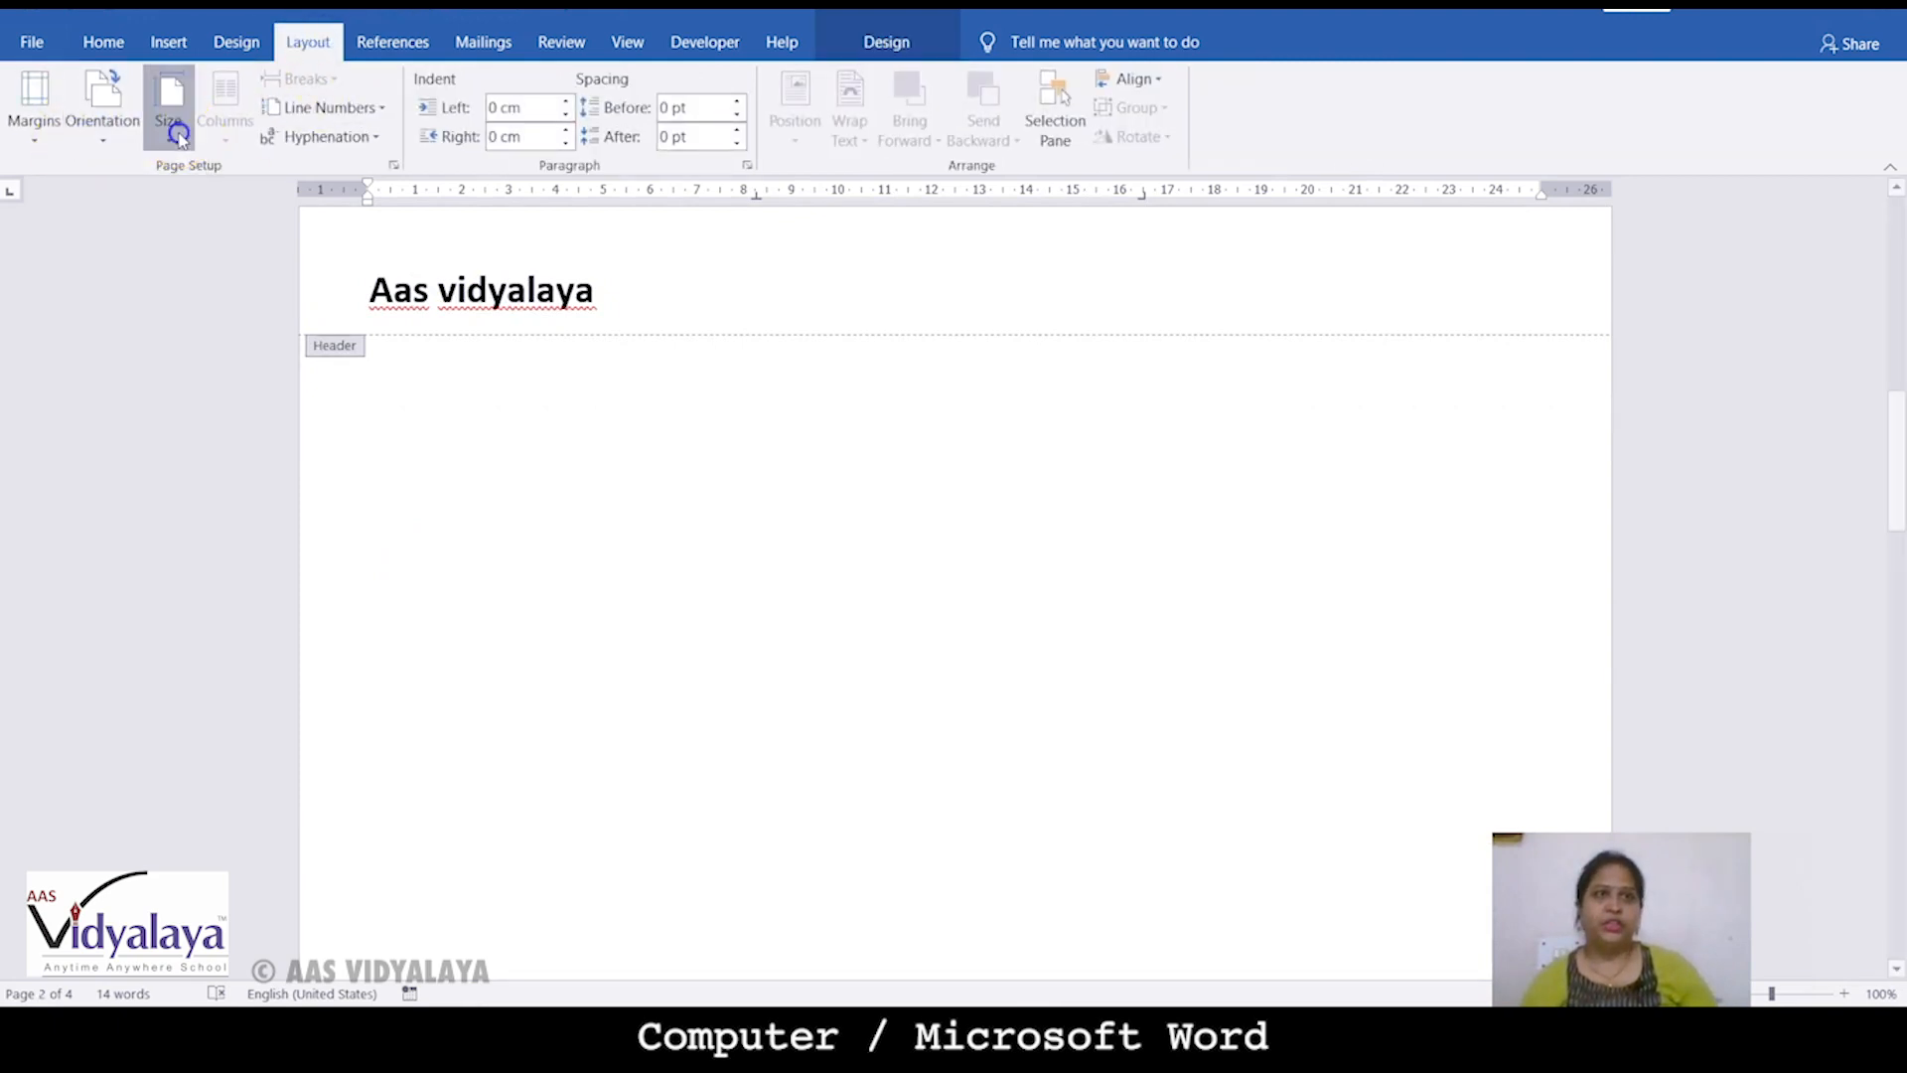
click(44, 144)
click(579, 547)
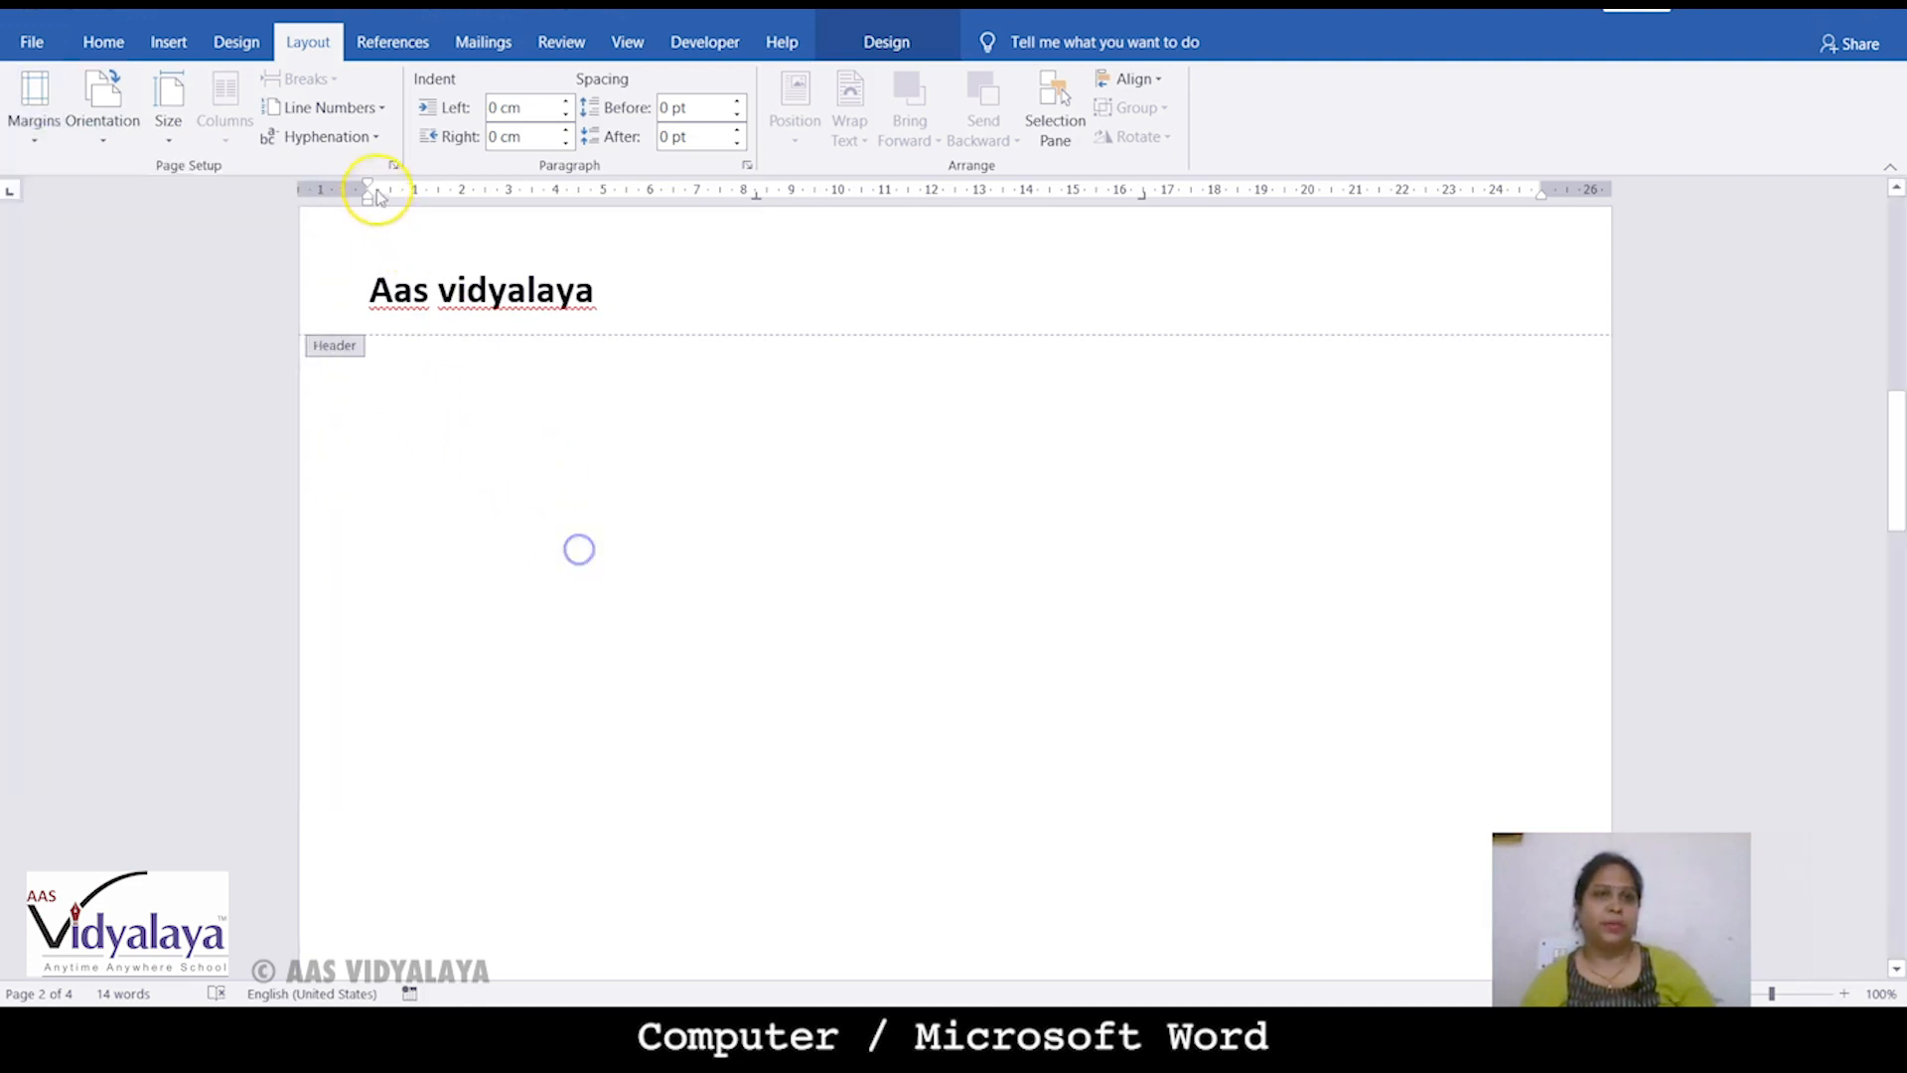
click(351, 112)
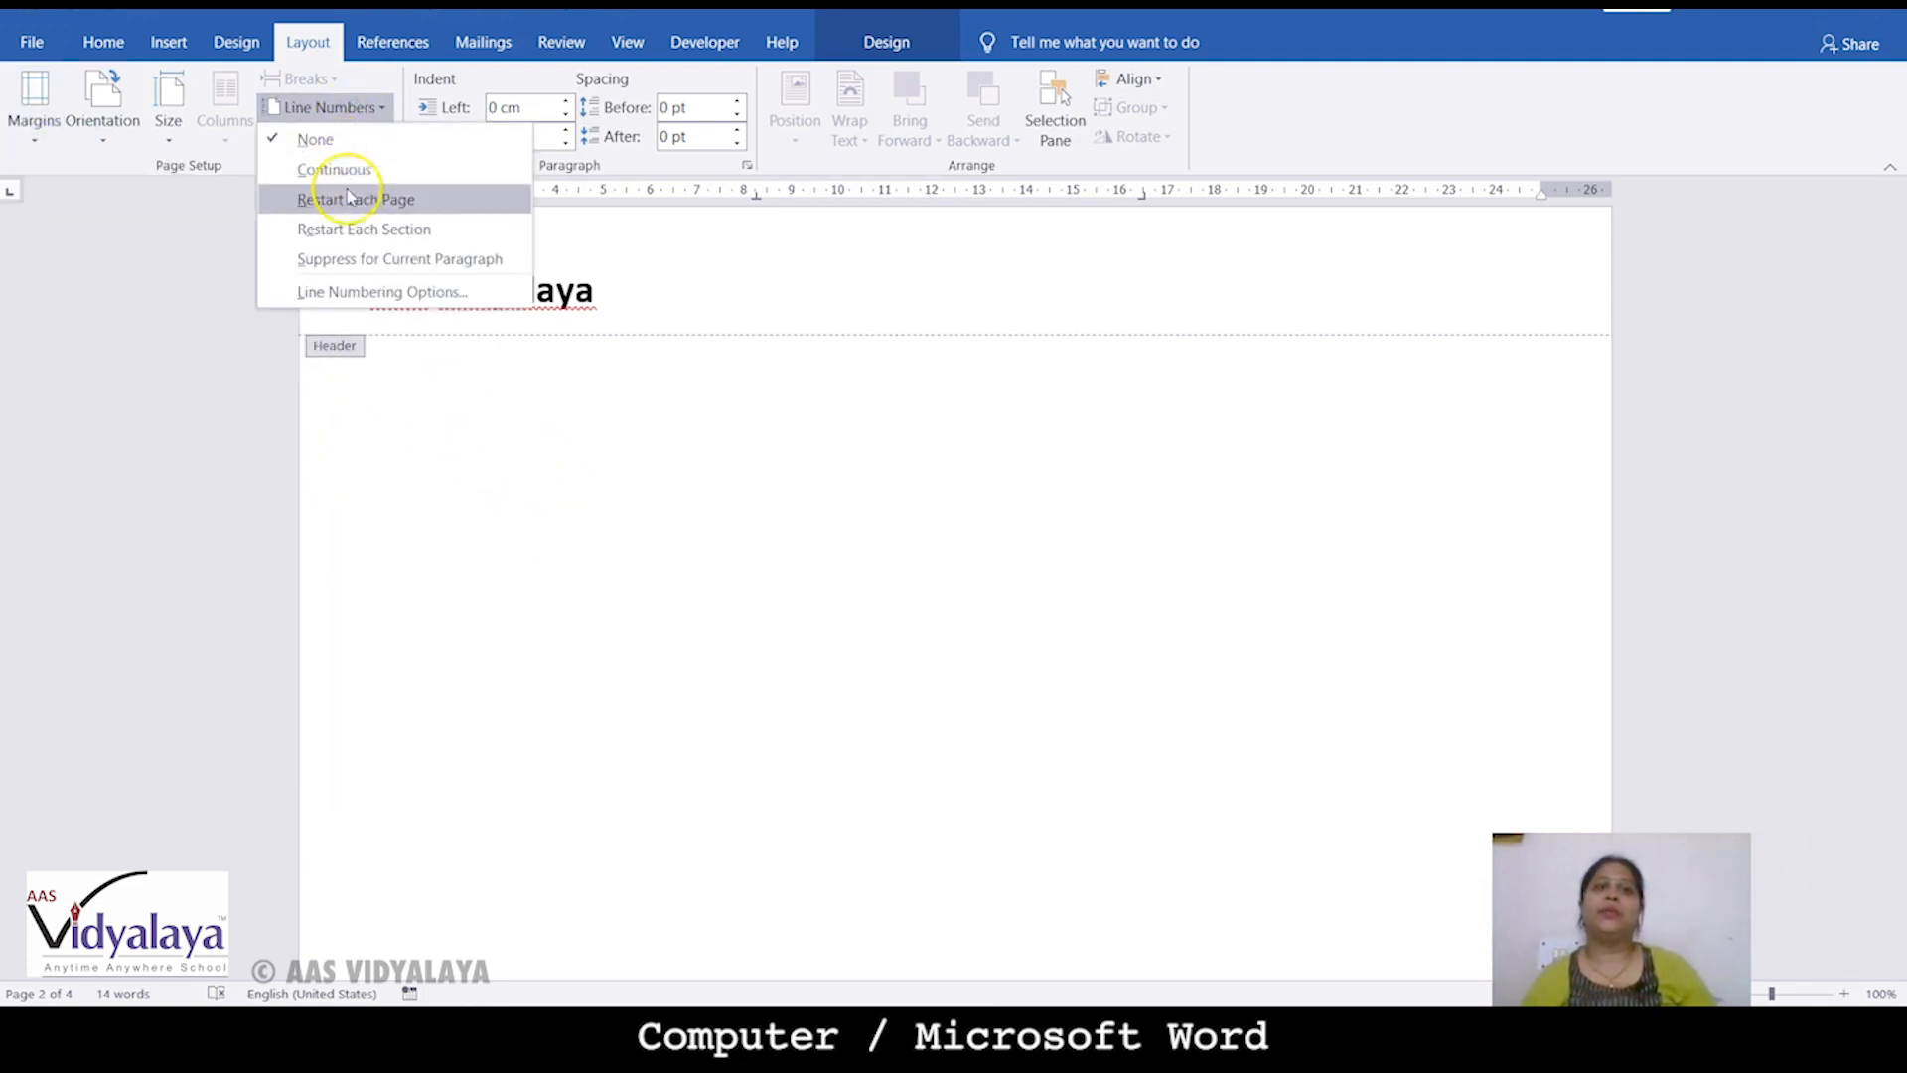
click(669, 489)
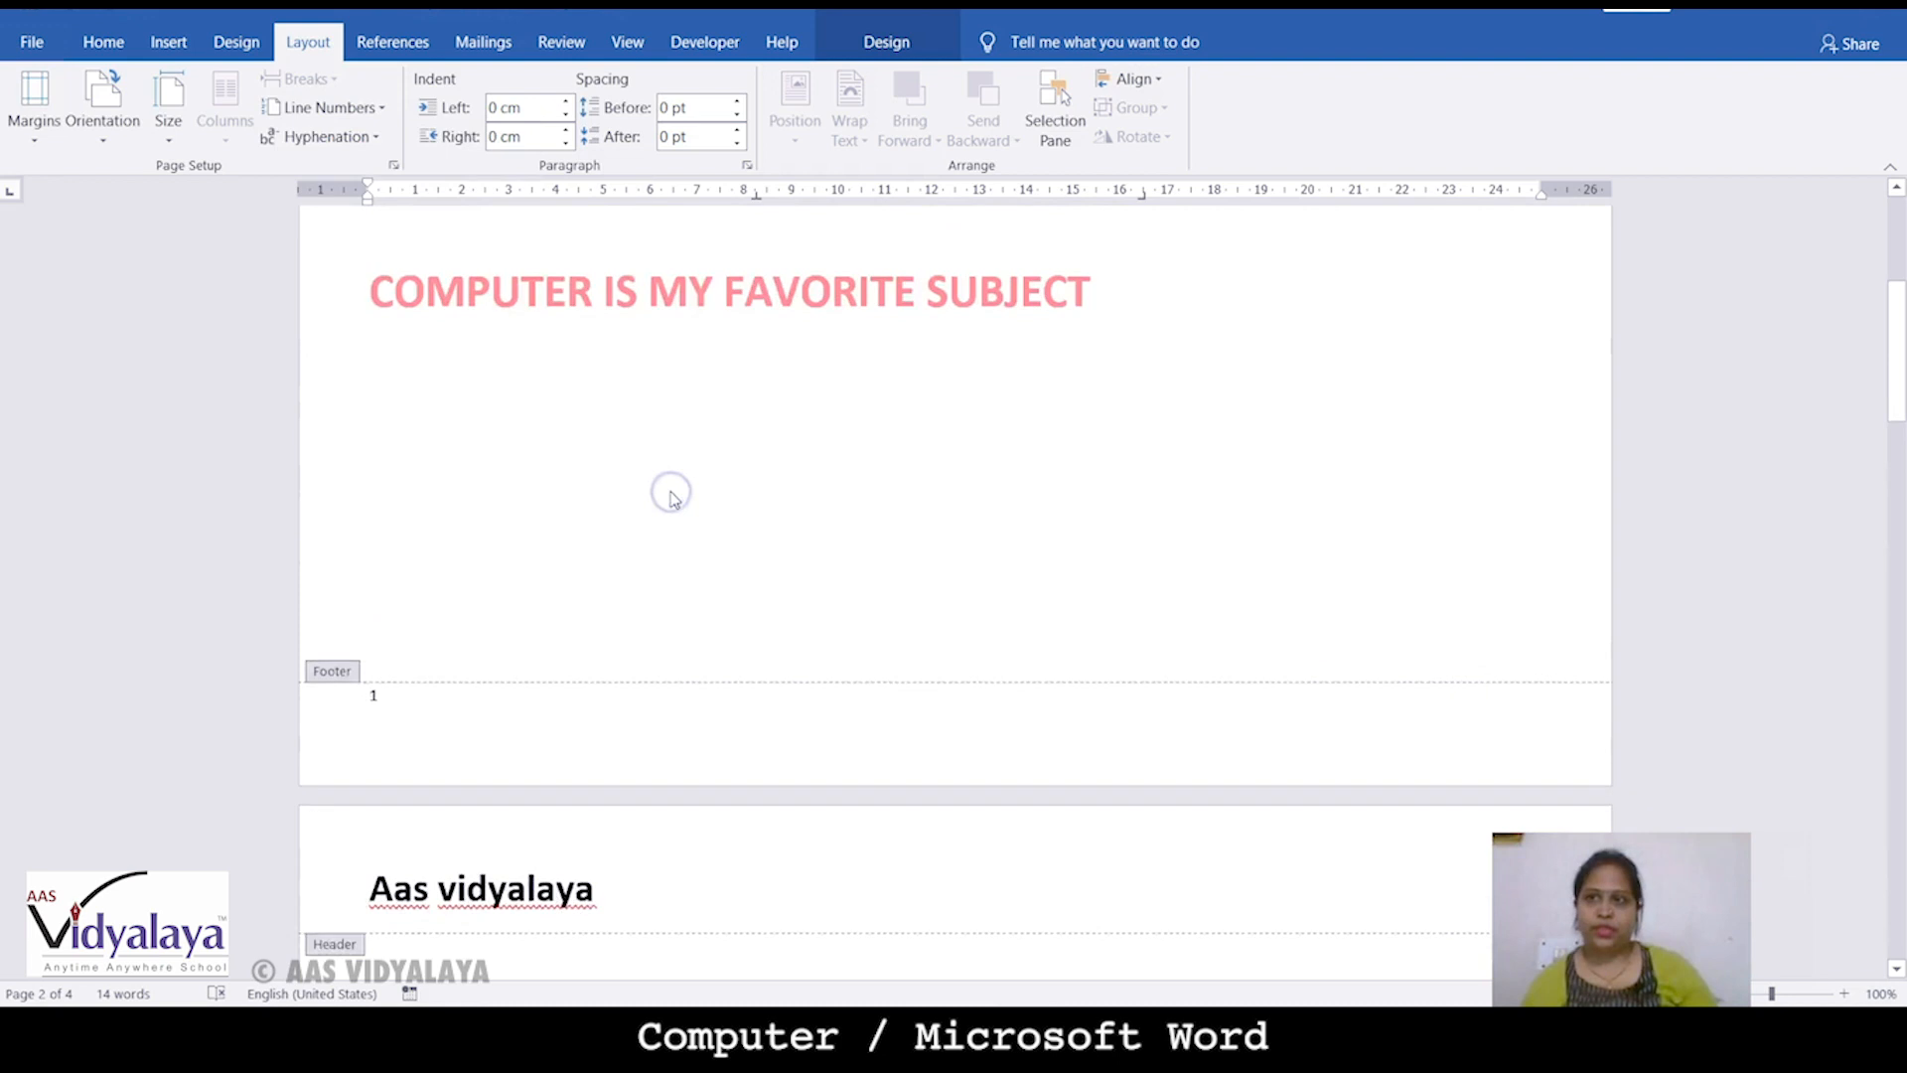
Return to the document body and turn on continuous line numbering
click(370, 518)
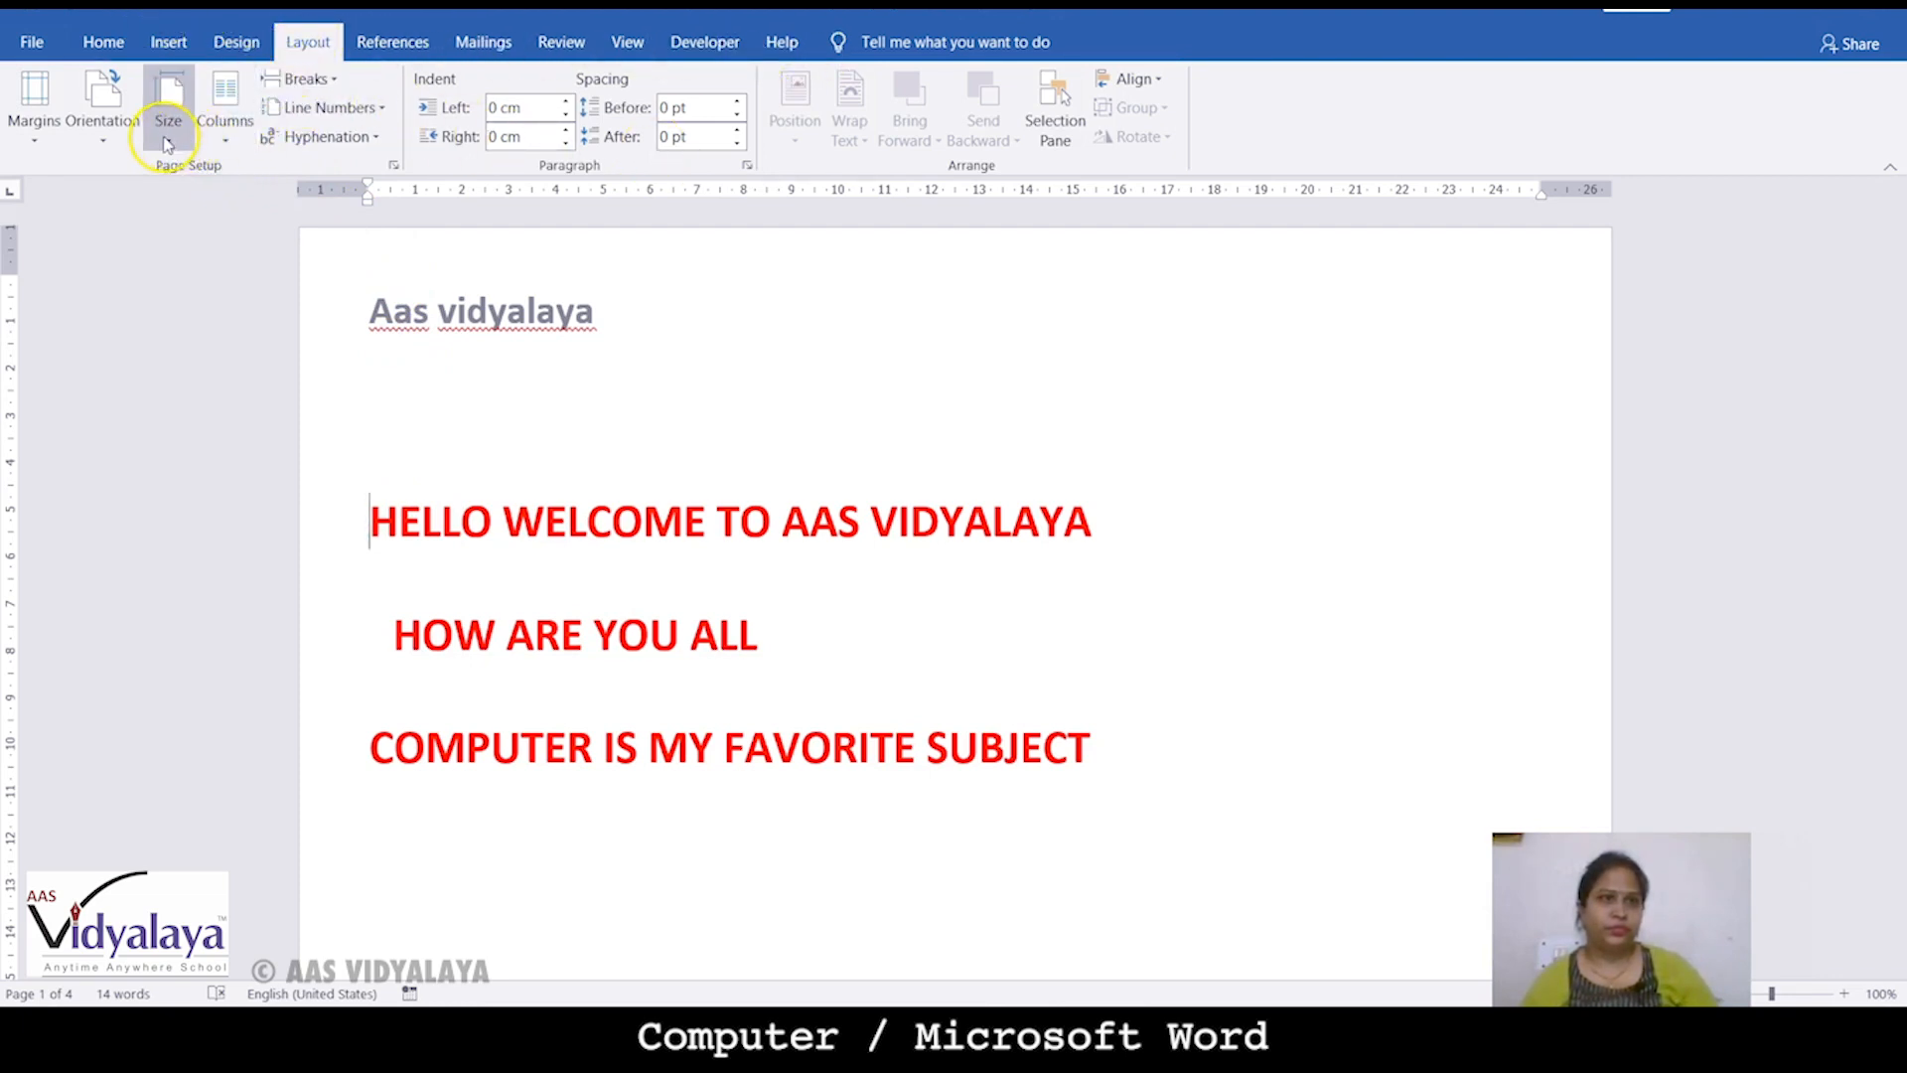
click(326, 107)
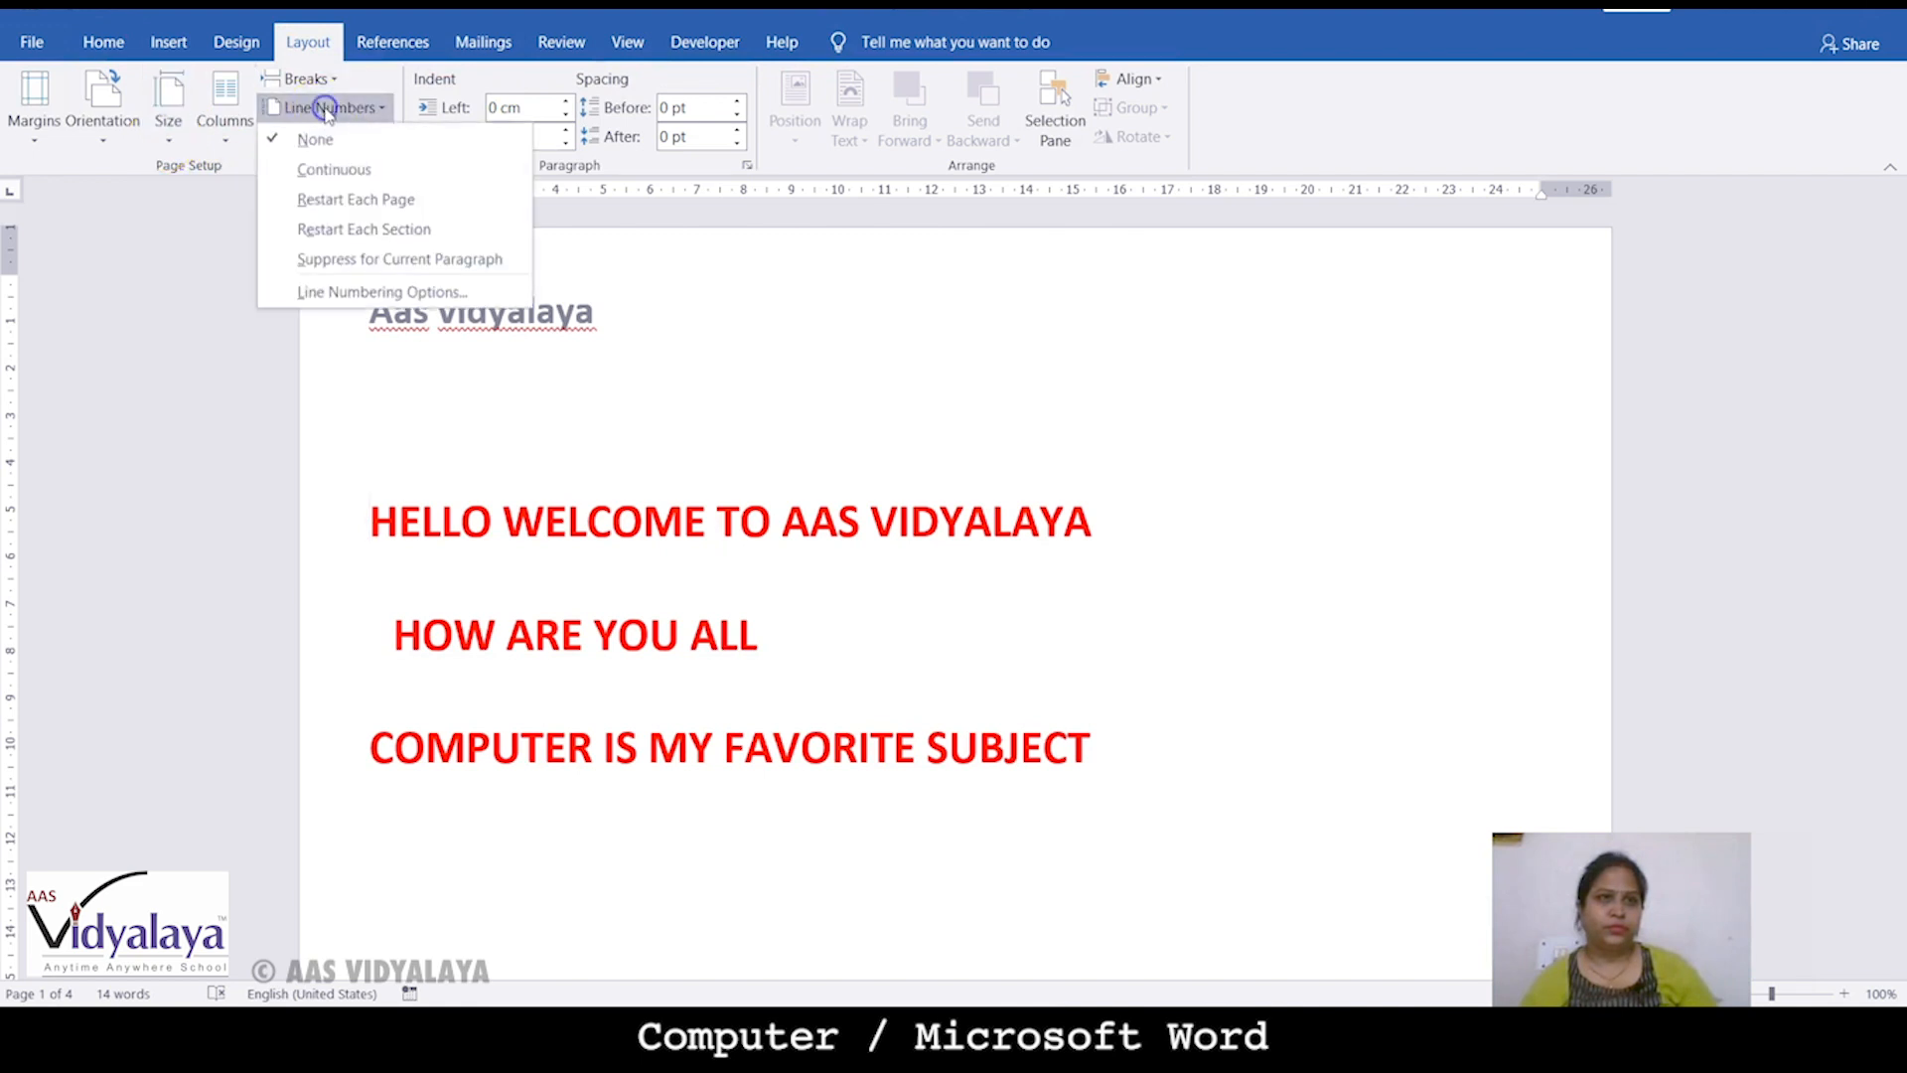
click(318, 172)
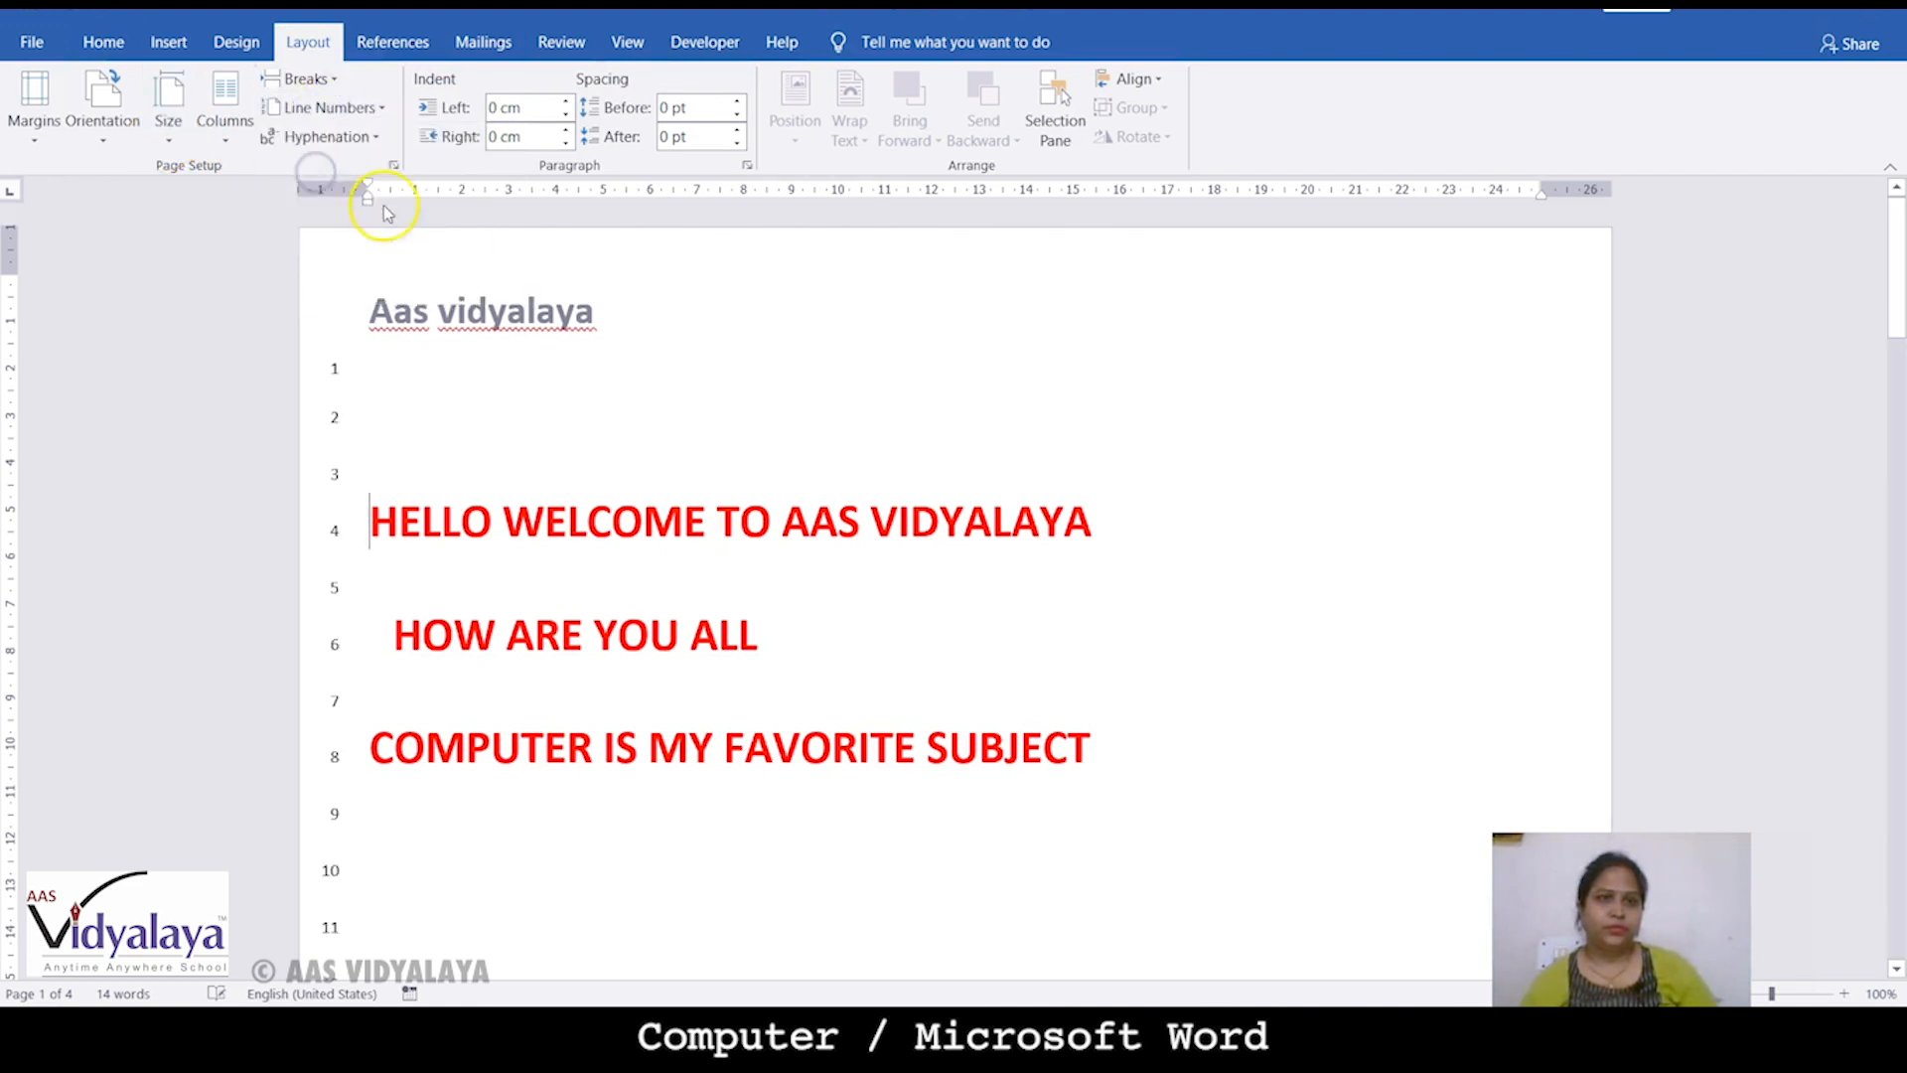
Examine the line numbers down the pages and the available column layouts
scroll(396, 817, down, 1)
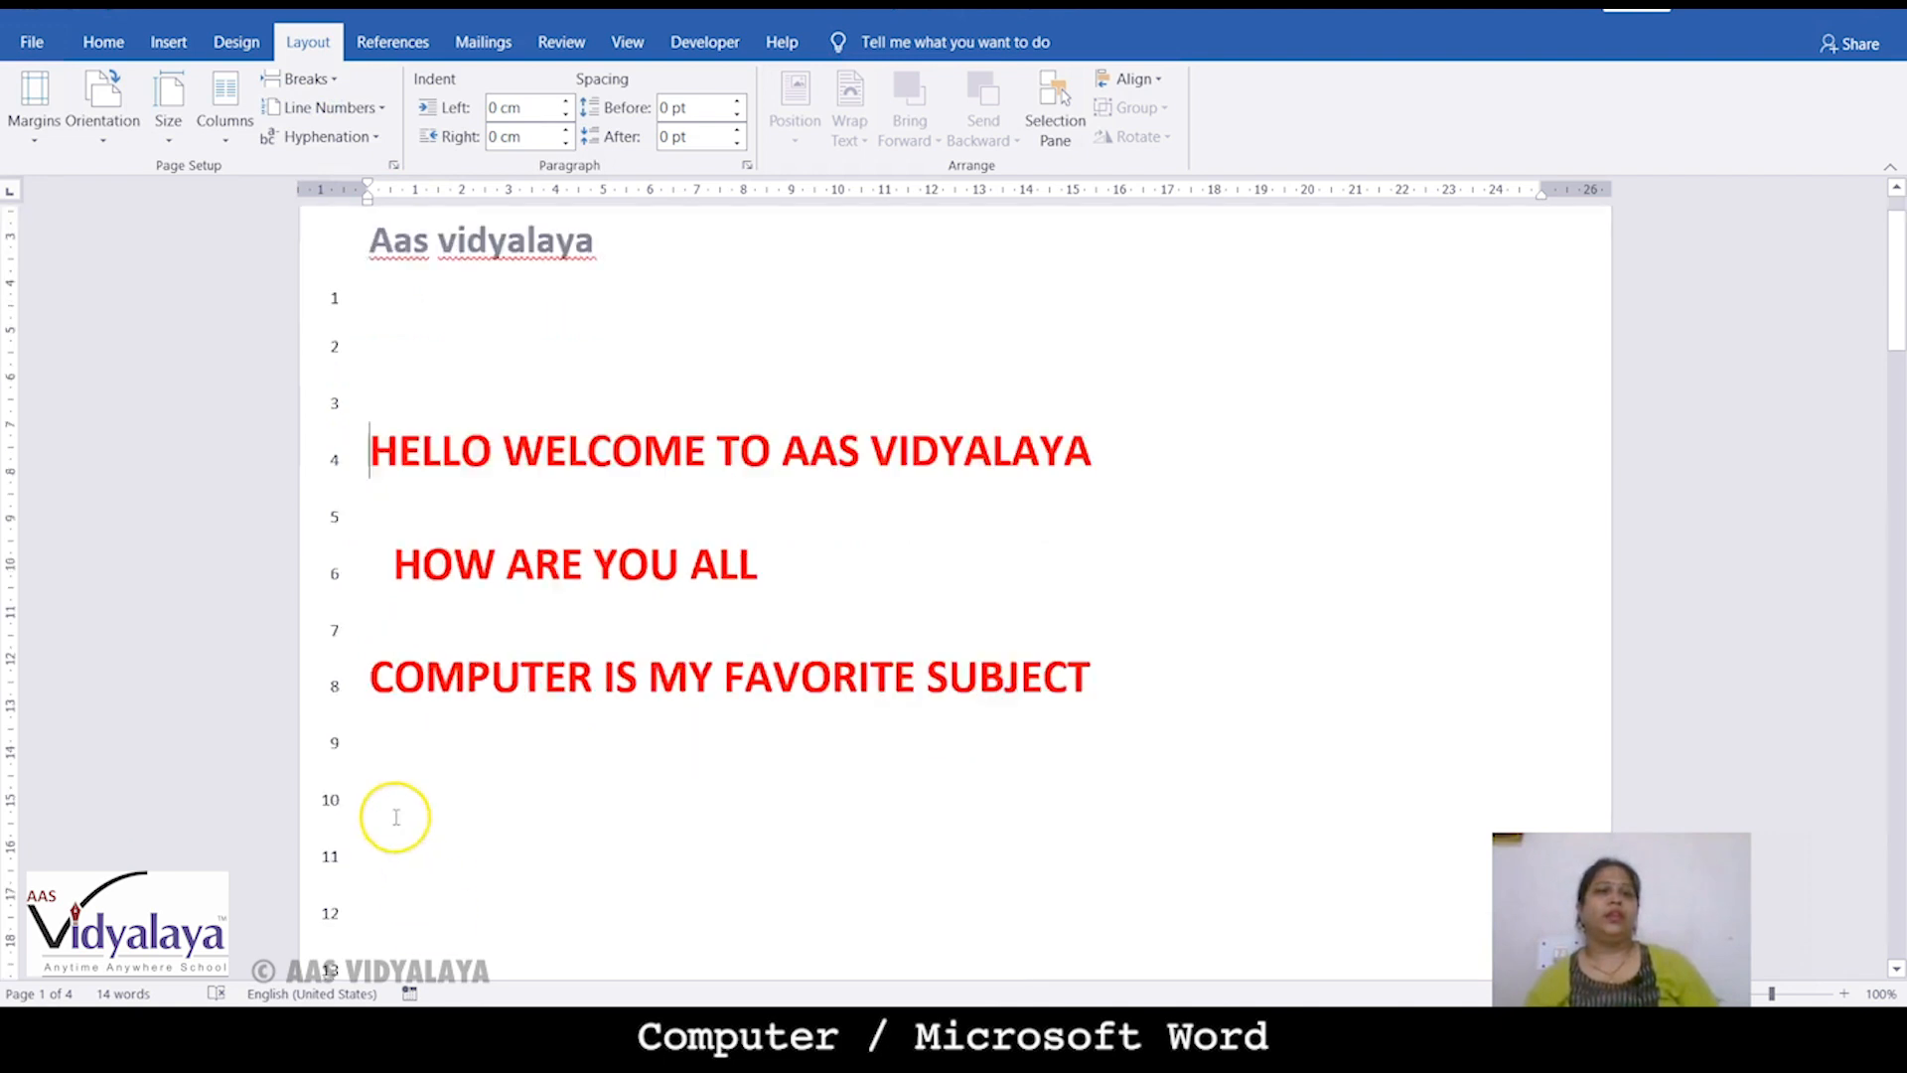
scroll(392, 796, down, 3)
scroll(376, 716, up, 2)
scroll(378, 711, up, 3)
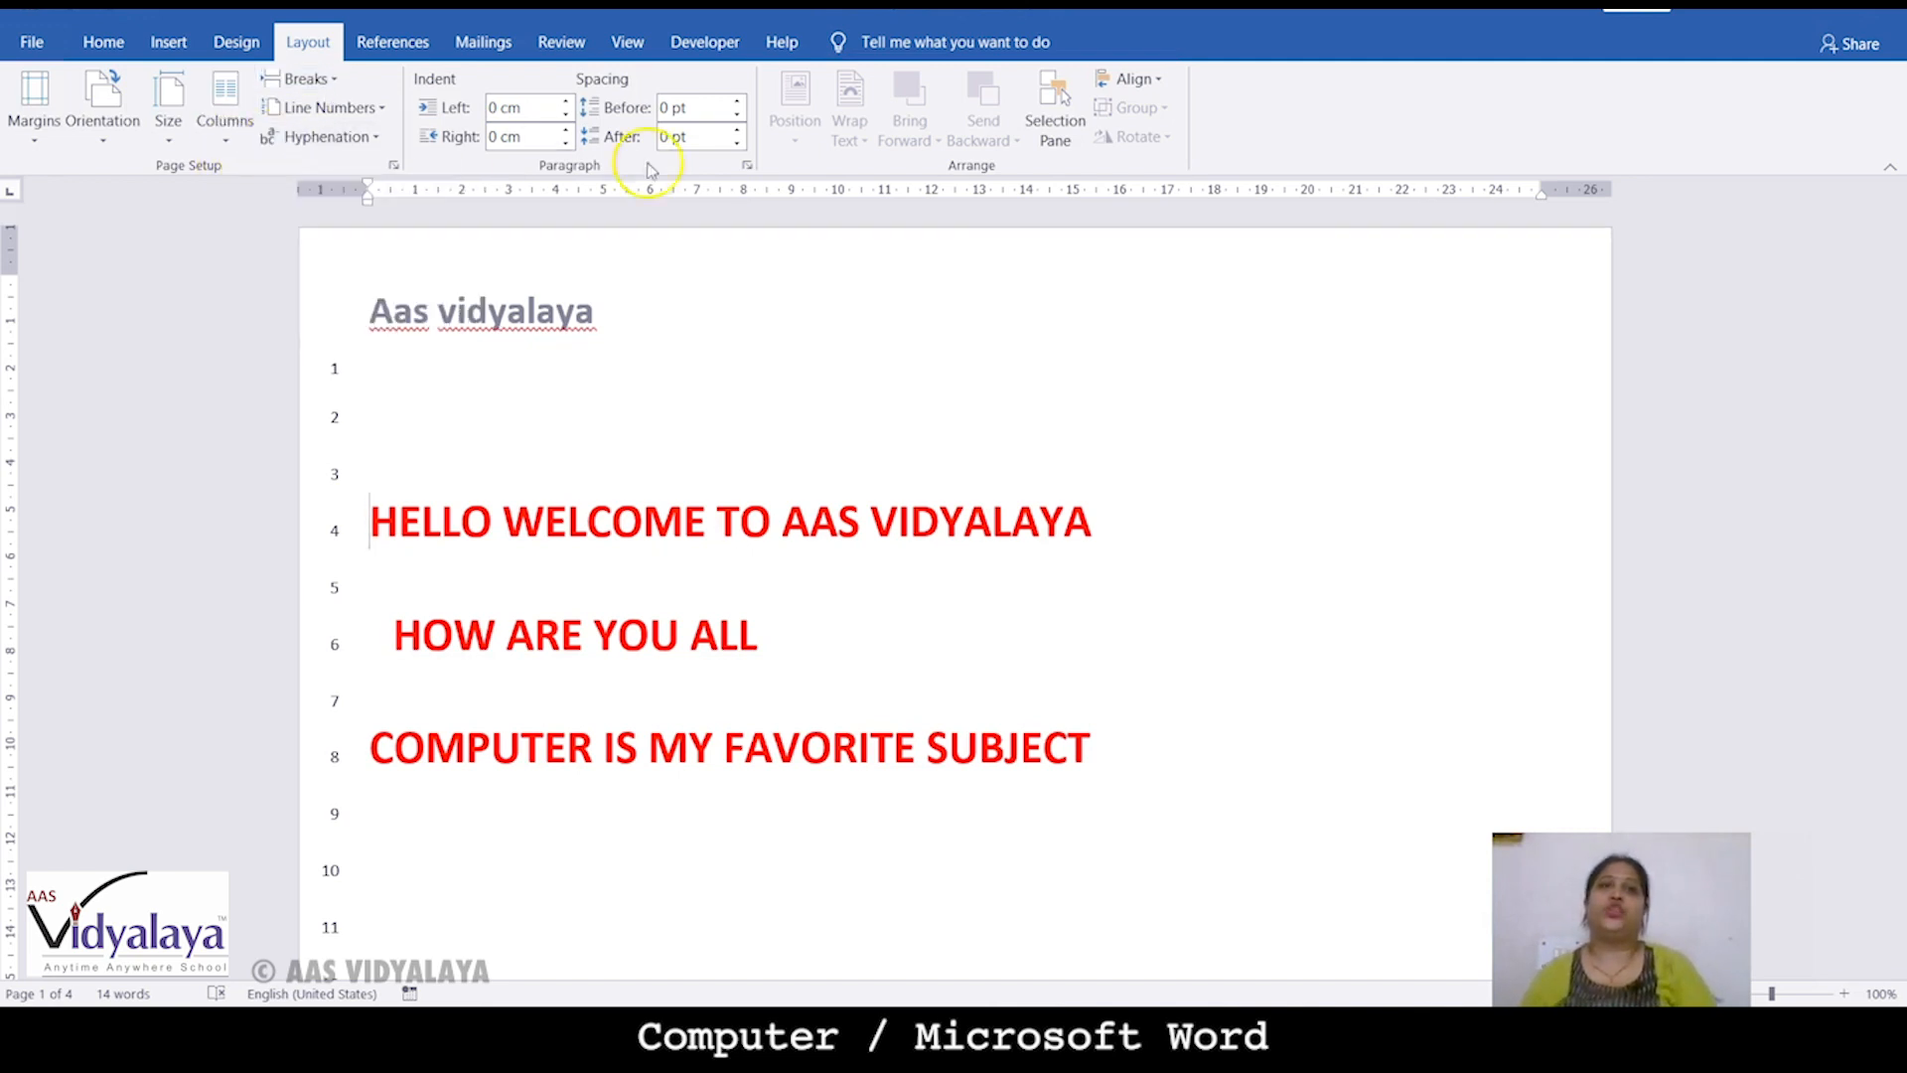
click(229, 127)
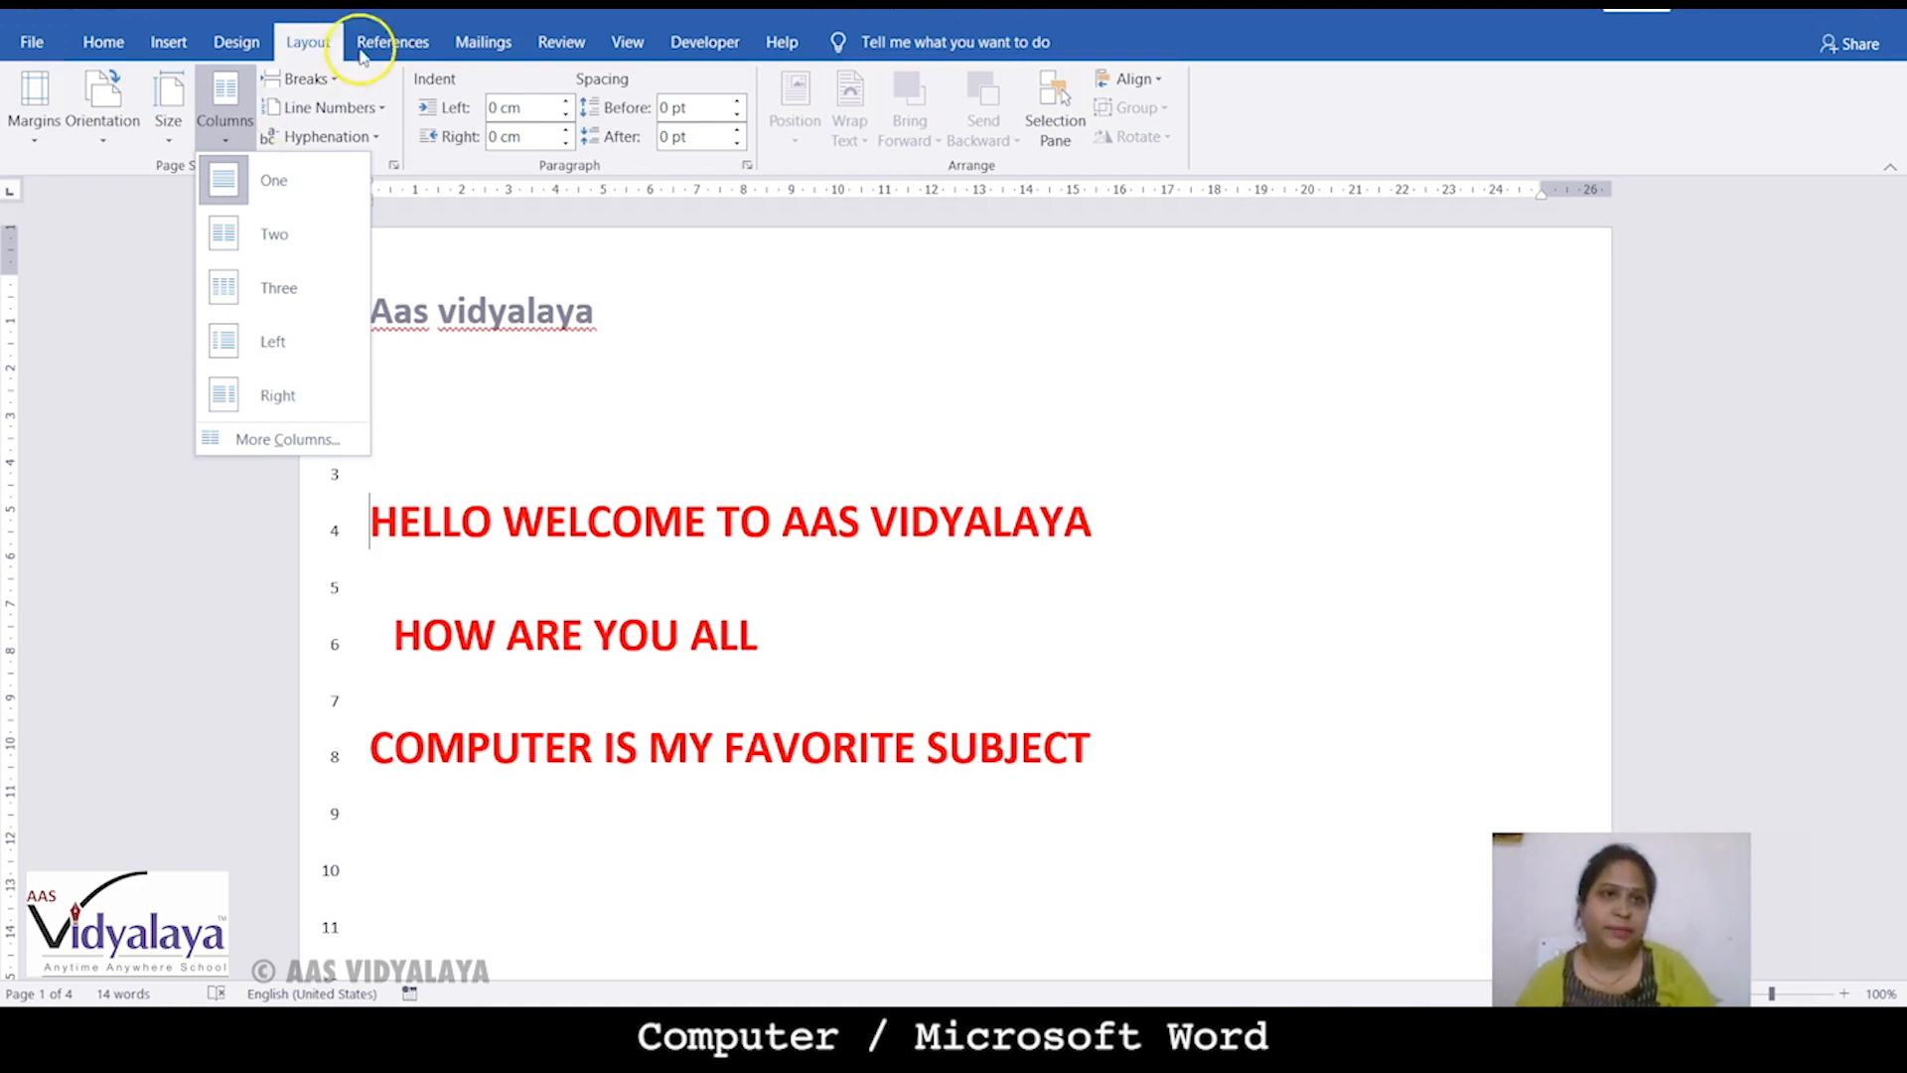
click(696, 495)
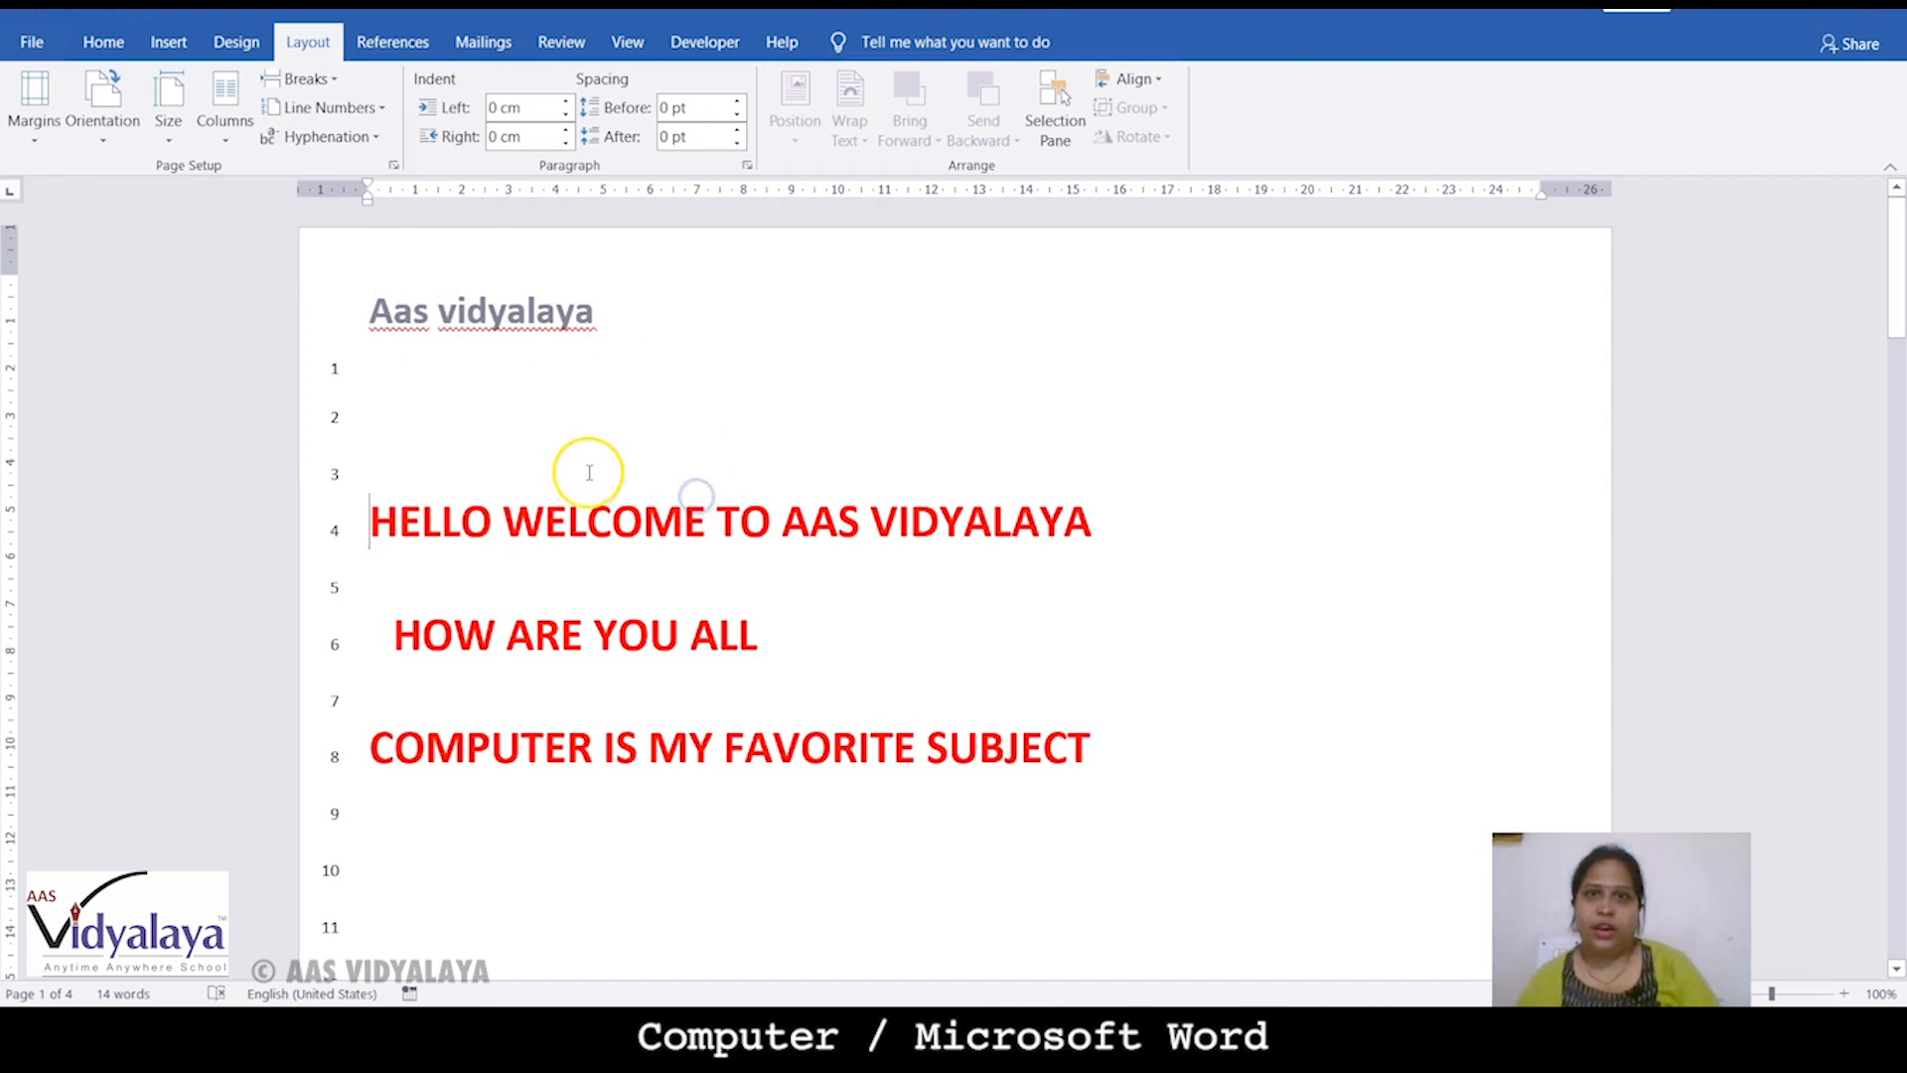
scroll(596, 493, down, 2)
scroll(614, 558, down, 1)
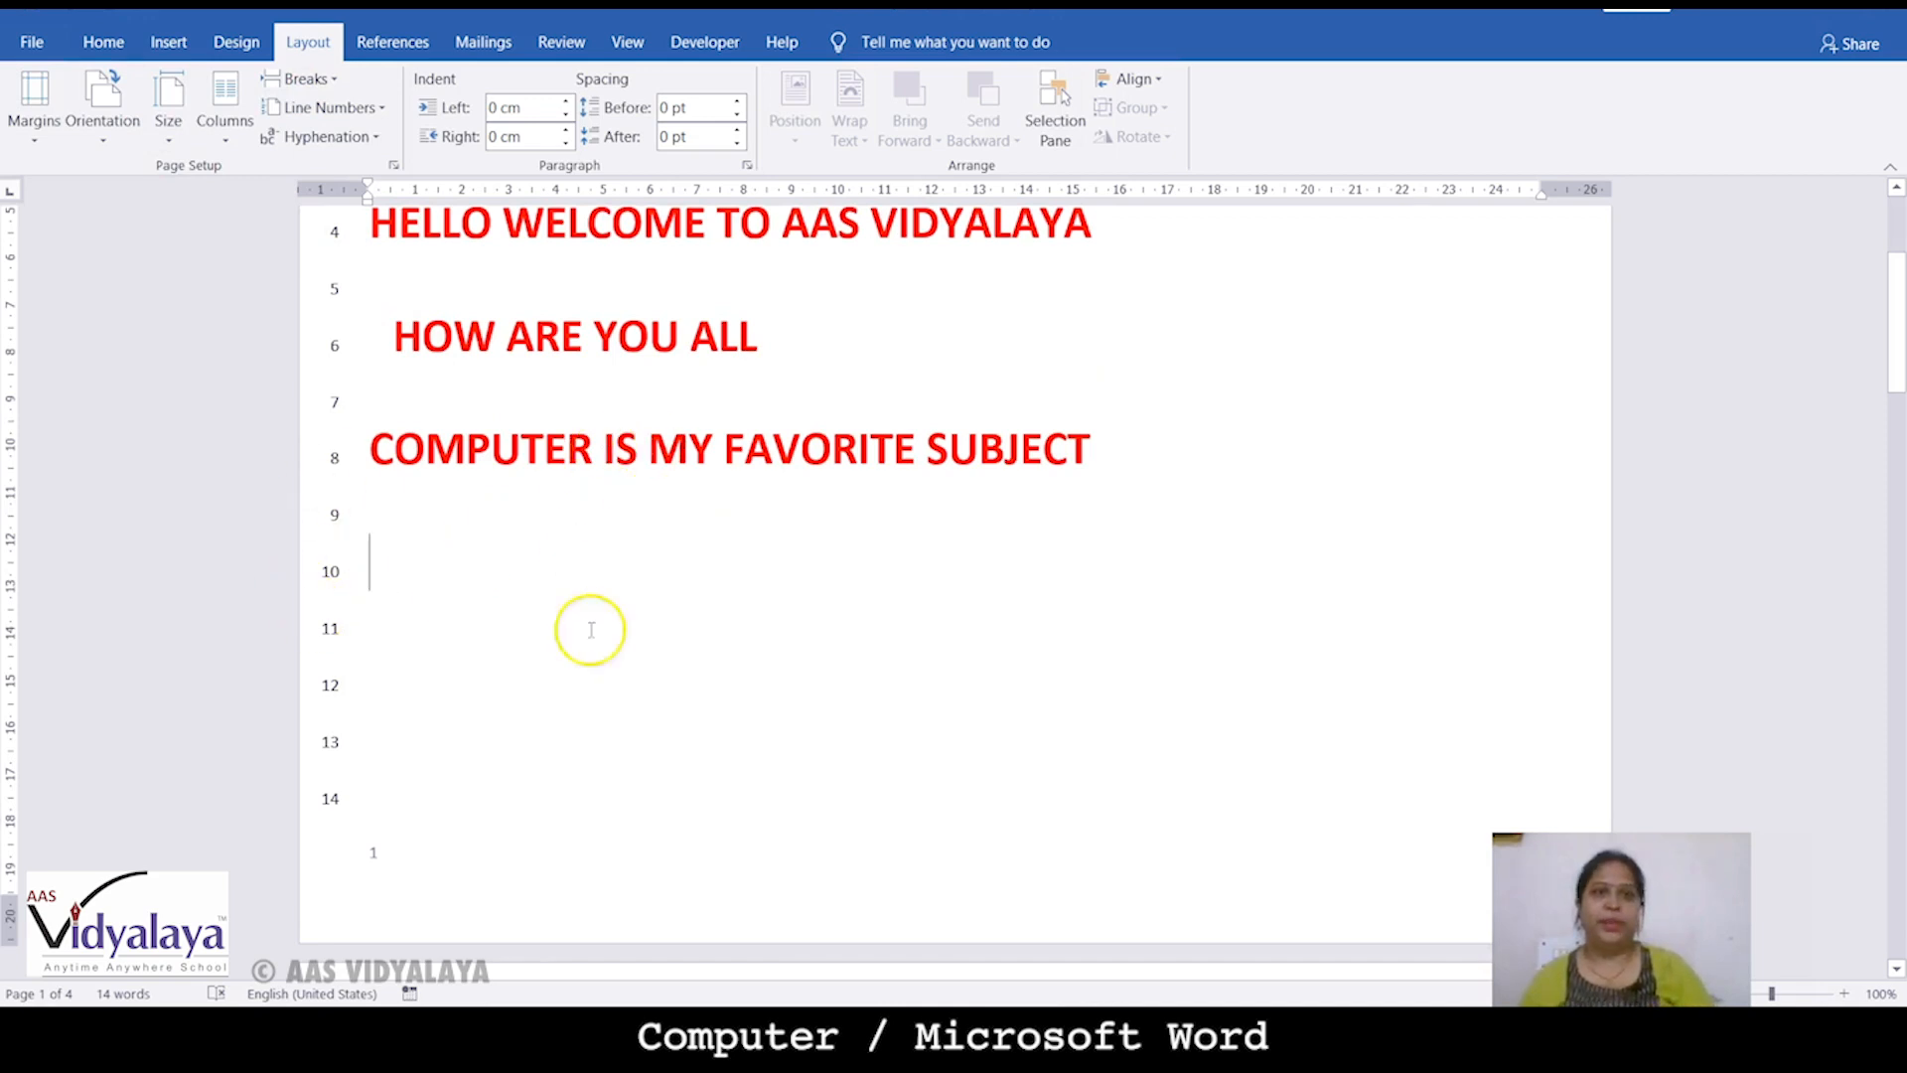
scroll(601, 665, down, 1)
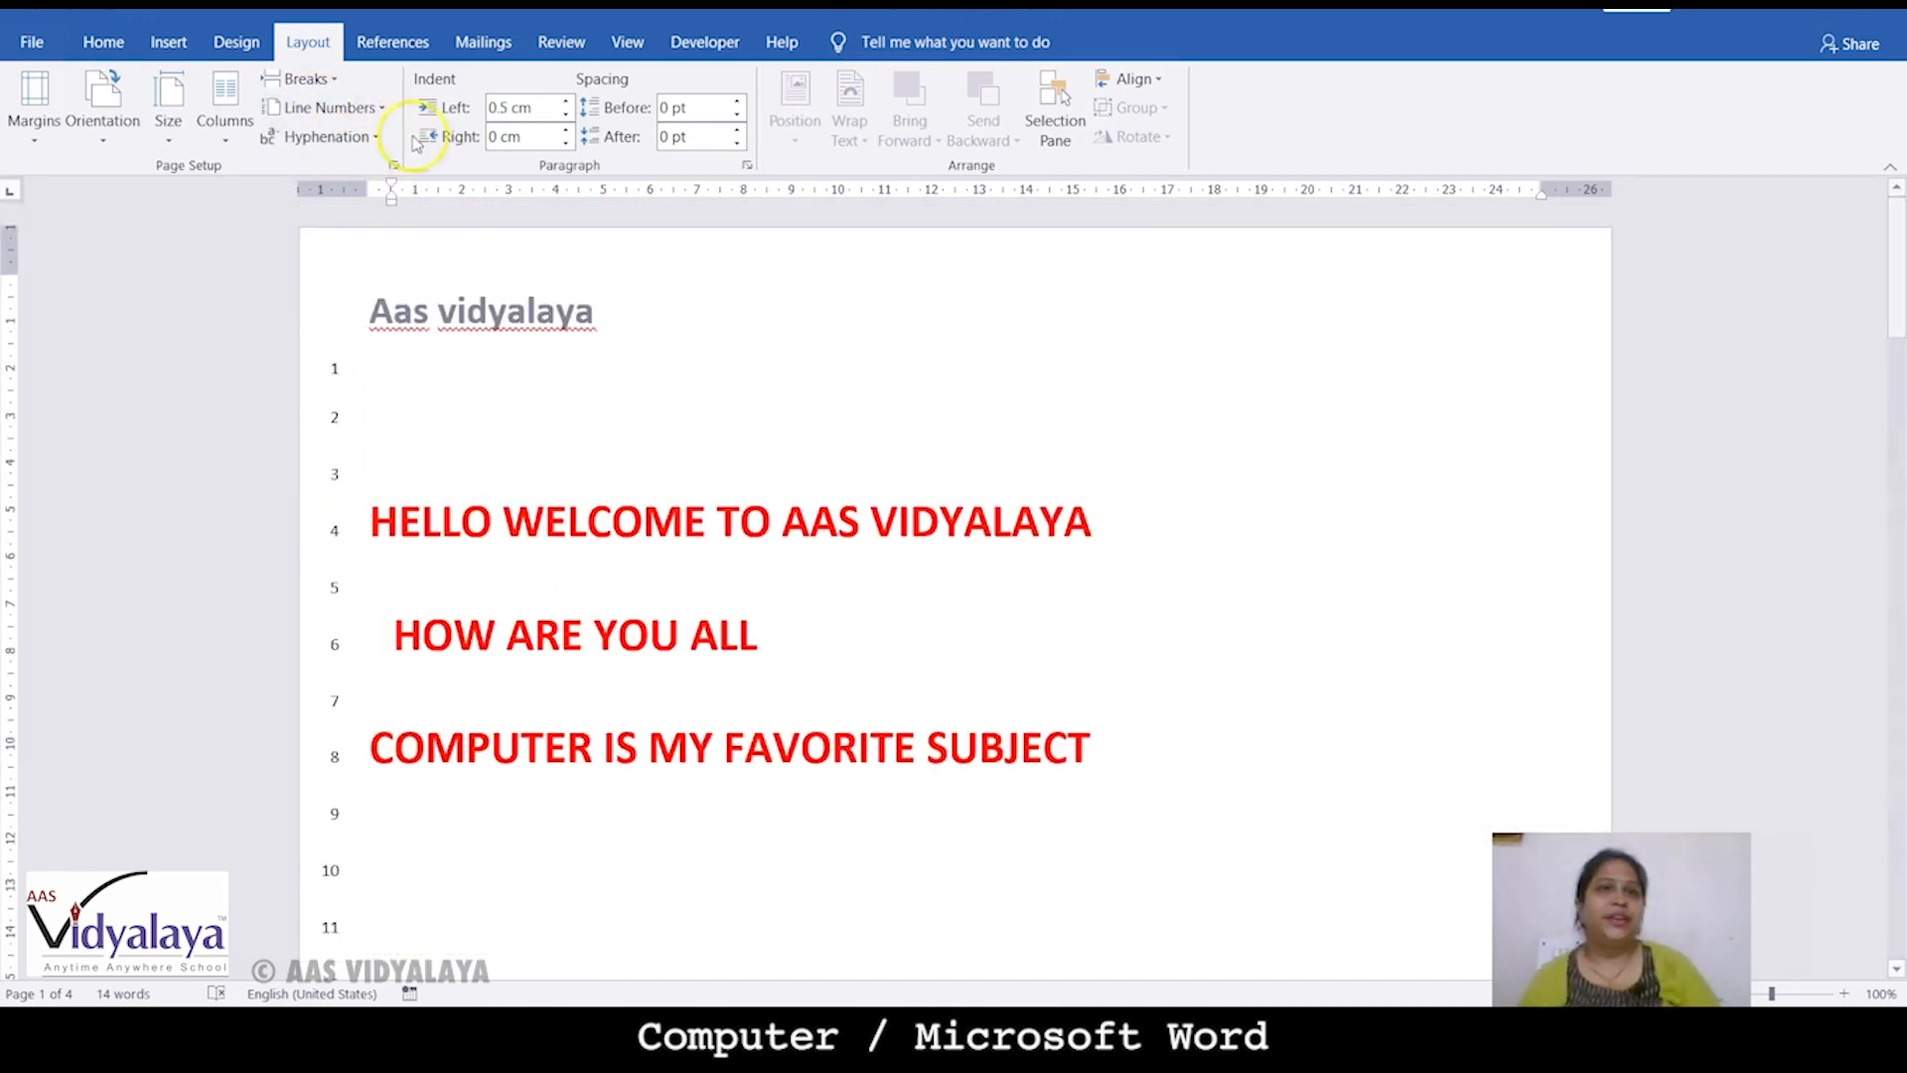
Set the left indent of the "HELLO WELCOME TO AAS VIDYALAYA" line to 1.5 cm, and extend it to 3.75 cm
click(368, 536)
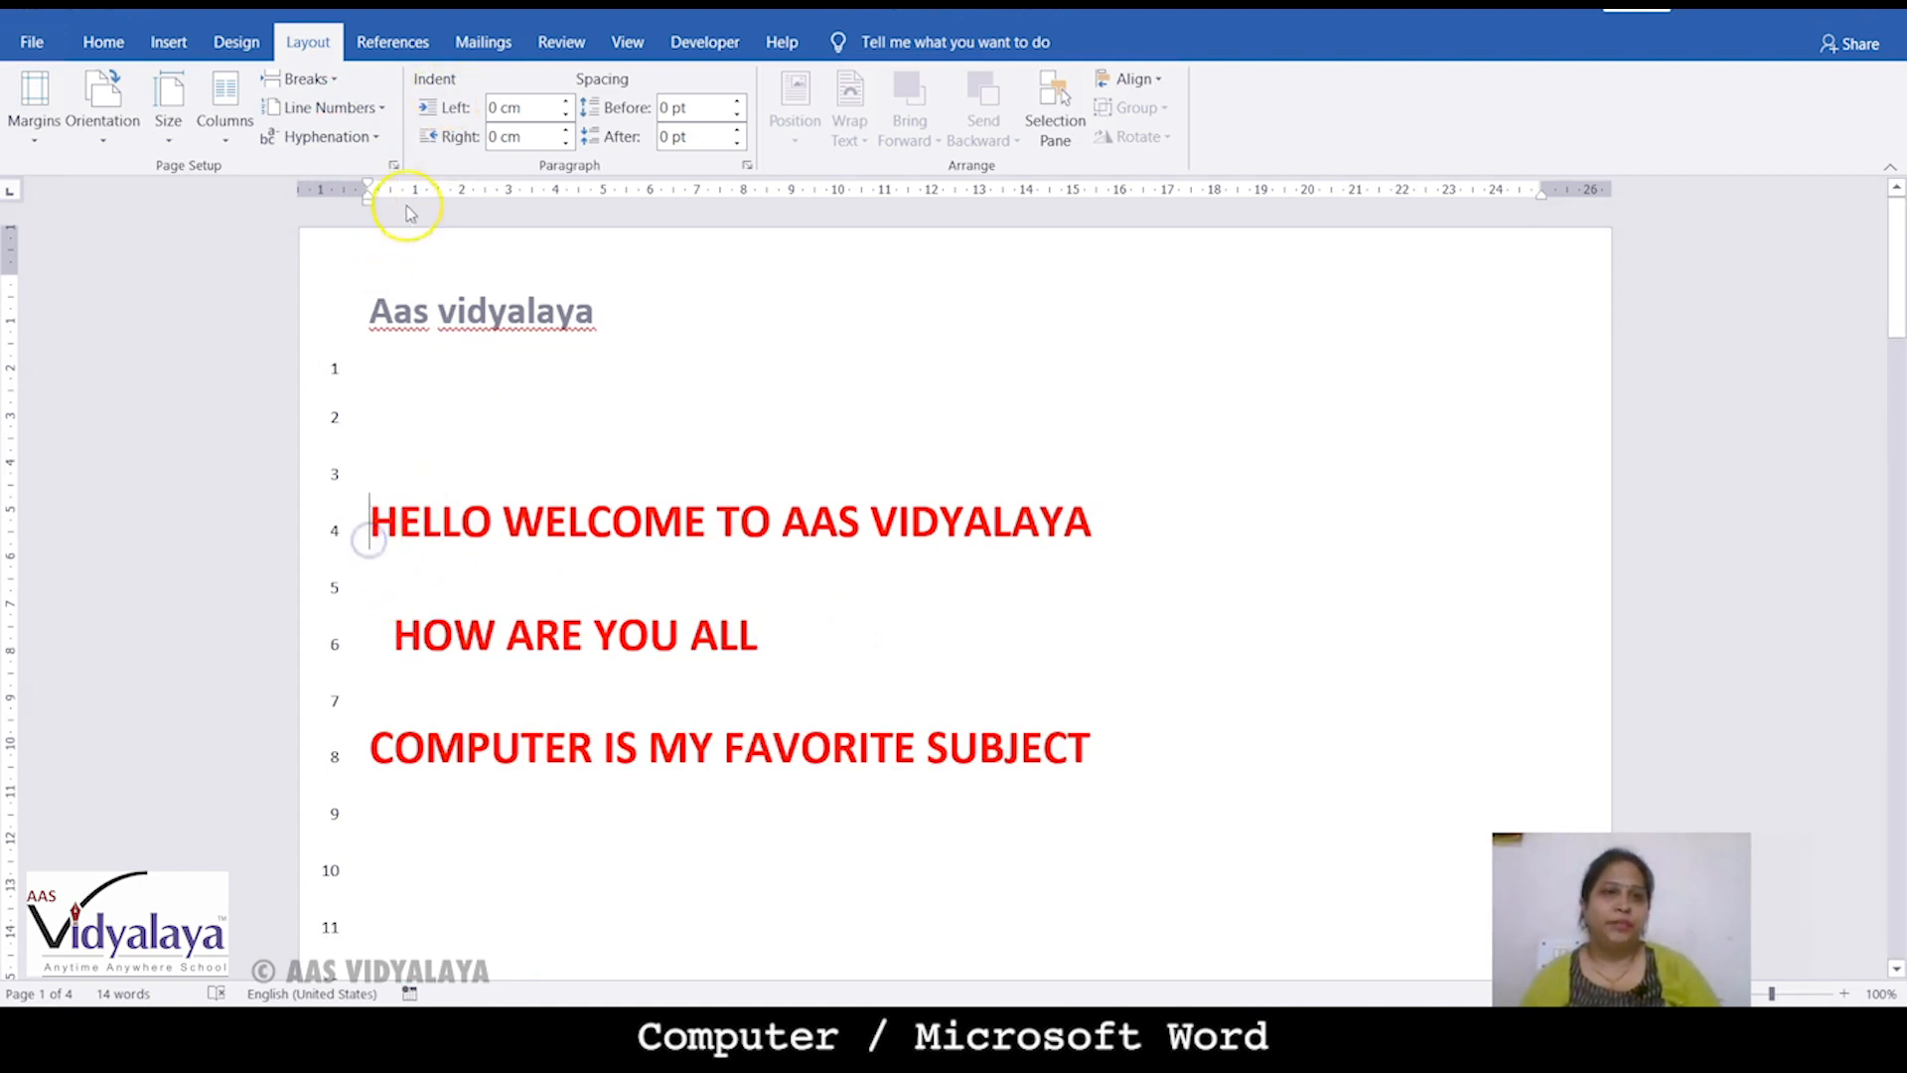
click(504, 106)
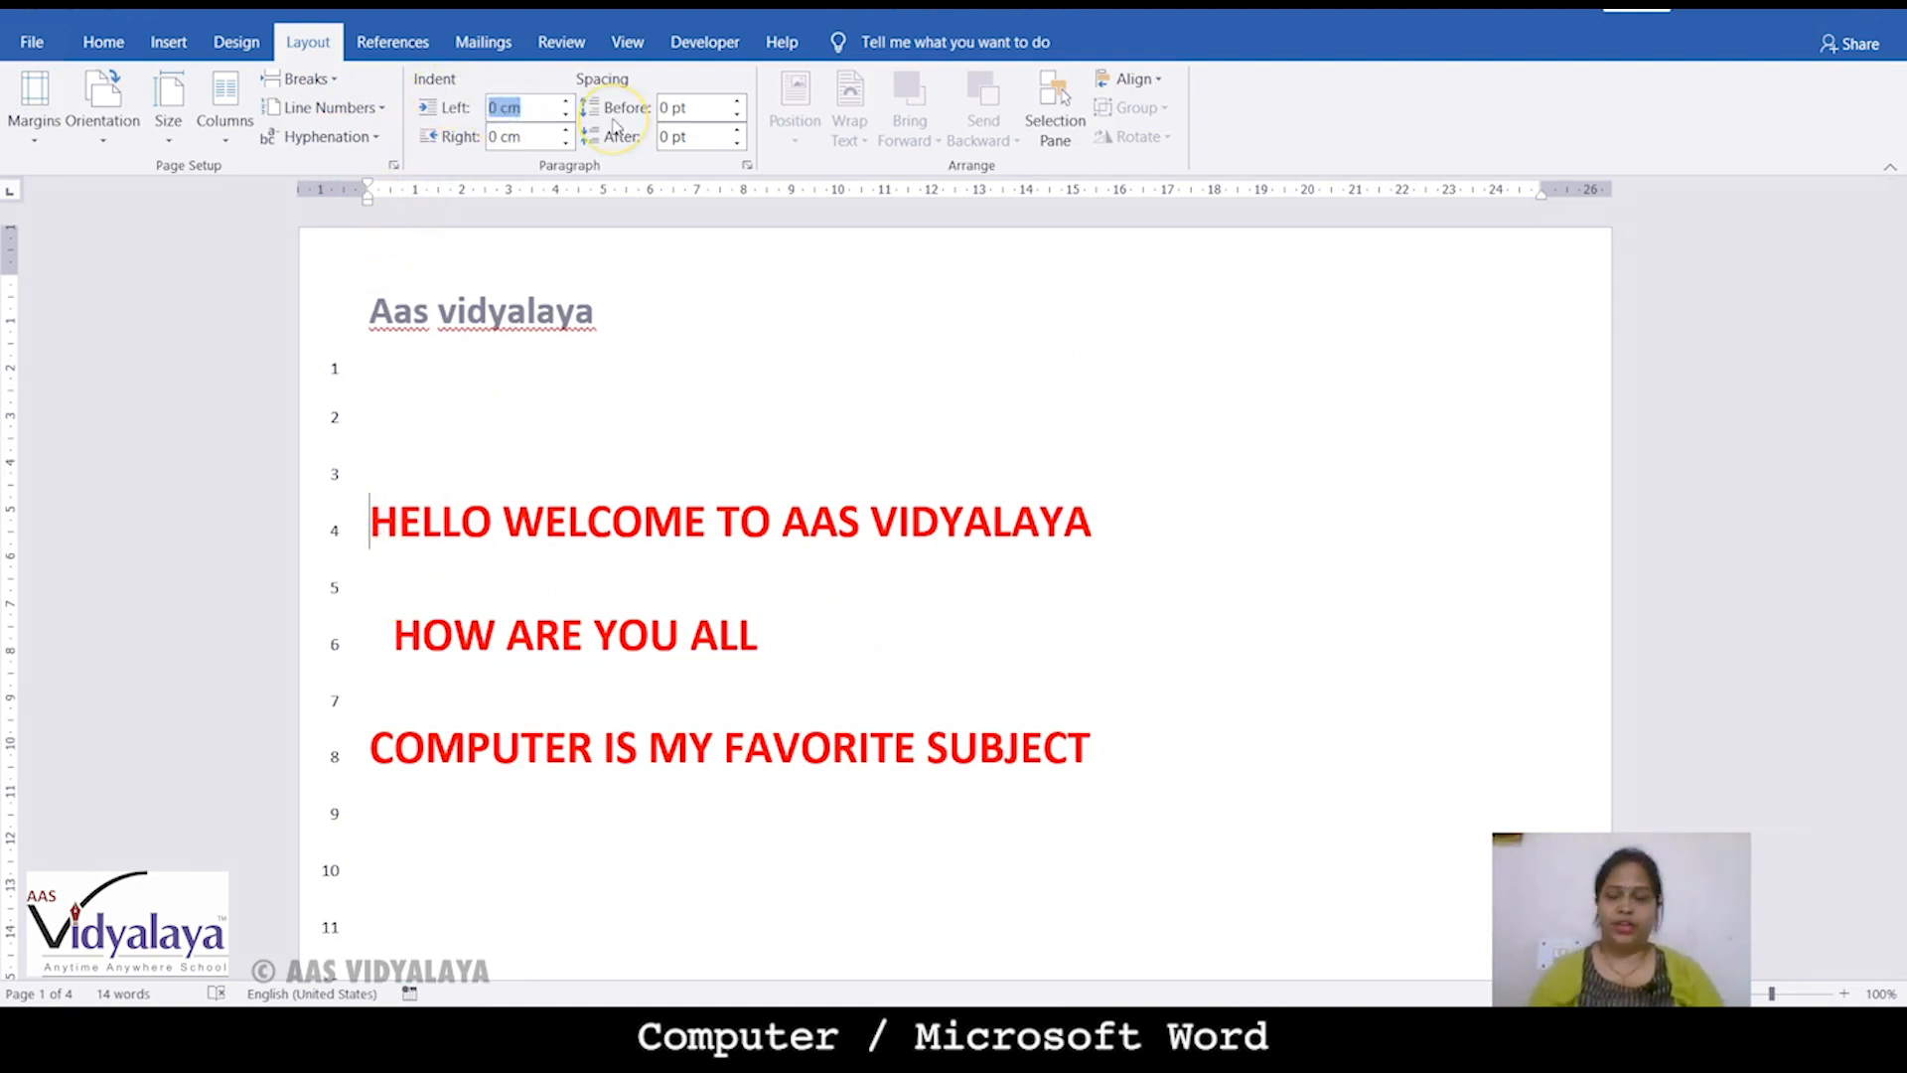
text(1.5)
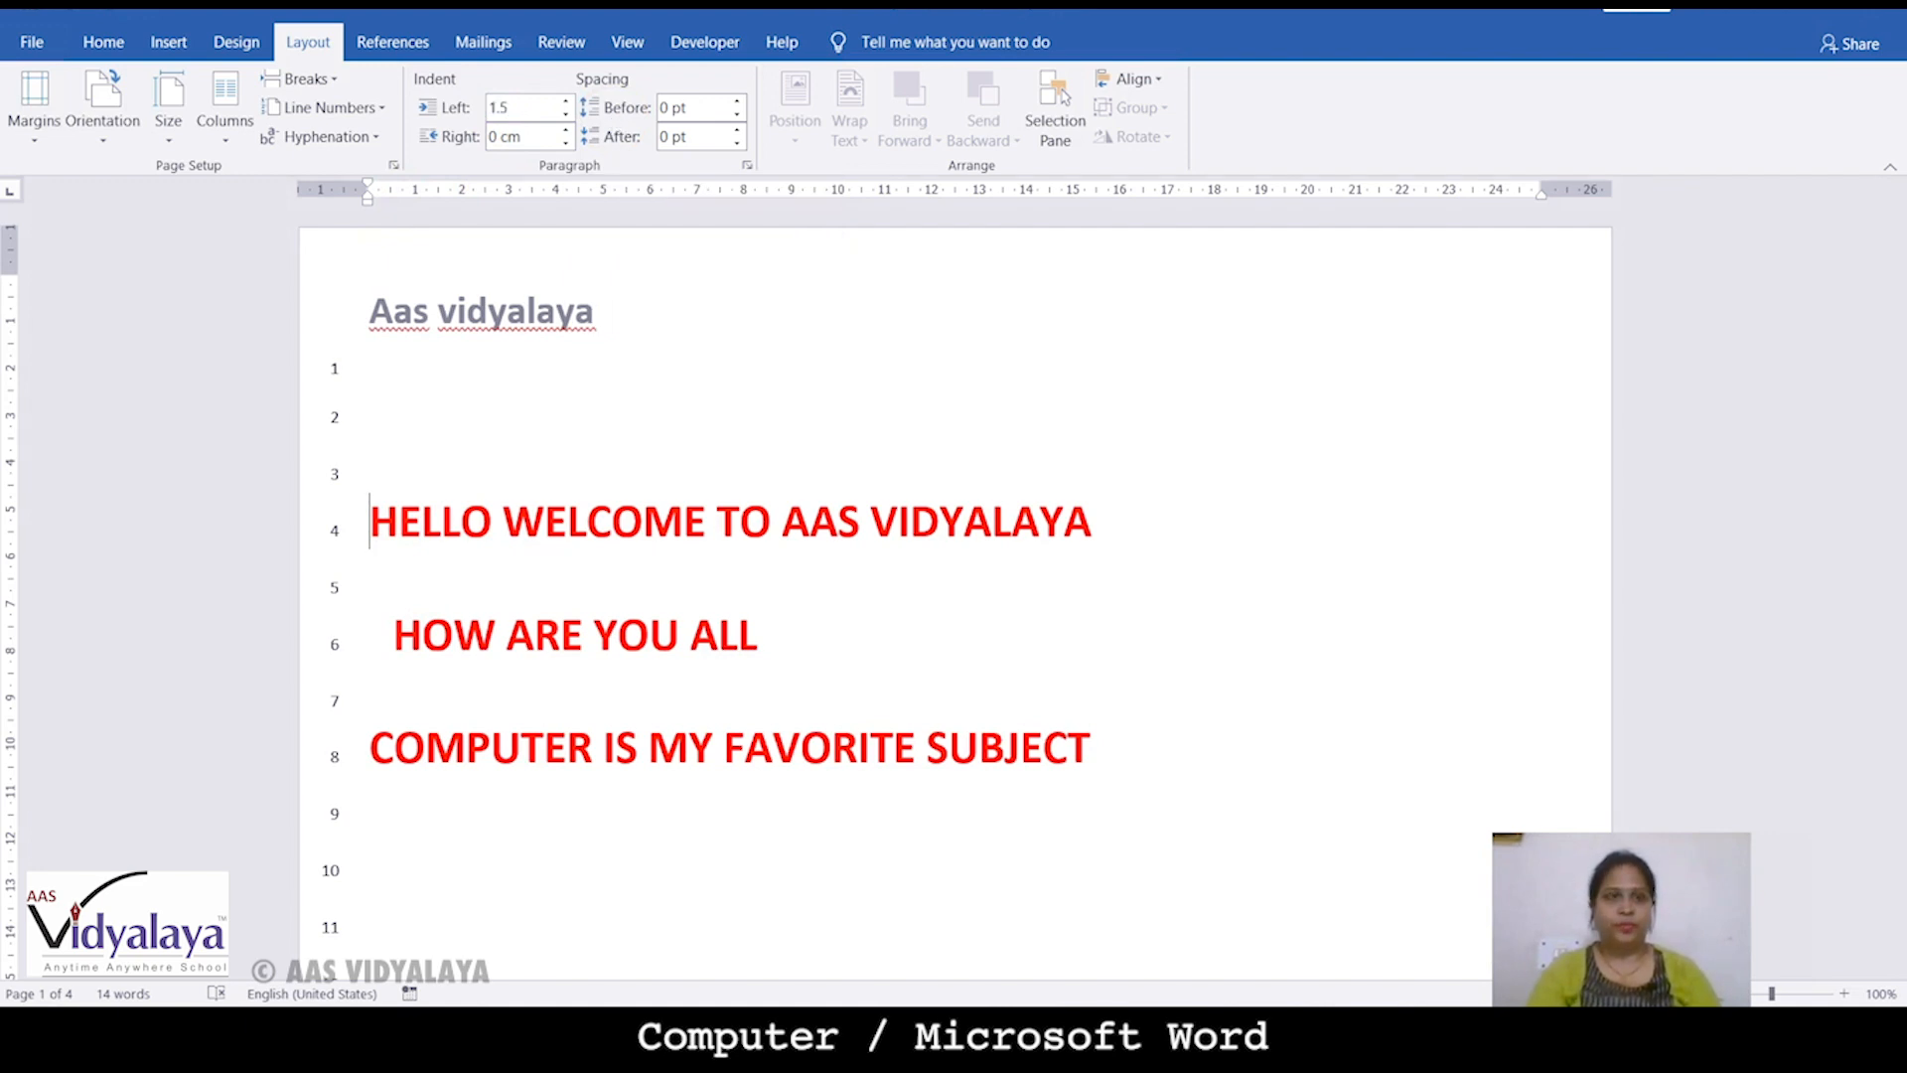
key(Return)
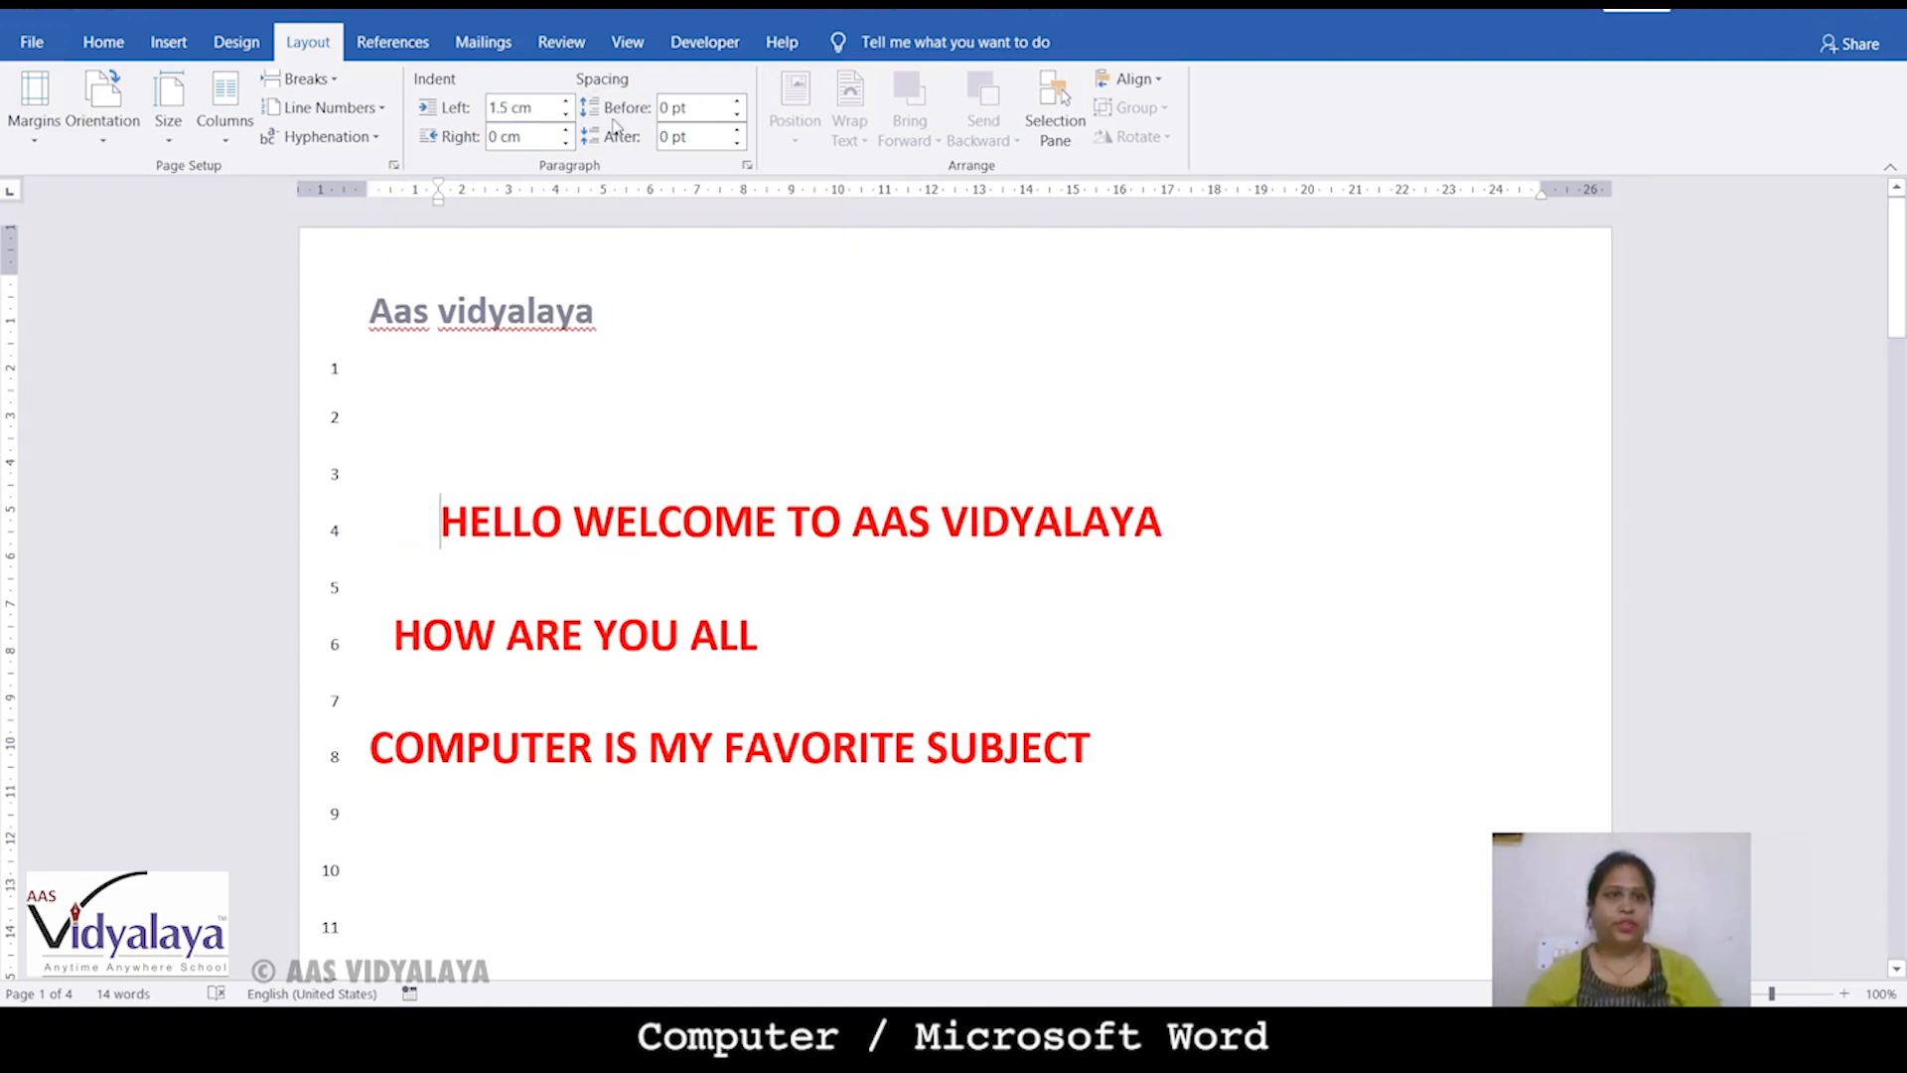
drag(433, 199, 545, 205)
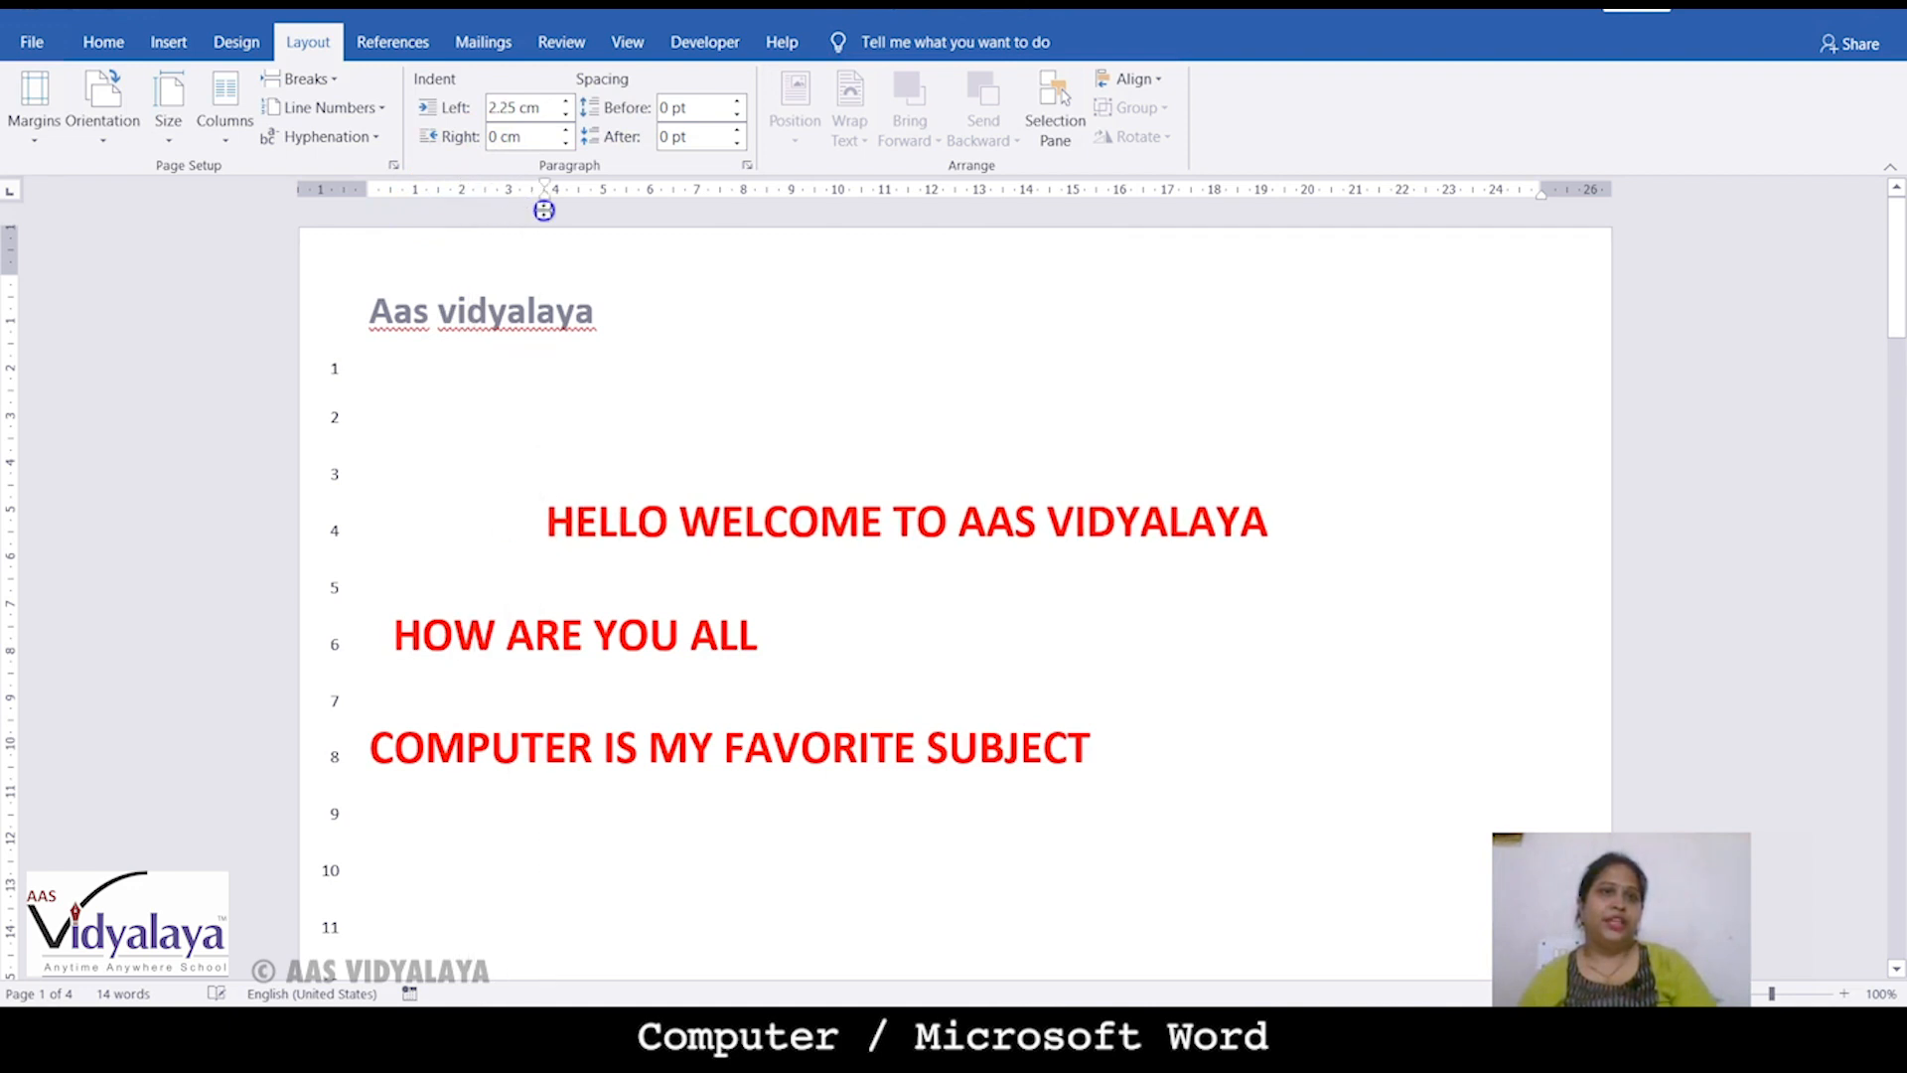
key(ctrl+Home)
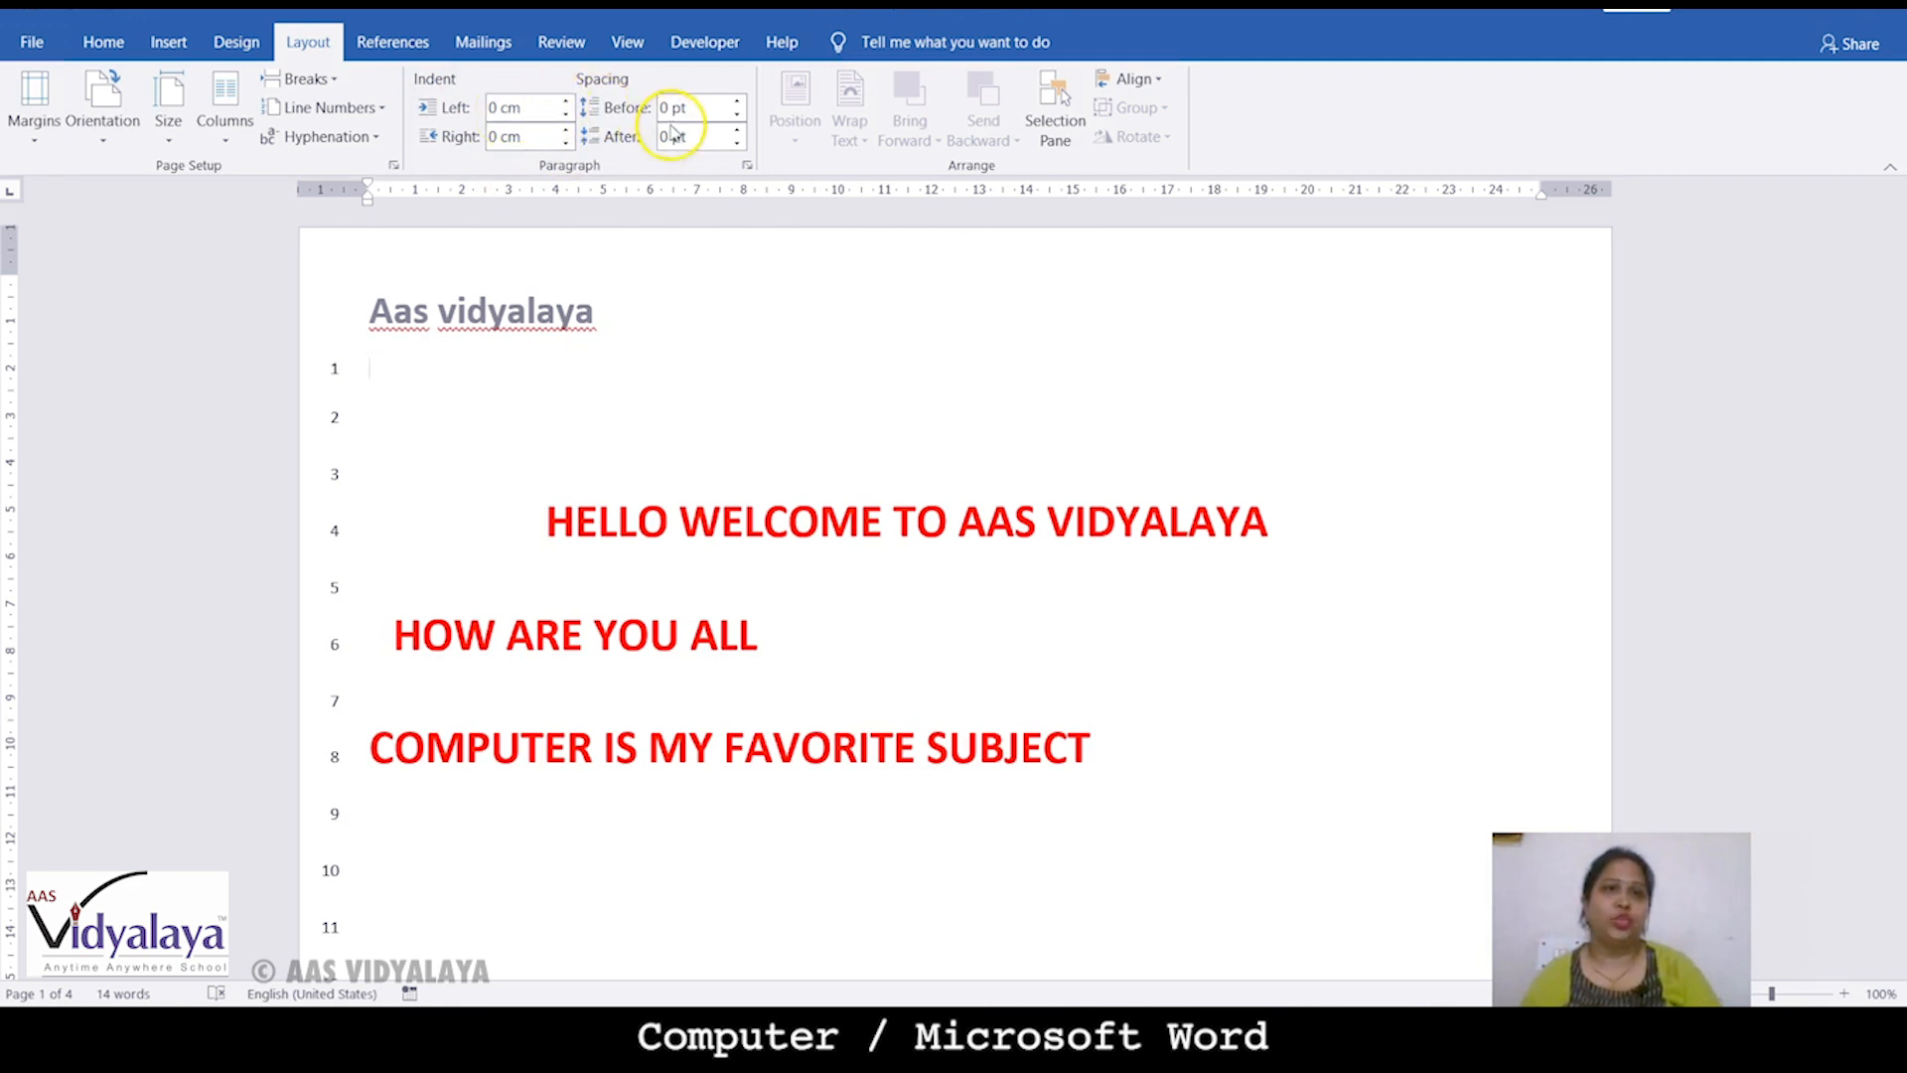
Set the paragraph spacing before and after the "HELLO WELCOME TO AAS VIDYALAYA" line to 24 pt each
drag(542, 522, 682, 521)
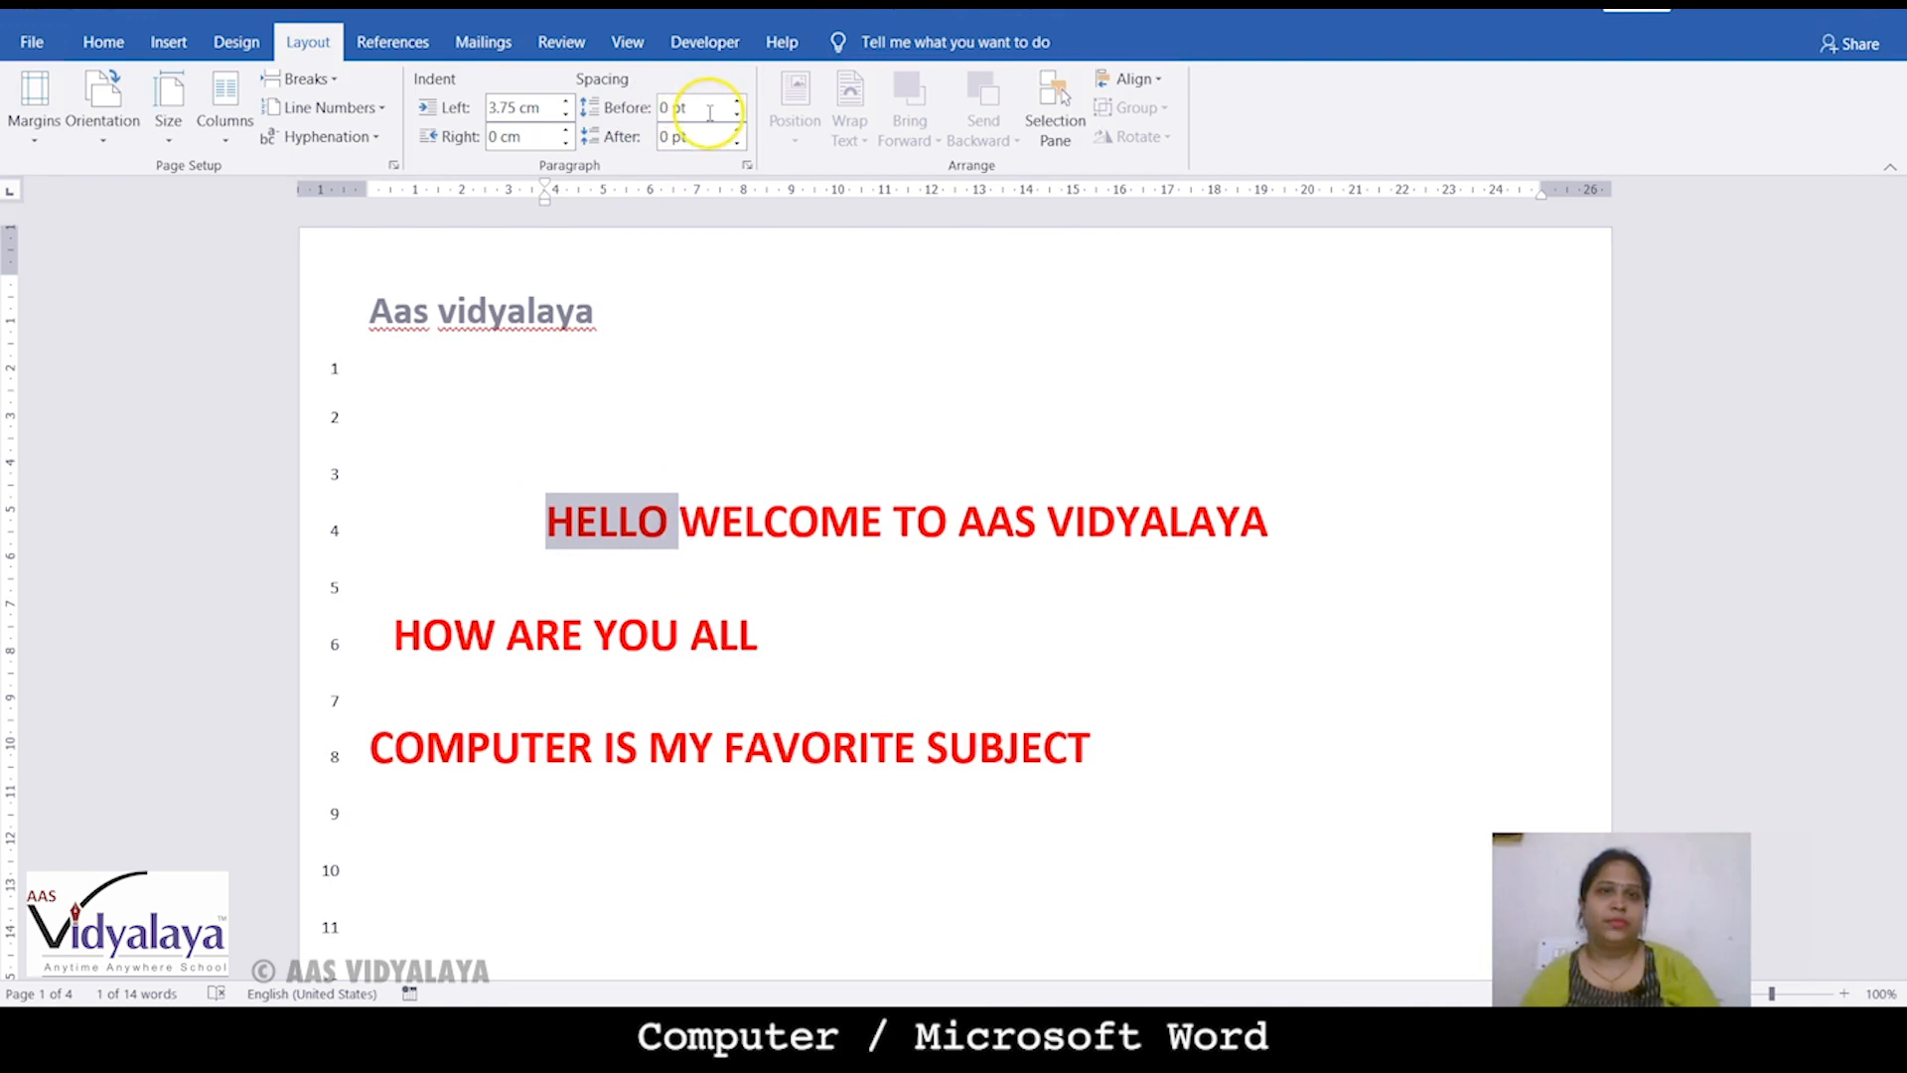
click(738, 100)
click(738, 101)
click(738, 100)
click(738, 100)
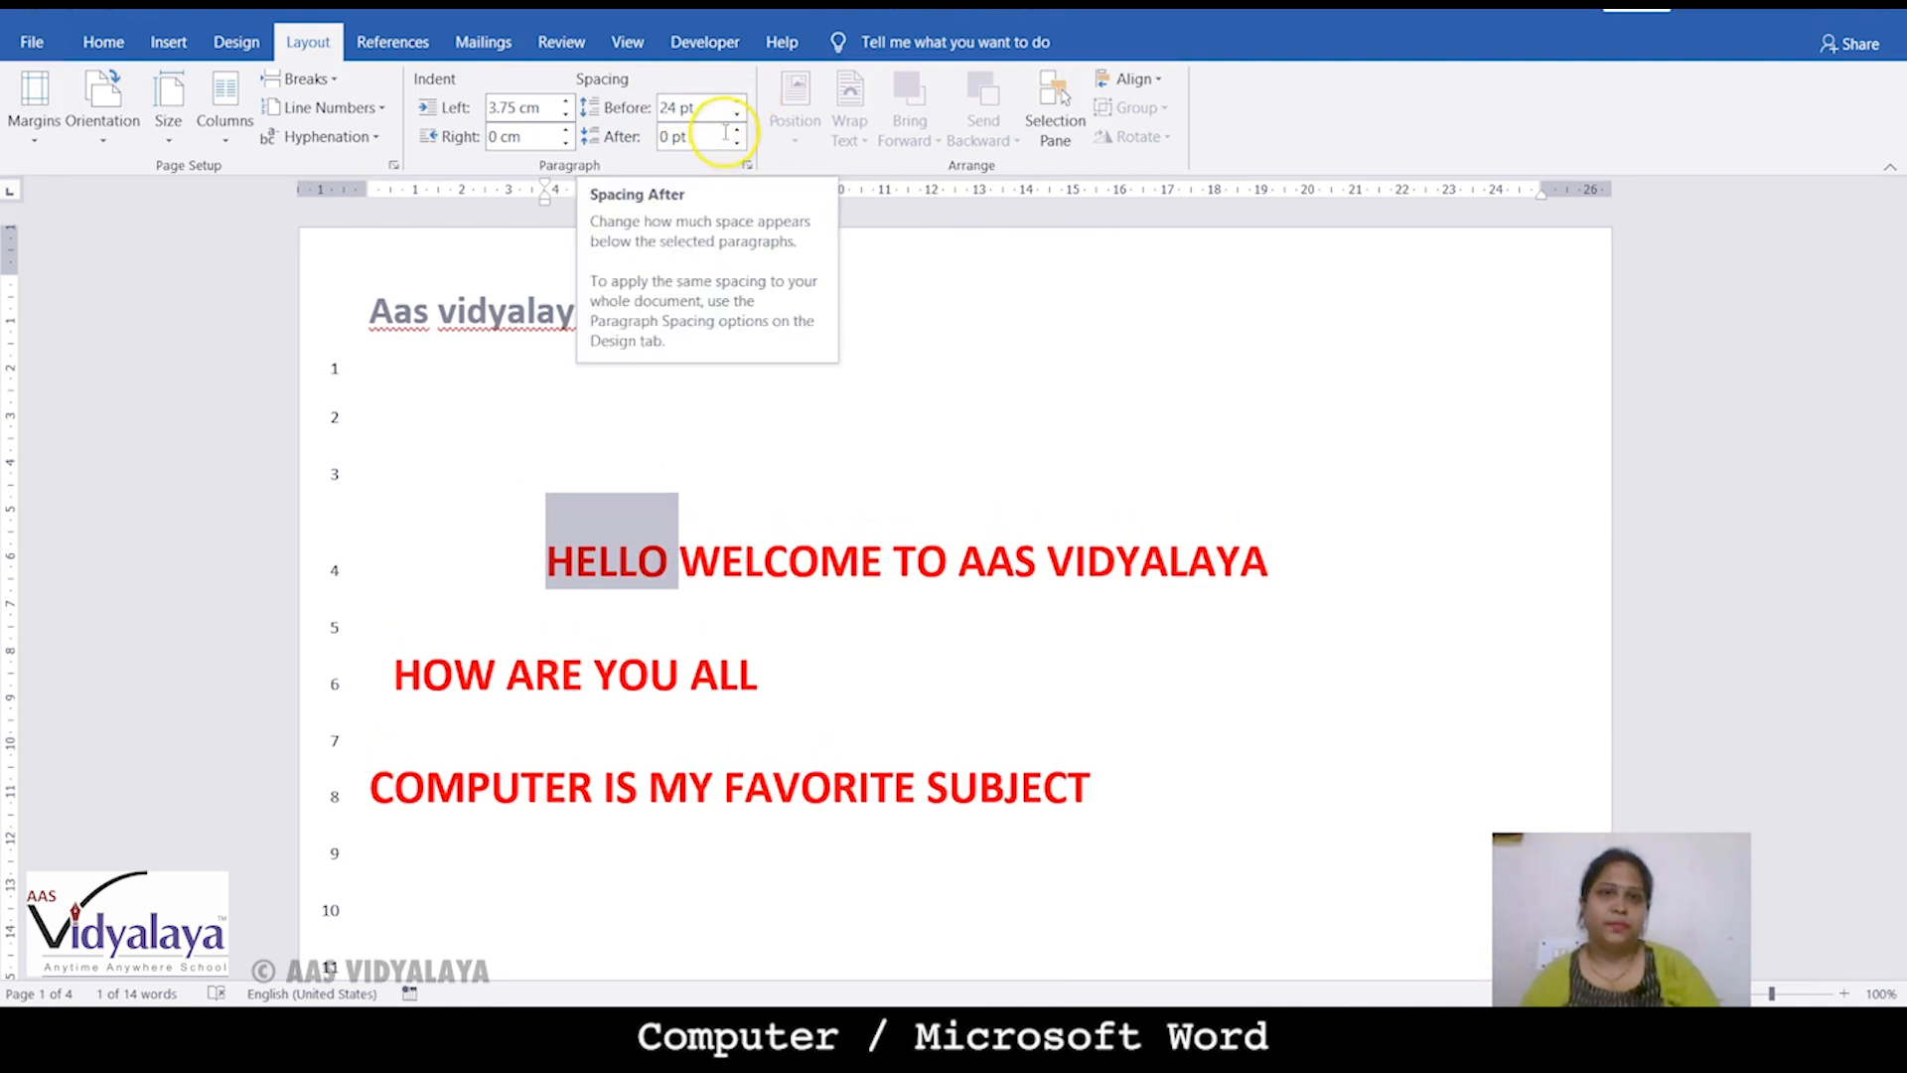
click(736, 131)
click(735, 130)
click(736, 130)
click(736, 130)
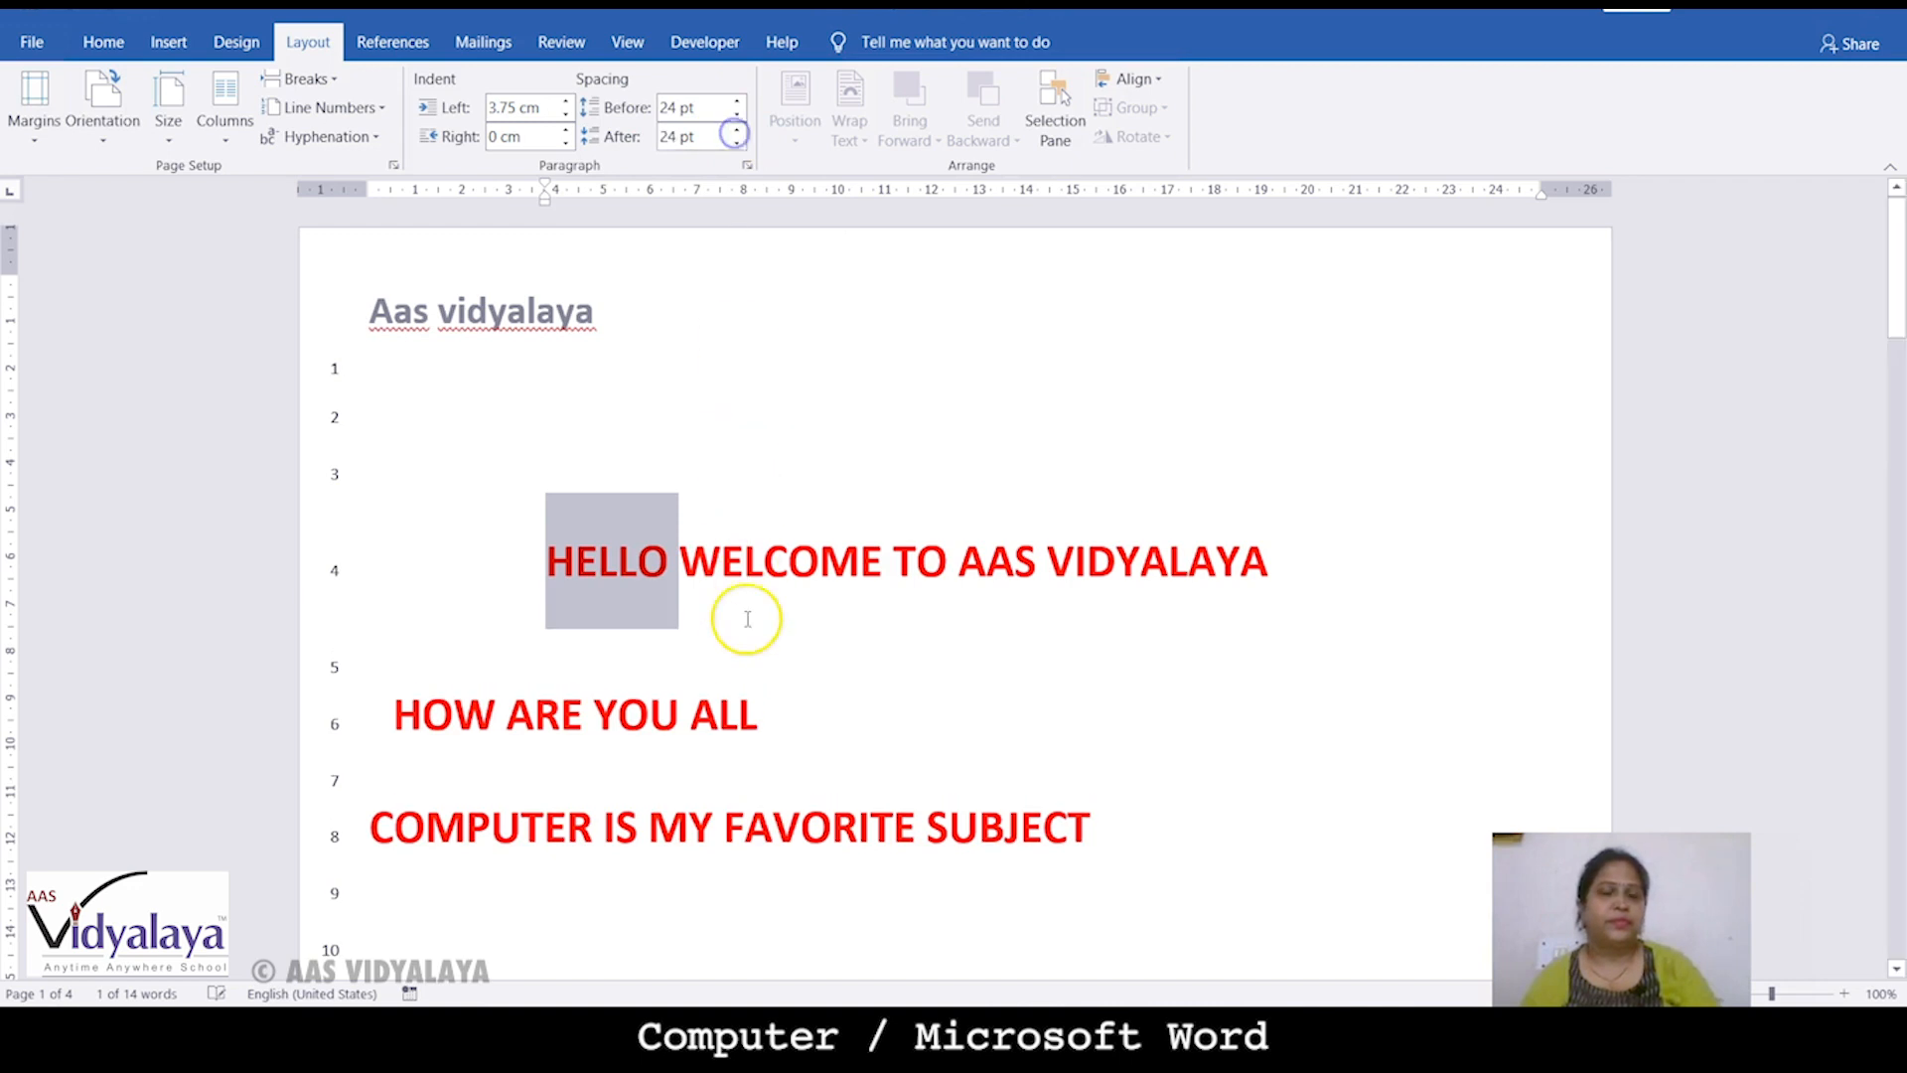
click(747, 619)
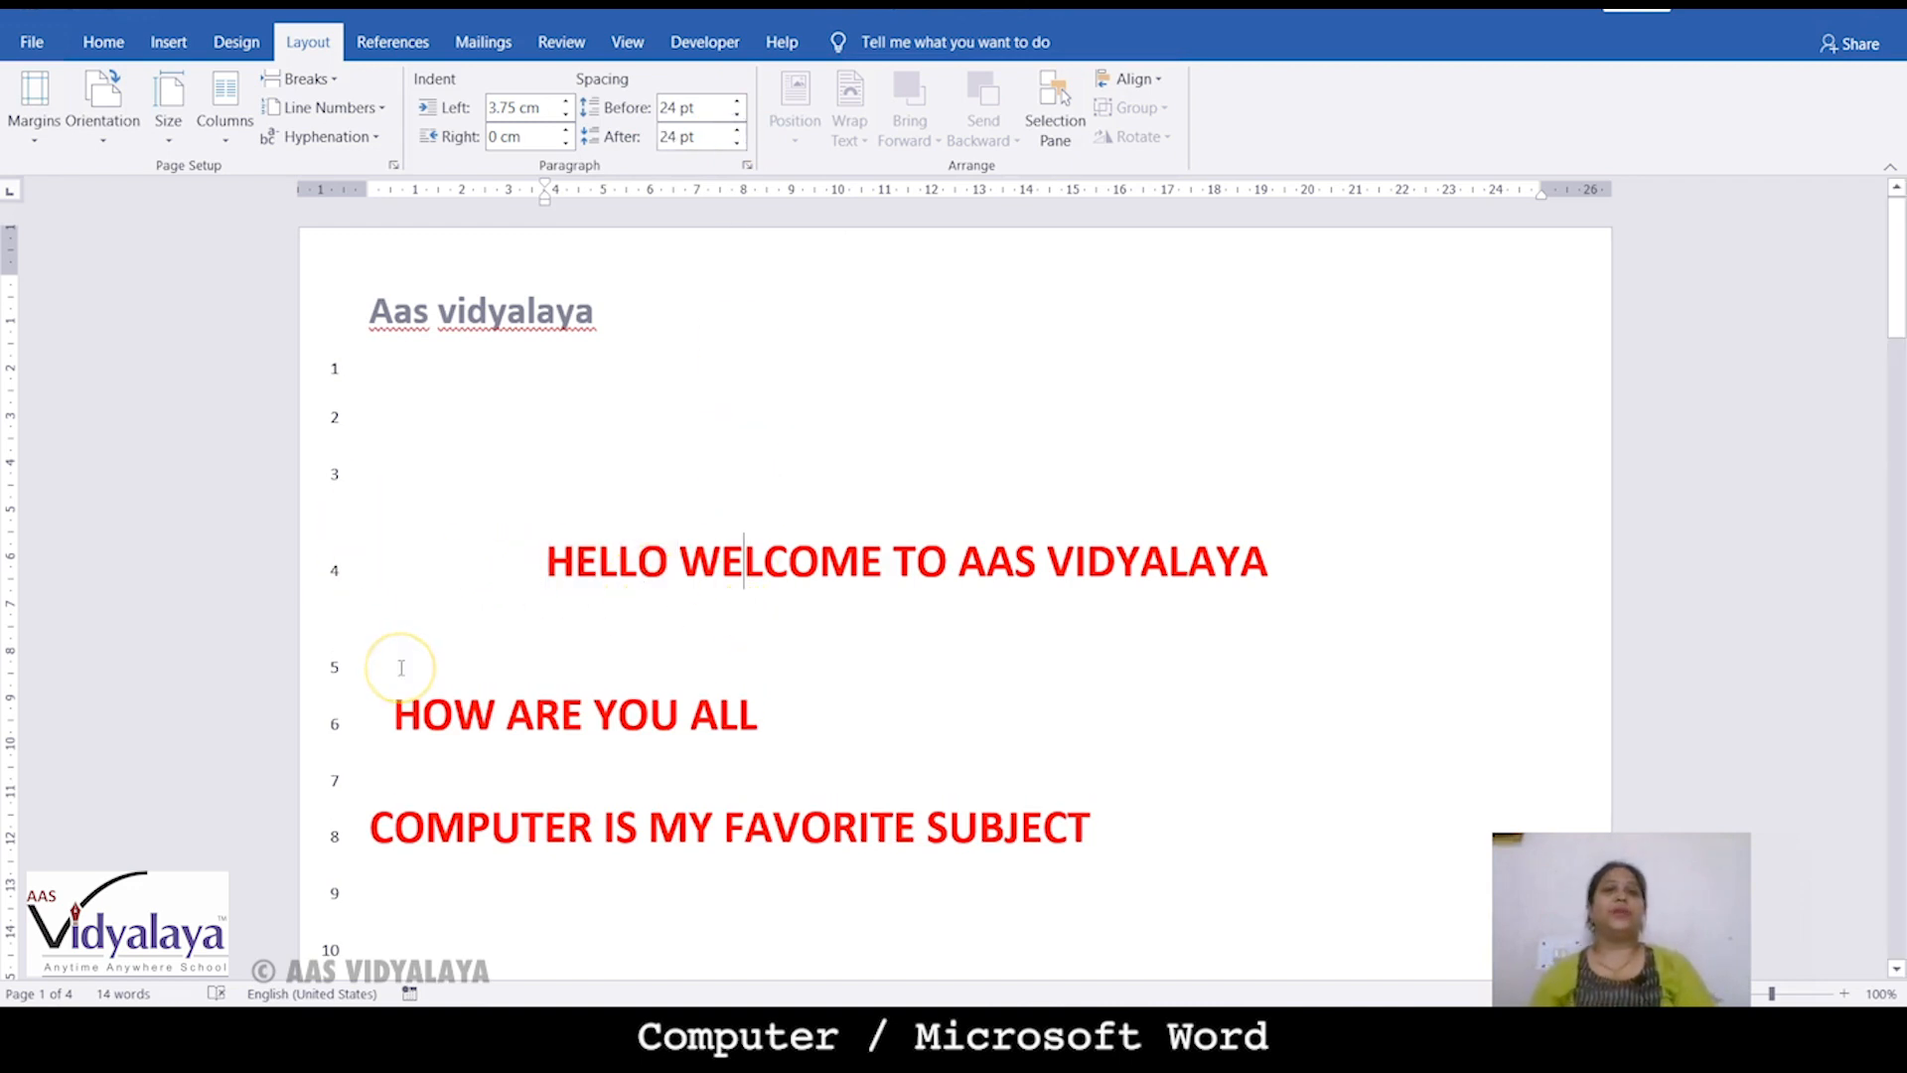